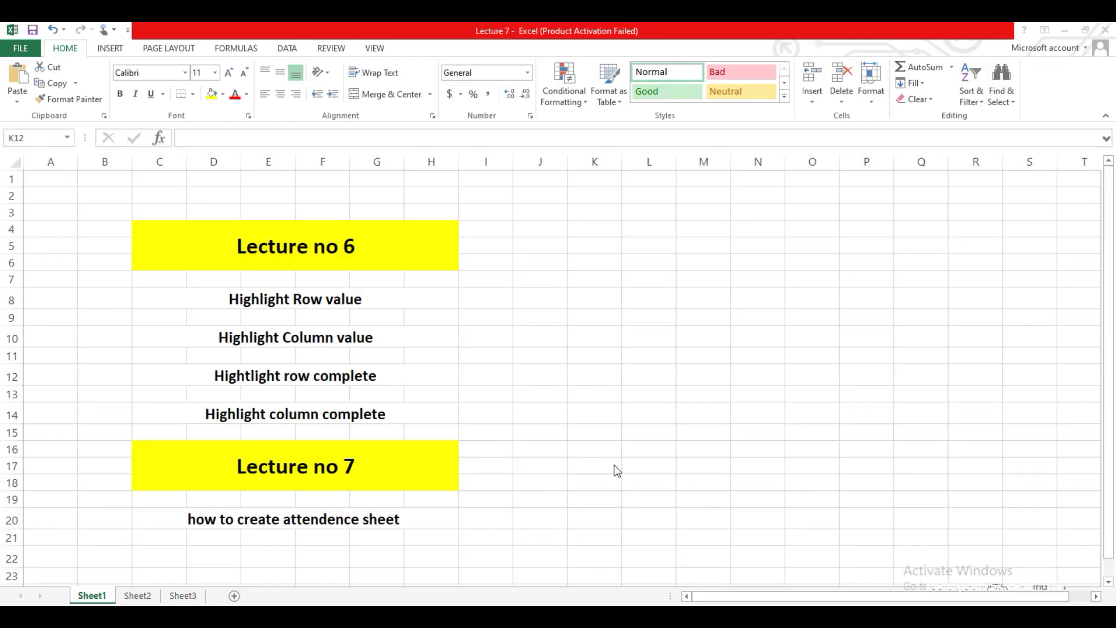
- Review the Lecture no 6 and Lecture no 7 topics on Sheet1, and open the attendance sheet on Sheet2
double_click(406, 473)
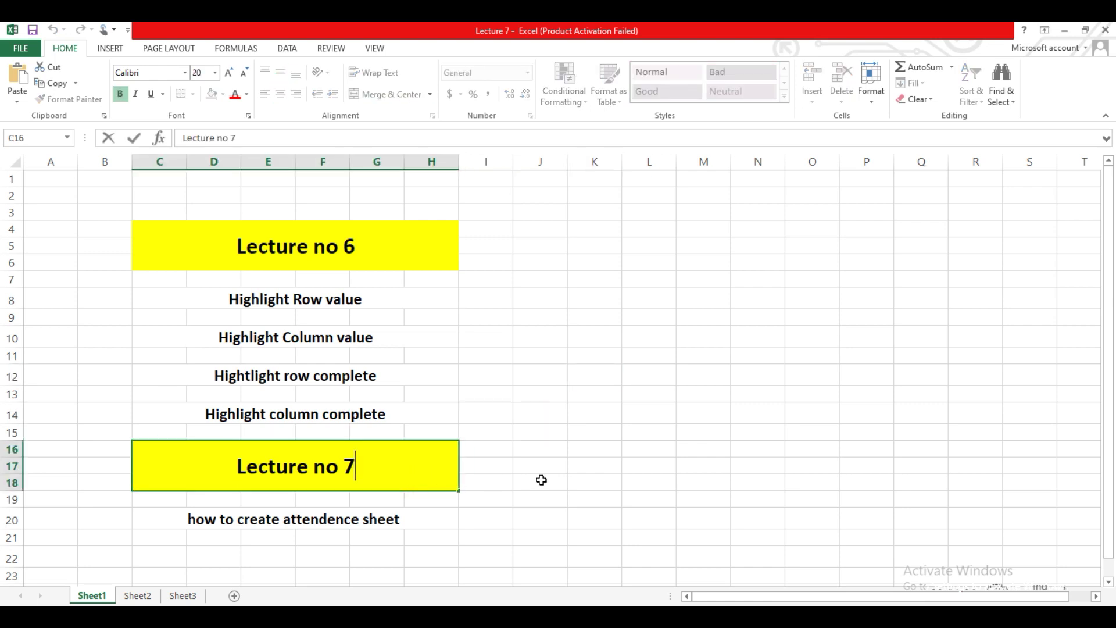
click(499, 398)
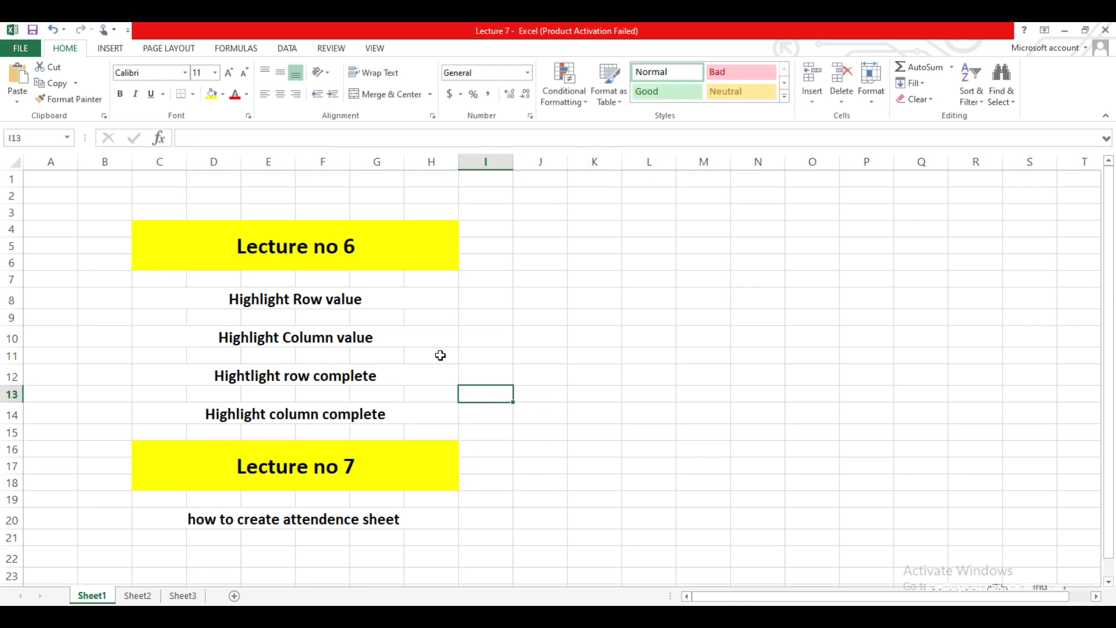
click(344, 256)
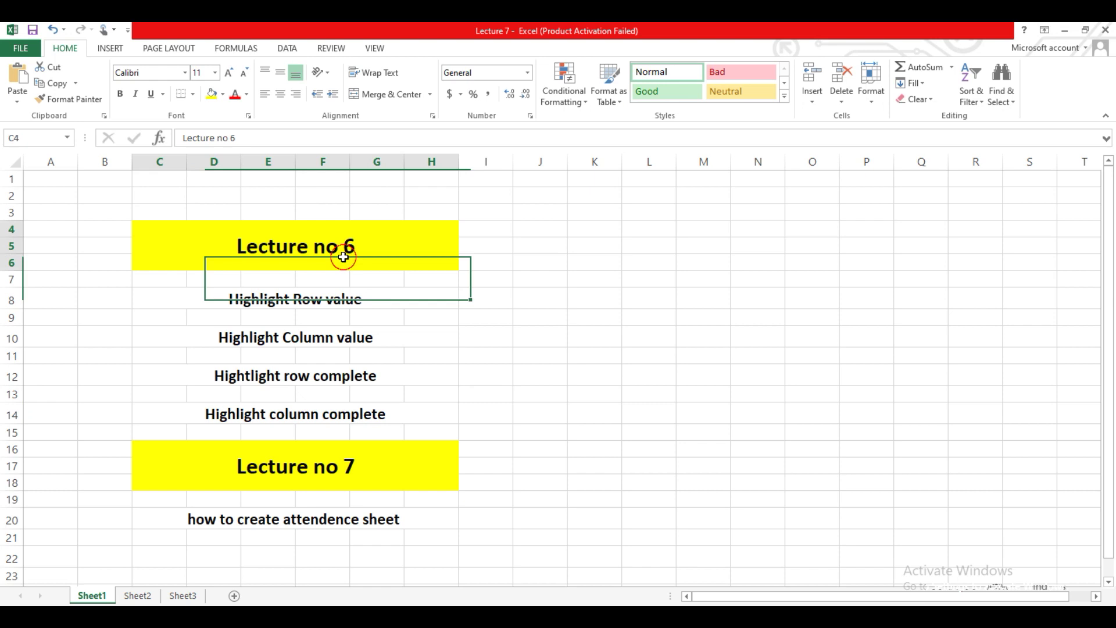
click(241, 302)
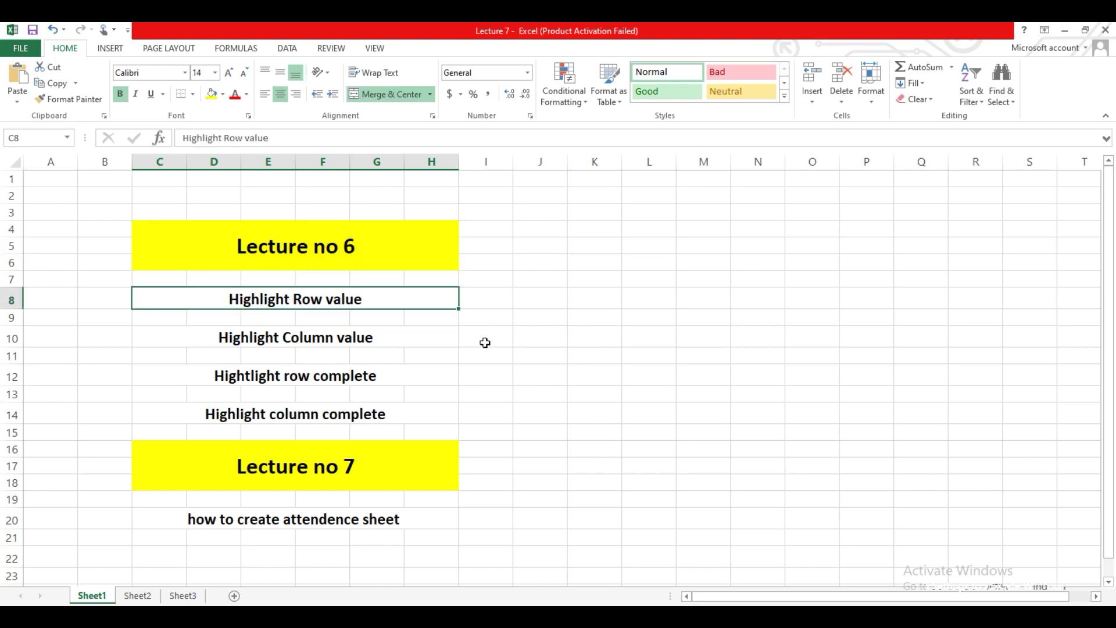
click(436, 332)
click(436, 299)
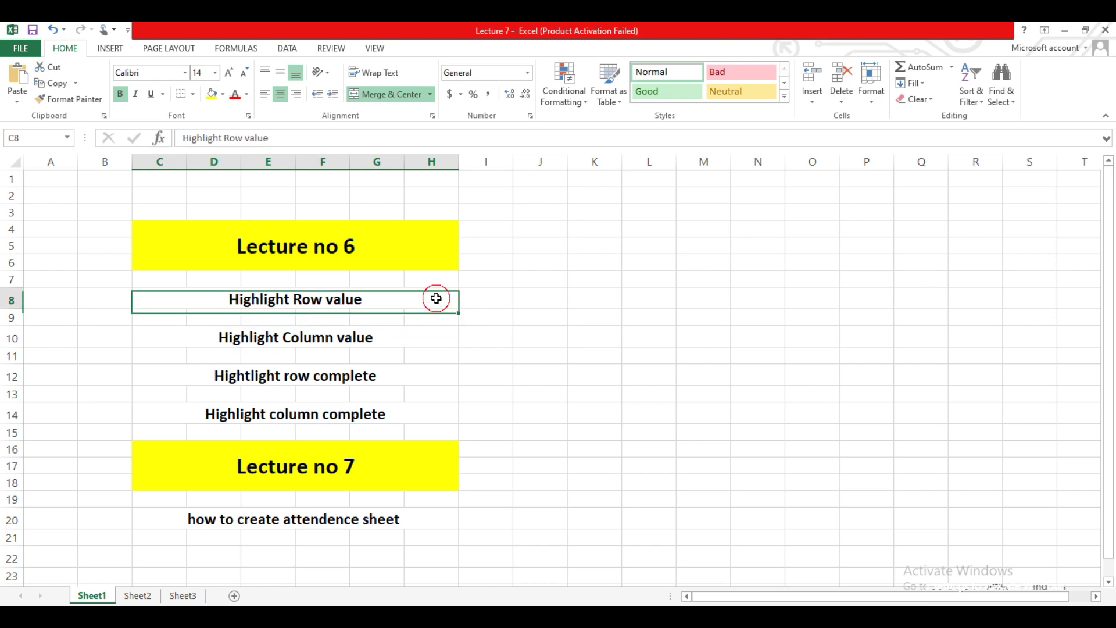
click(445, 333)
click(420, 294)
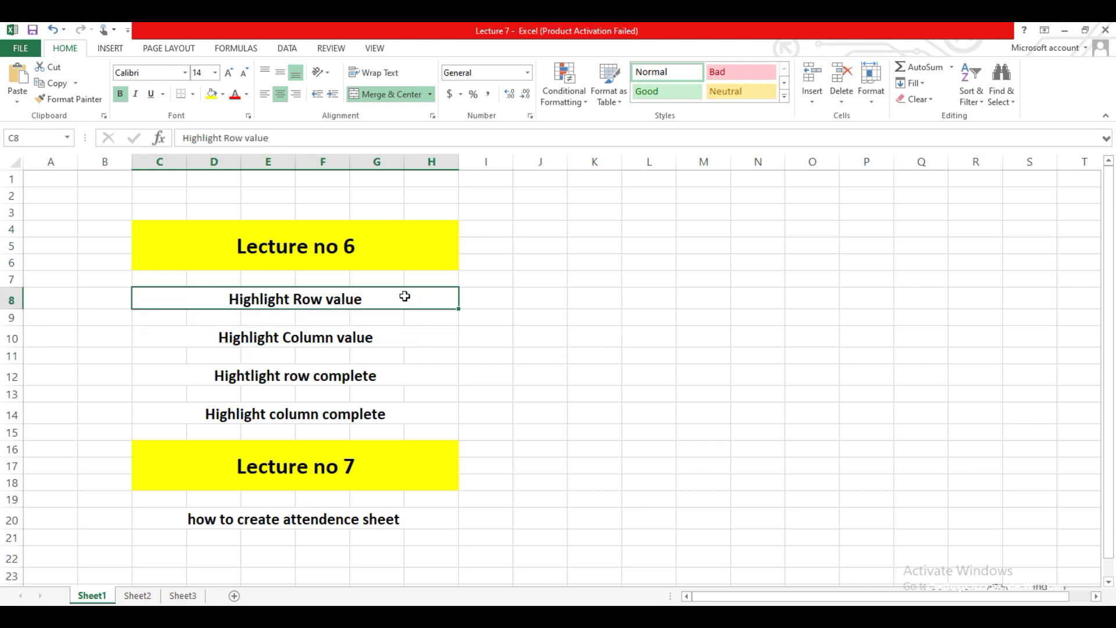
click(400, 337)
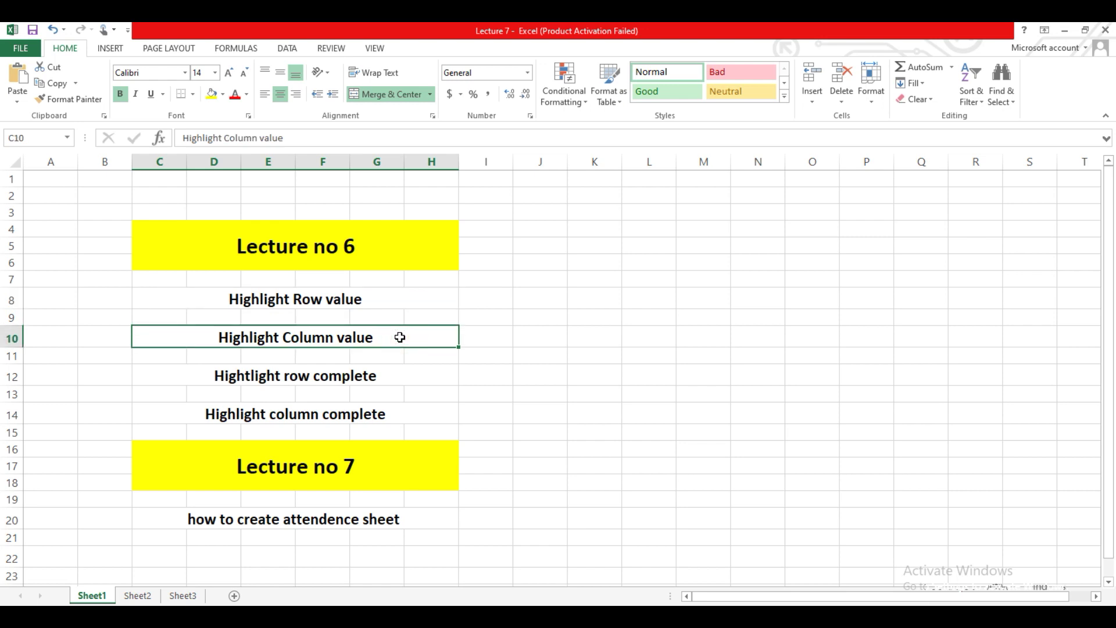
click(401, 383)
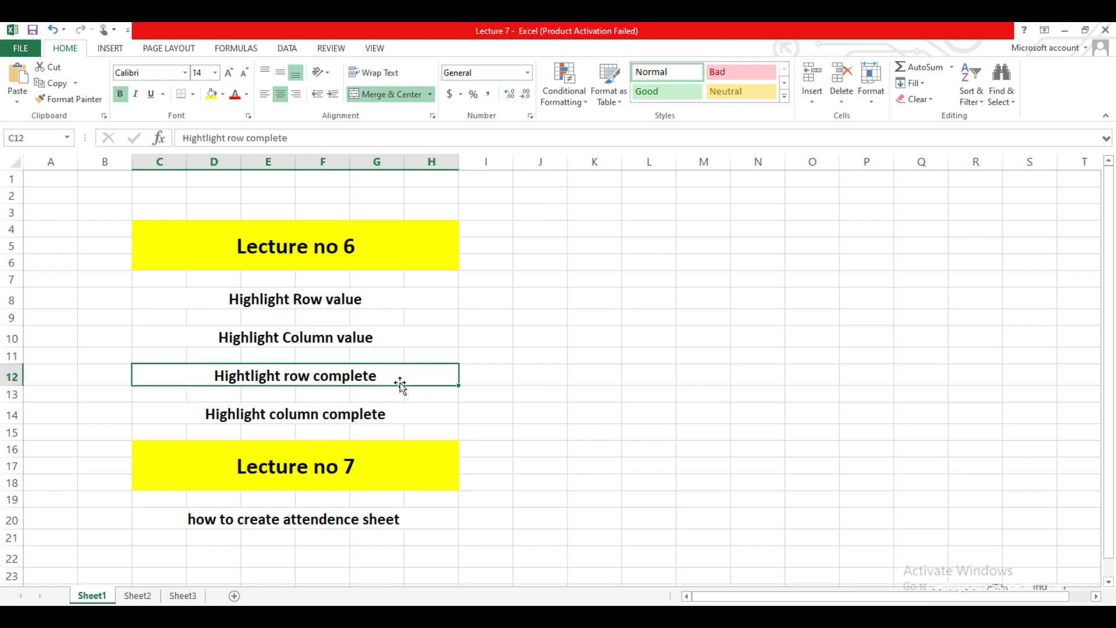
click(376, 421)
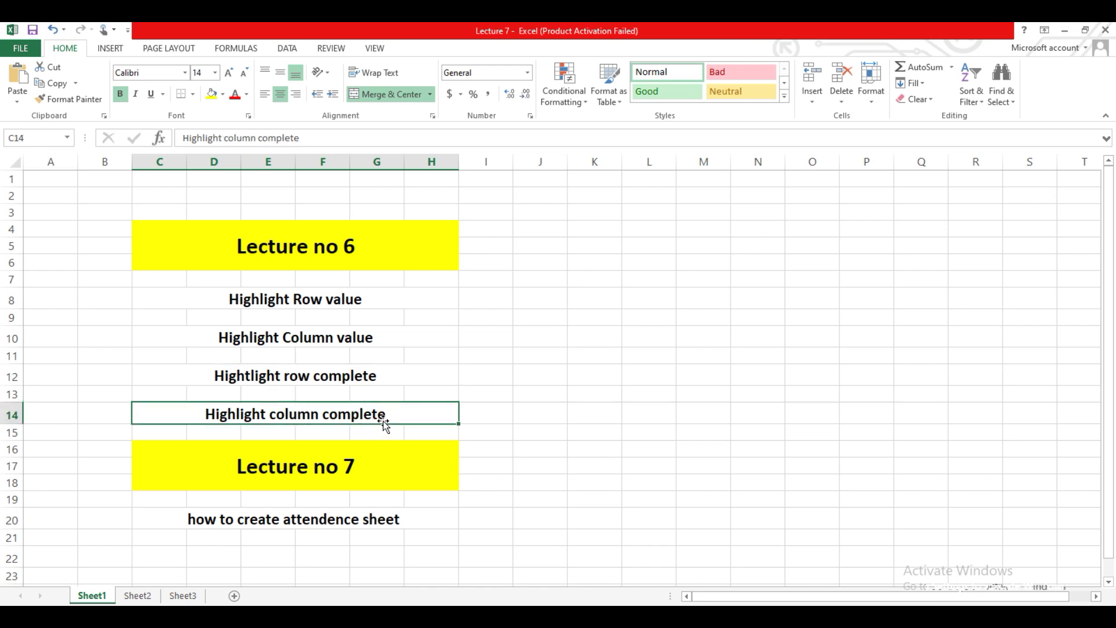
key(Down)
key(Down)
key(Down)
key(Down)
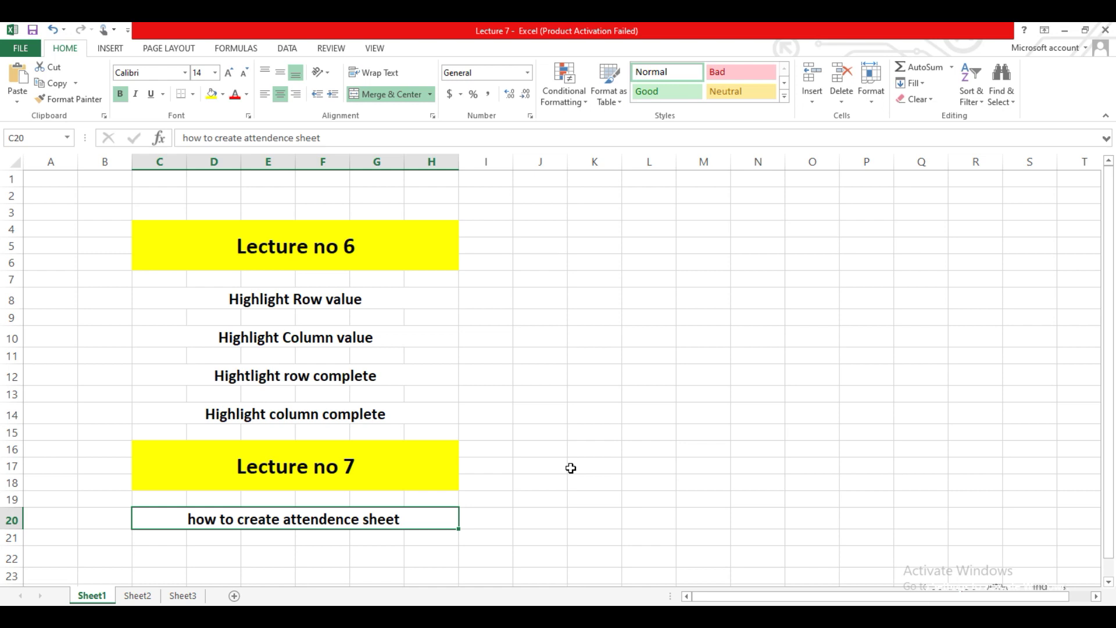
click(511, 411)
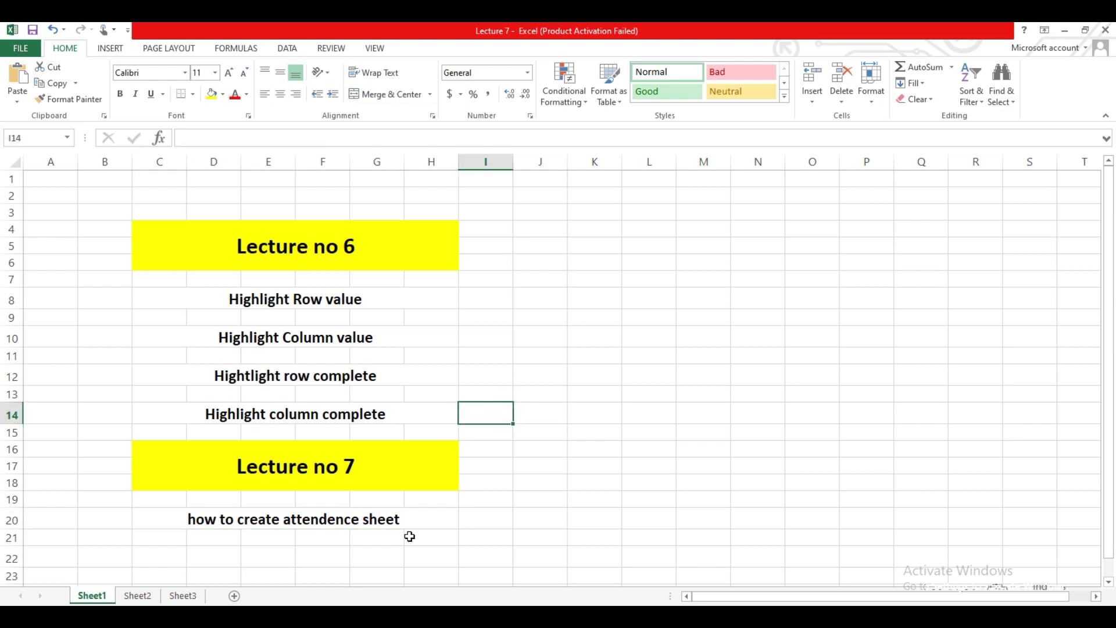
click(148, 594)
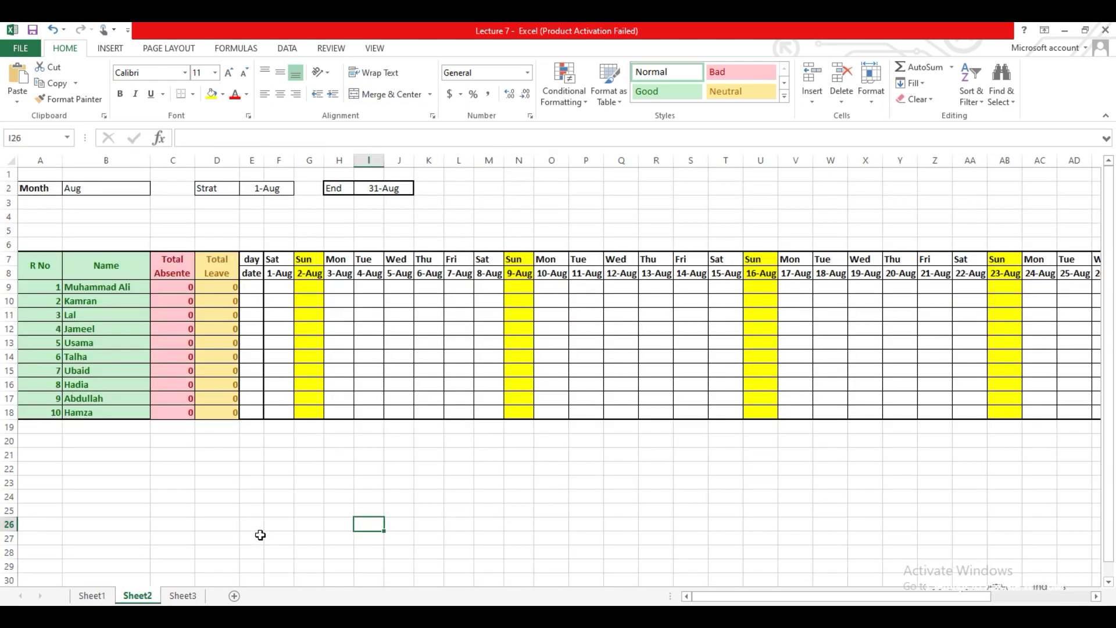
click(501, 467)
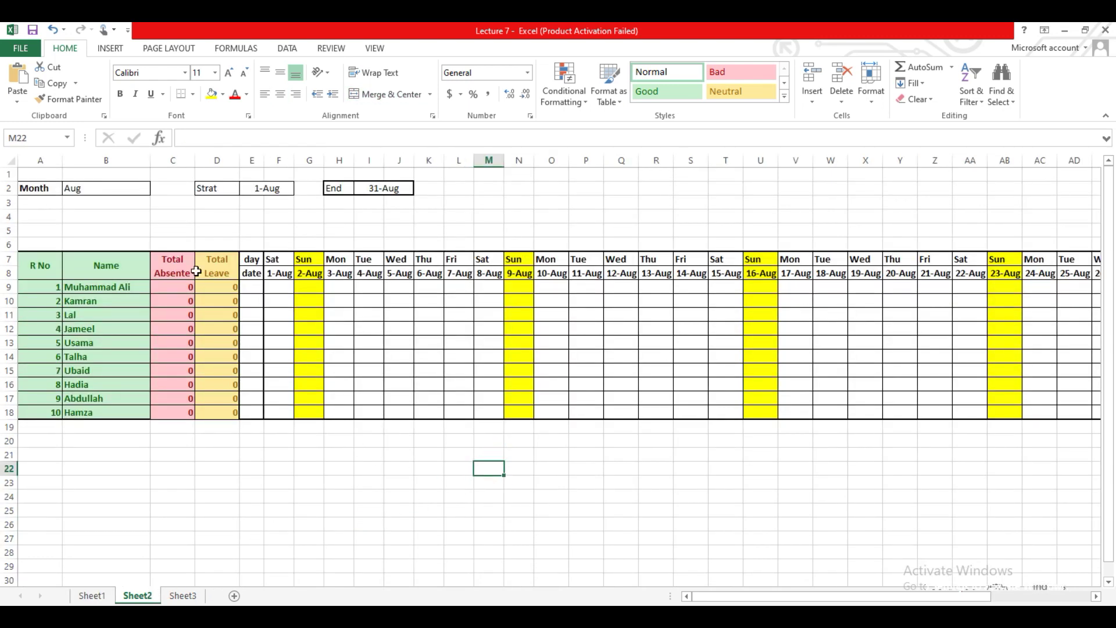
- Try the month list in B2 with Nov and Oct, and set the month back to Aug
click(137, 191)
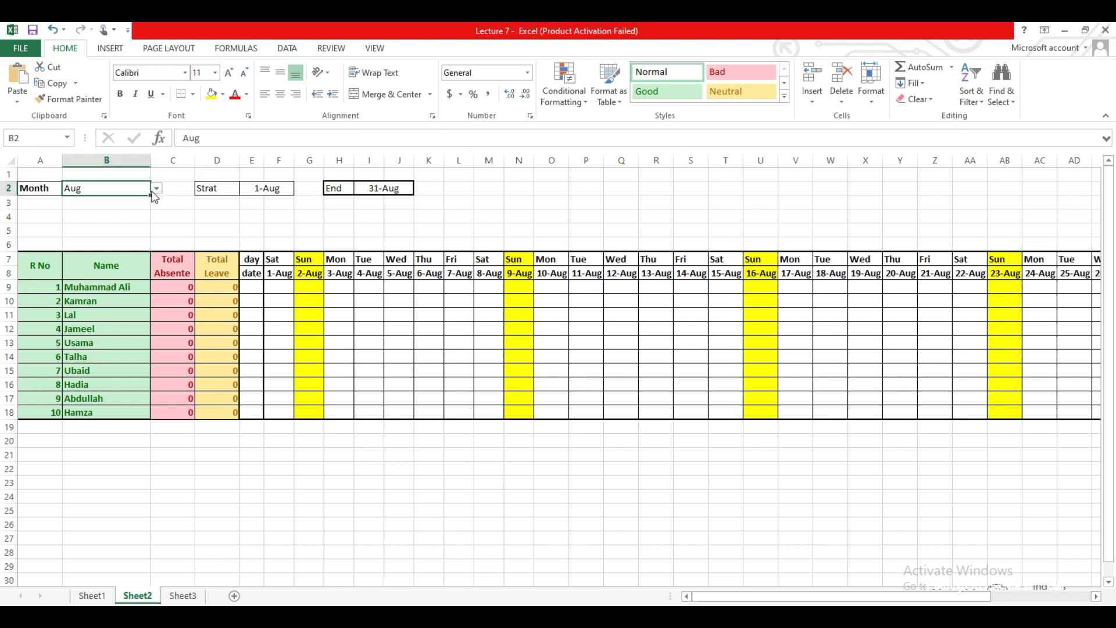
click(156, 188)
click(96, 232)
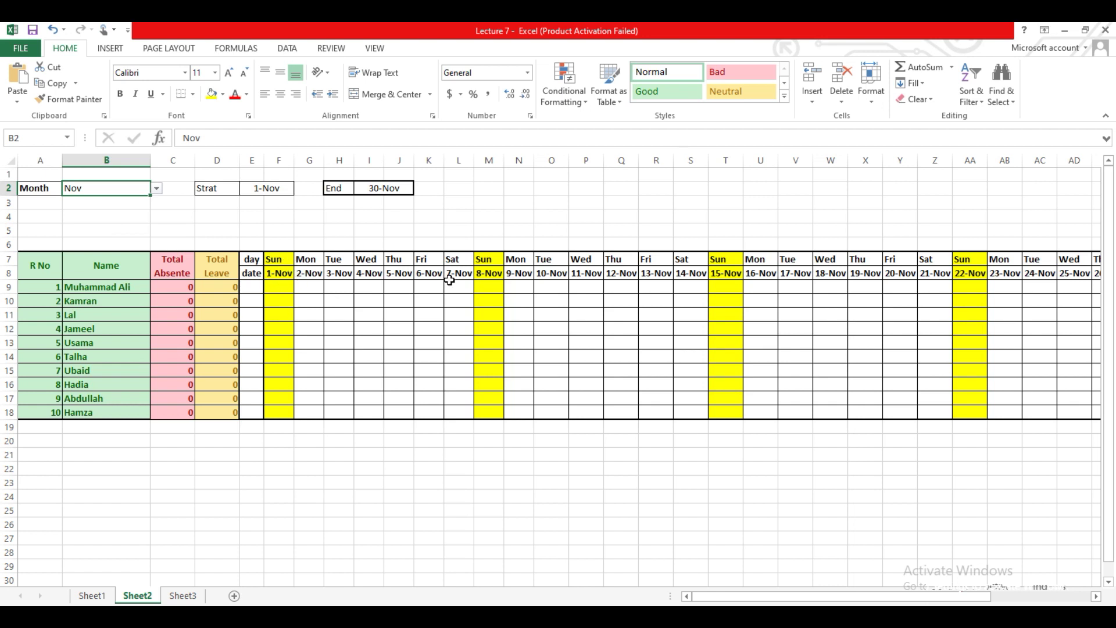
click(156, 188)
click(96, 227)
click(156, 188)
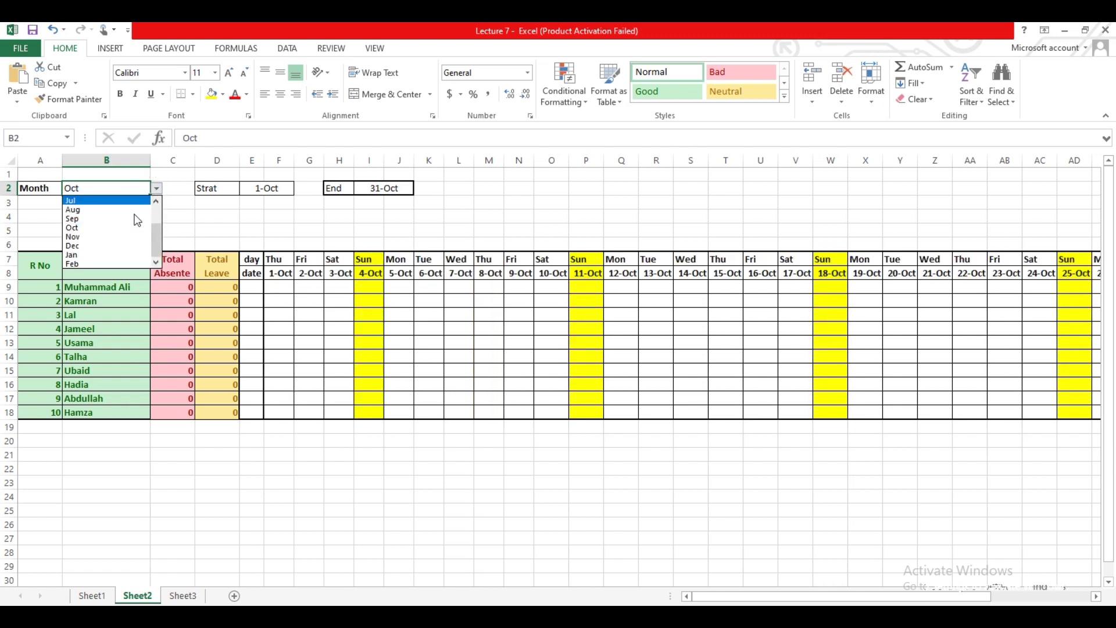
click(93, 261)
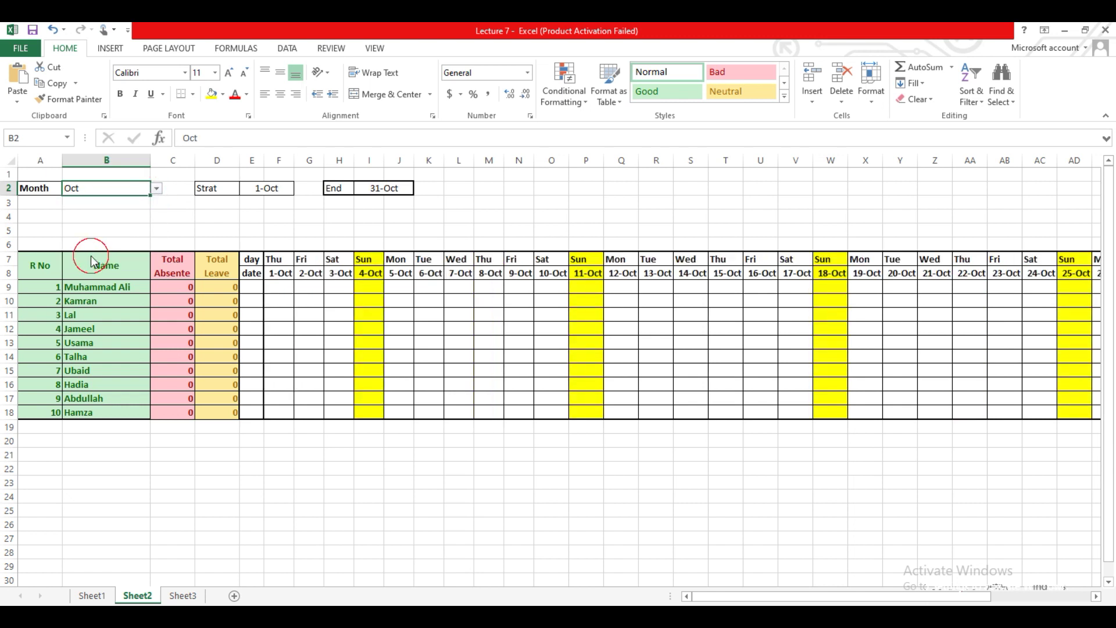
click(157, 189)
click(121, 215)
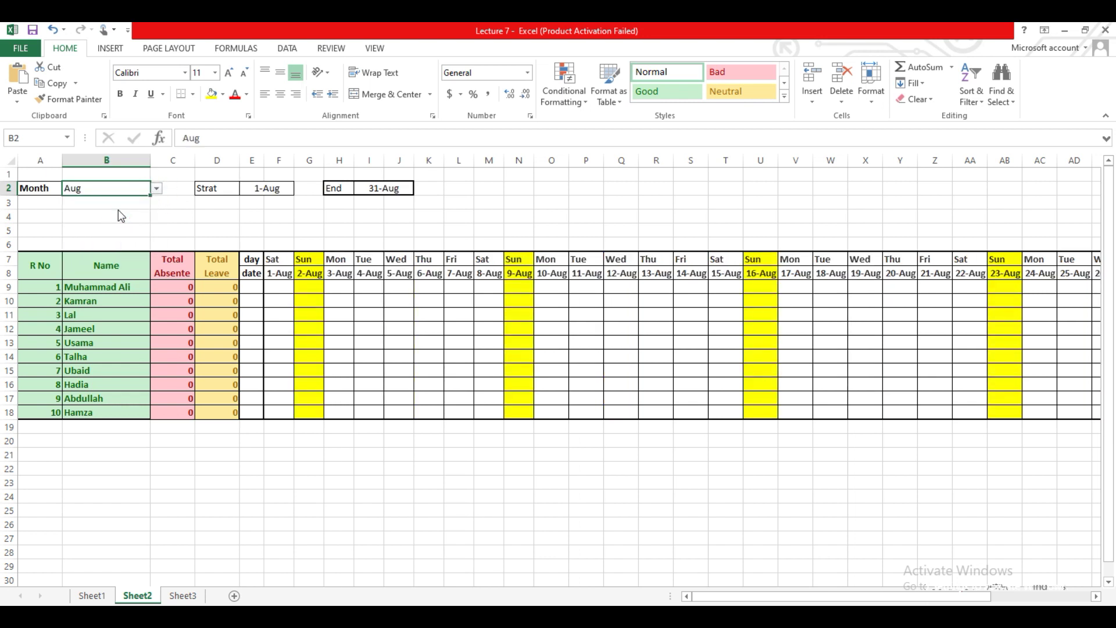
- Fill the first student's attendance in row 9 with a for 1-Aug, p for 3-Aug, l for 4-Aug, p for 5-Aug and a for 6-Aug
click(275, 287)
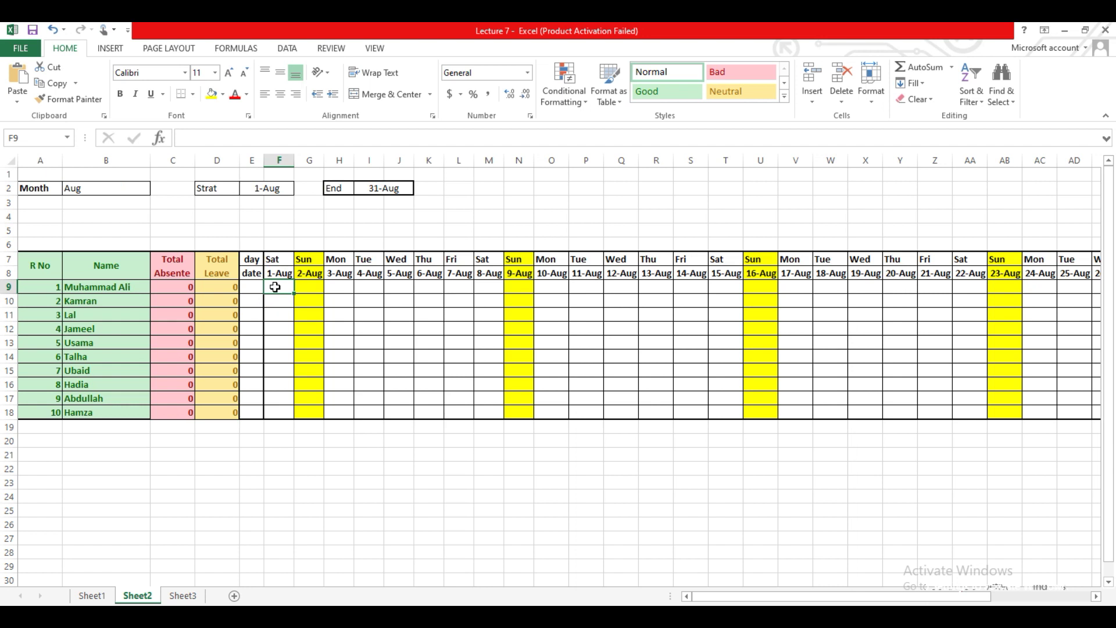
text(a)
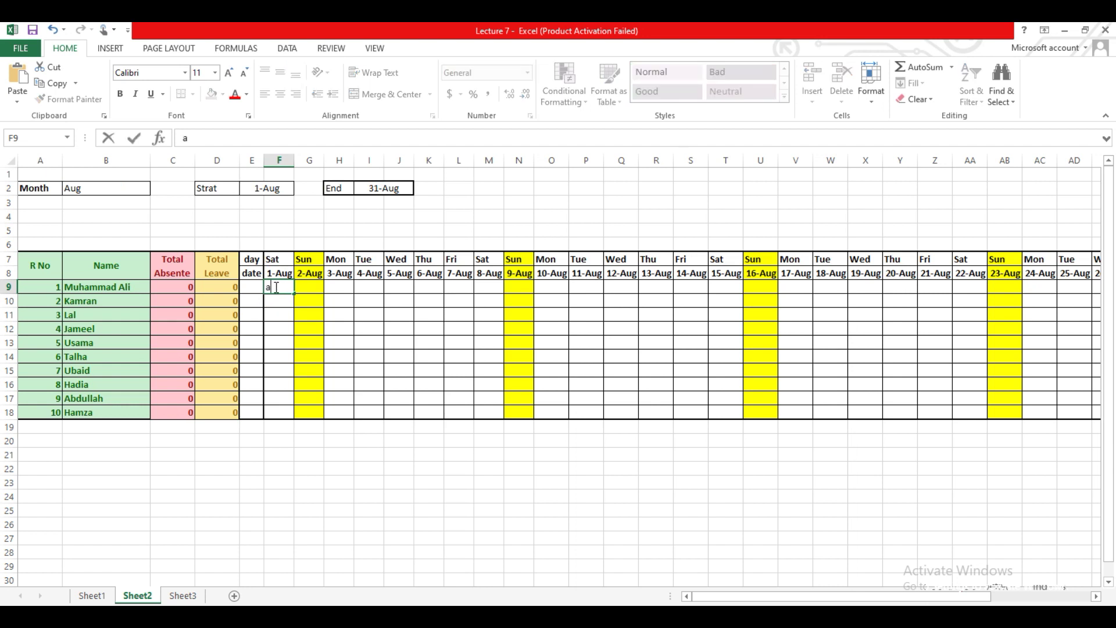
click(339, 286)
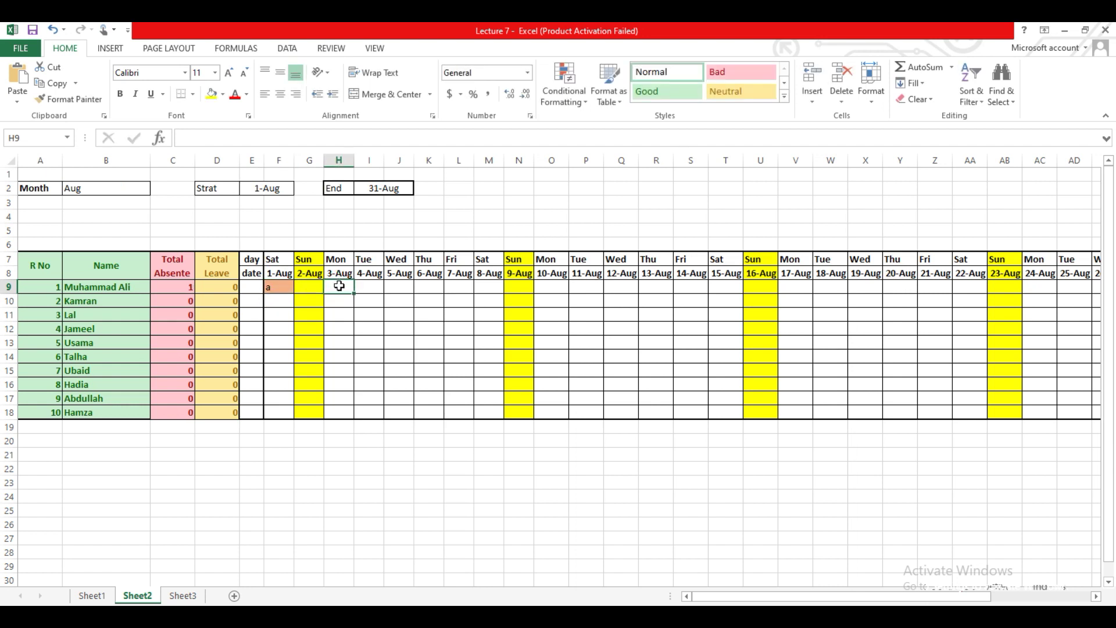
text(p)
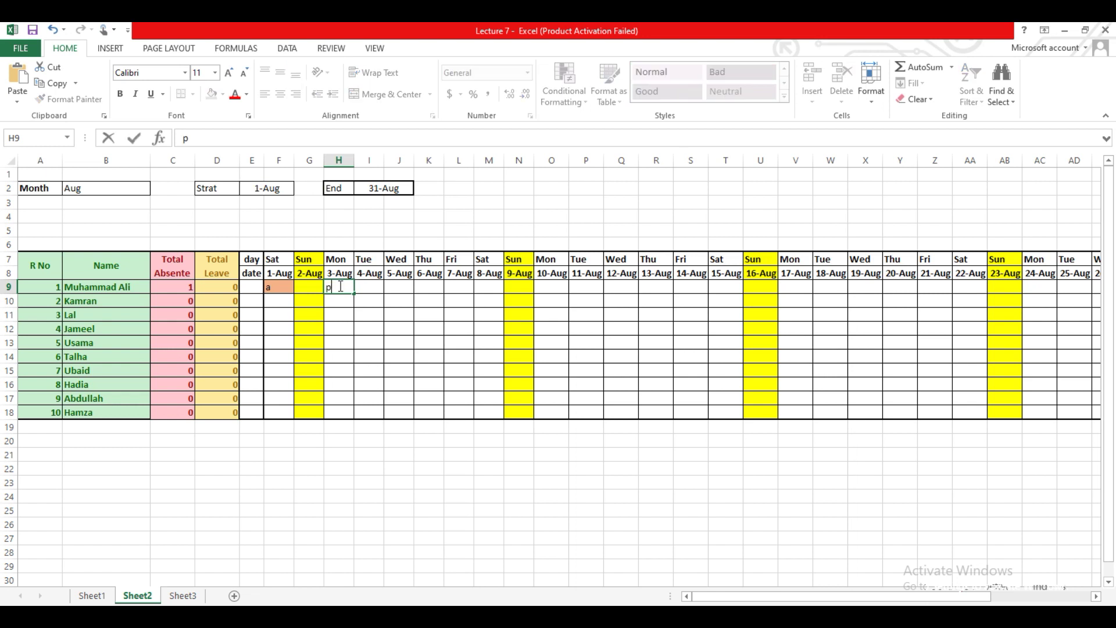
key(Tab)
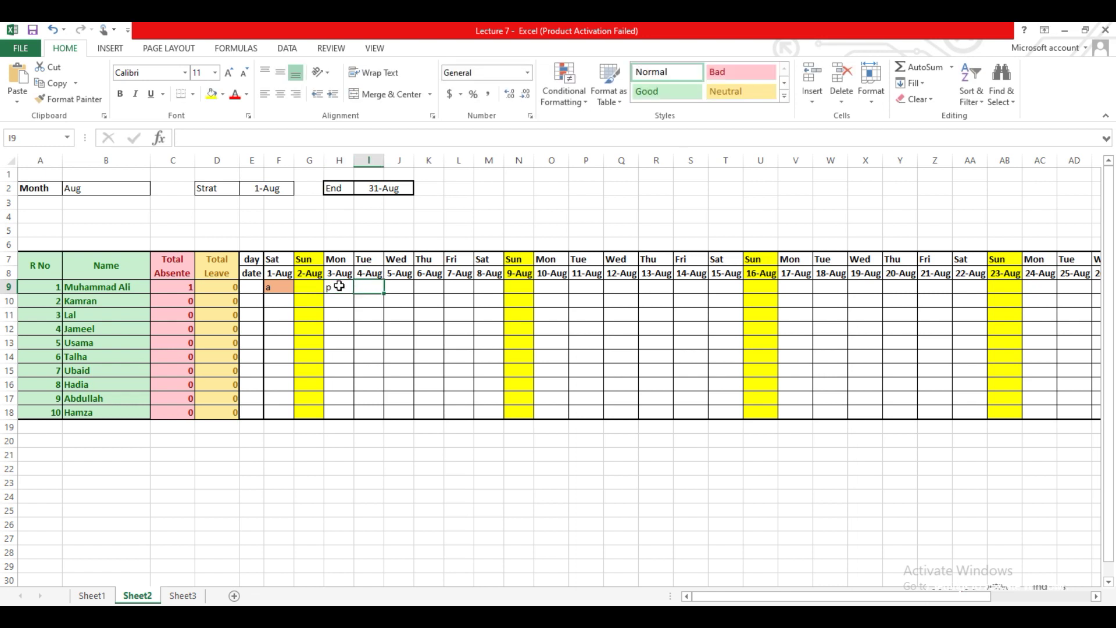
text(l)
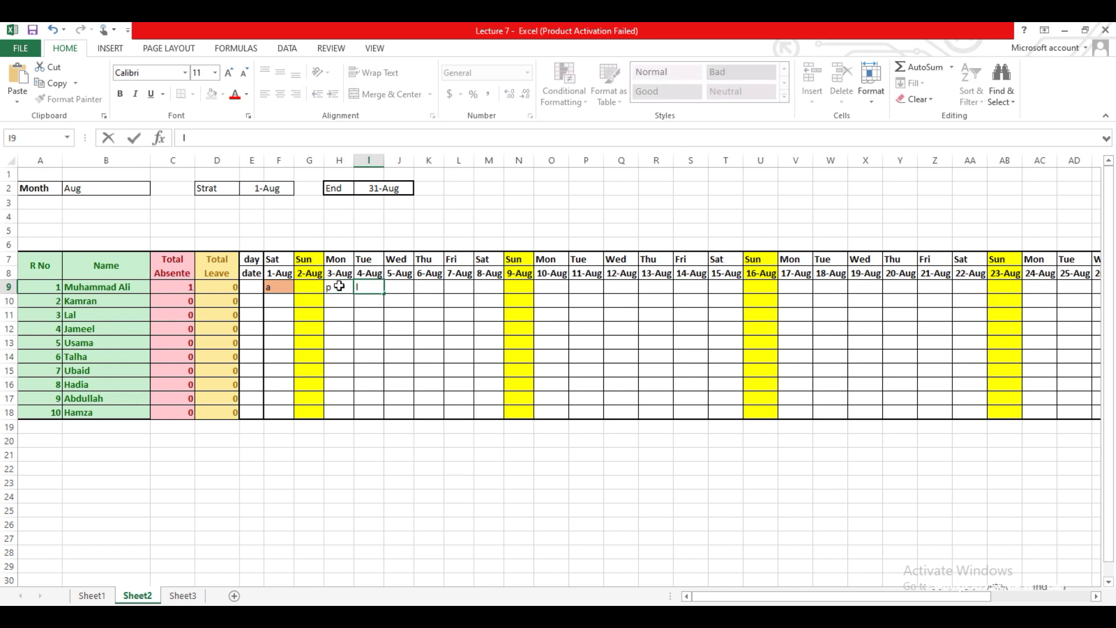
key(Tab)
text(p)
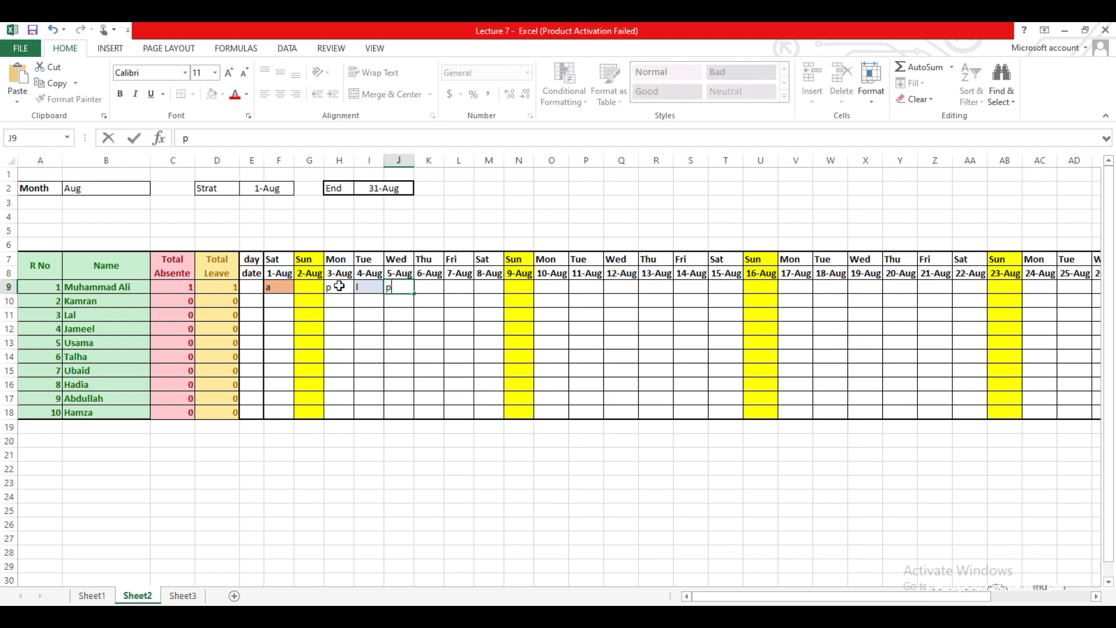
key(Tab)
text(a)
click(361, 313)
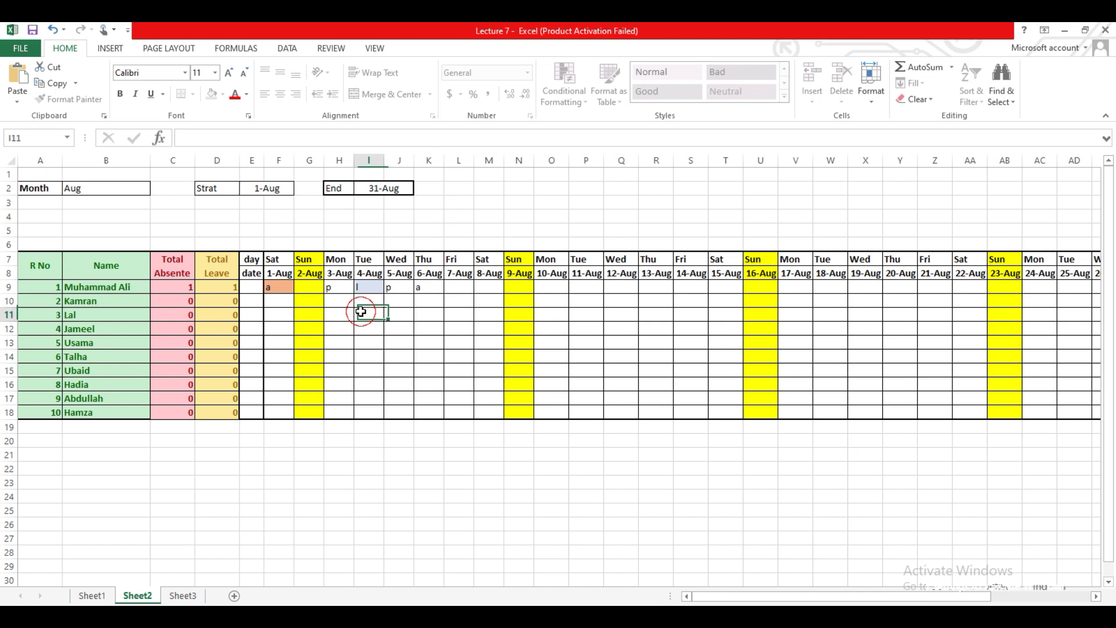
- Examine the absence and leave marks in row 9 and the formulas behind the first student's total absences and total leaves
key(Up)
key(Up)
key(Right)
key(Right)
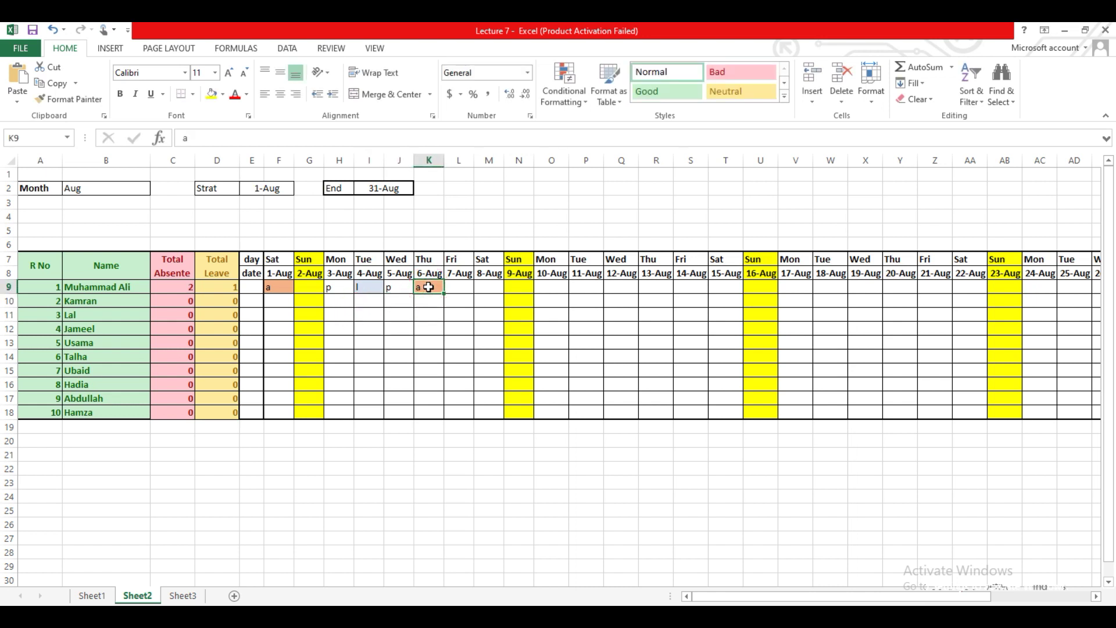
click(370, 290)
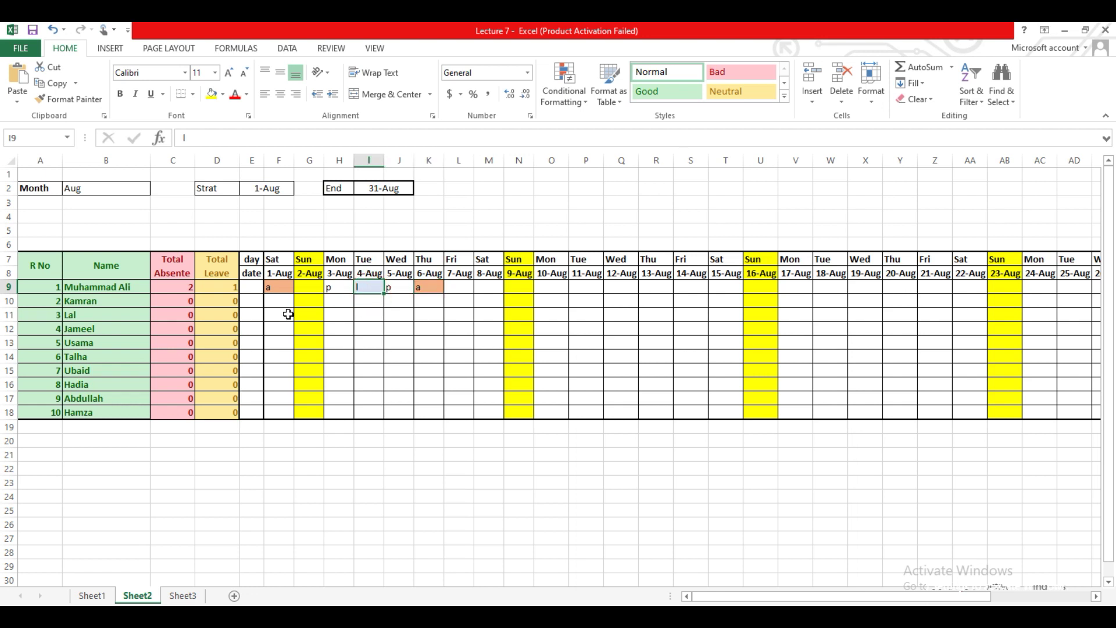
click(186, 286)
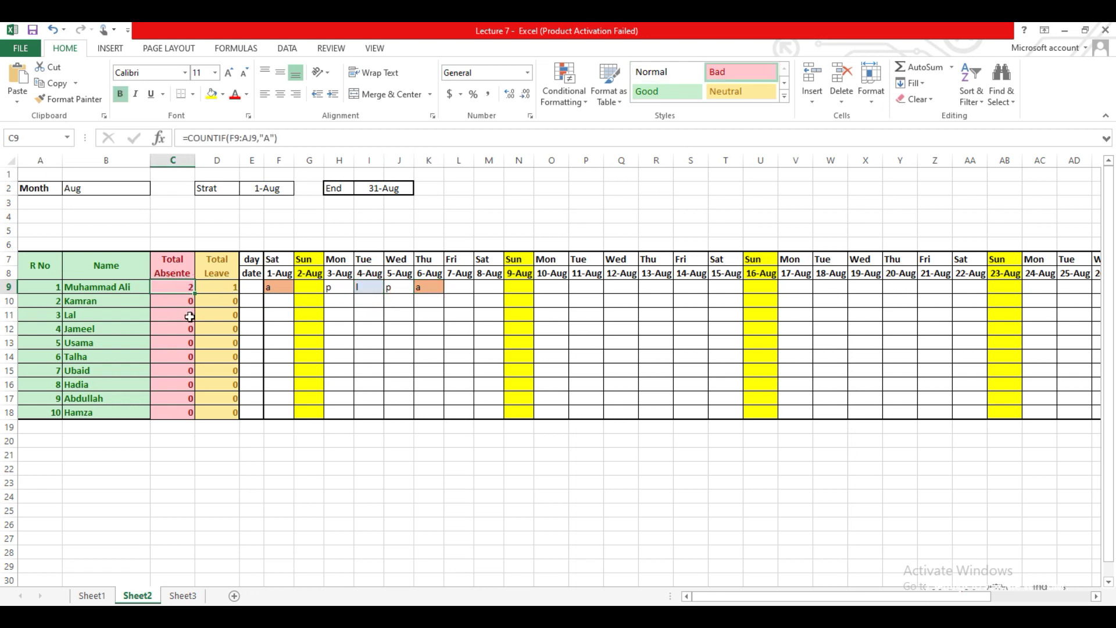
click(228, 288)
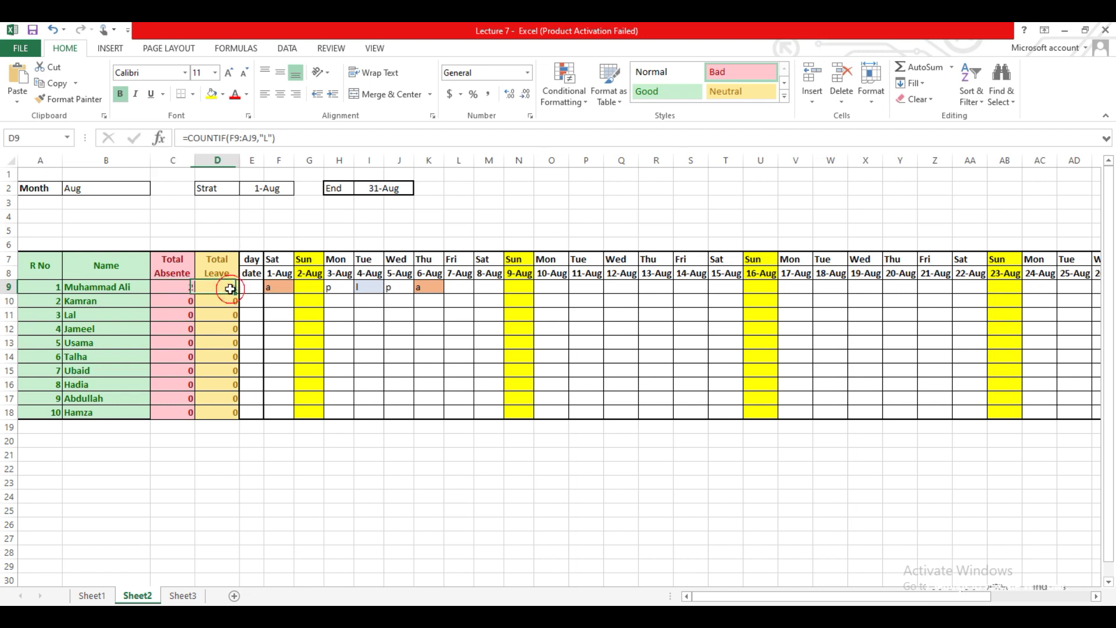
click(398, 346)
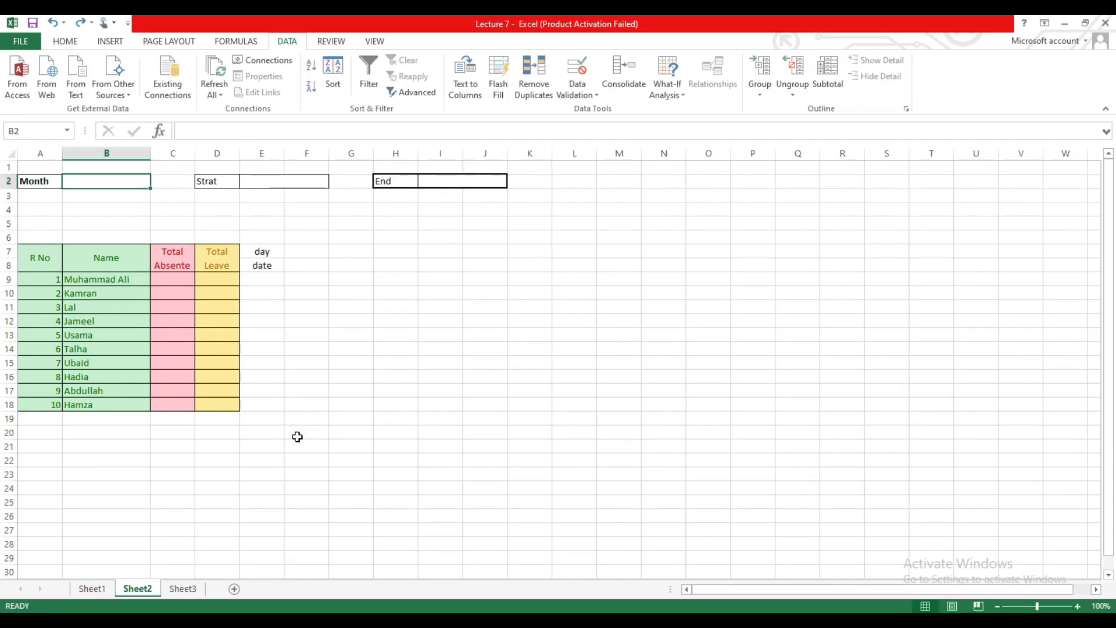
- Add list validation to month cell B2, using the copied month abbreviations from Mar through Feb as the source
click(123, 180)
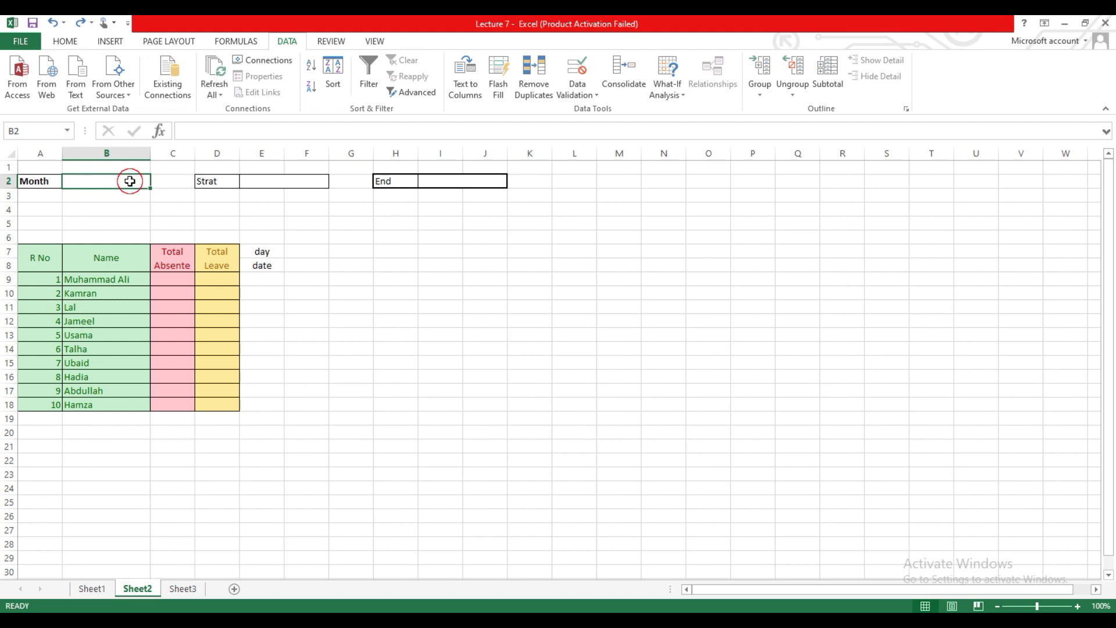
click(592, 96)
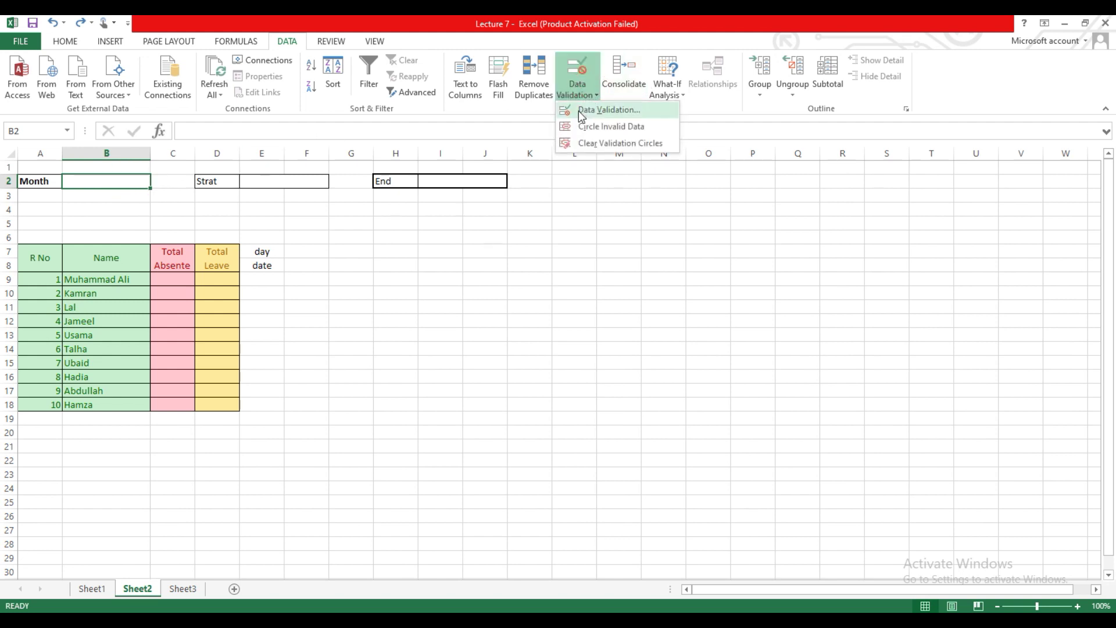
click(643, 110)
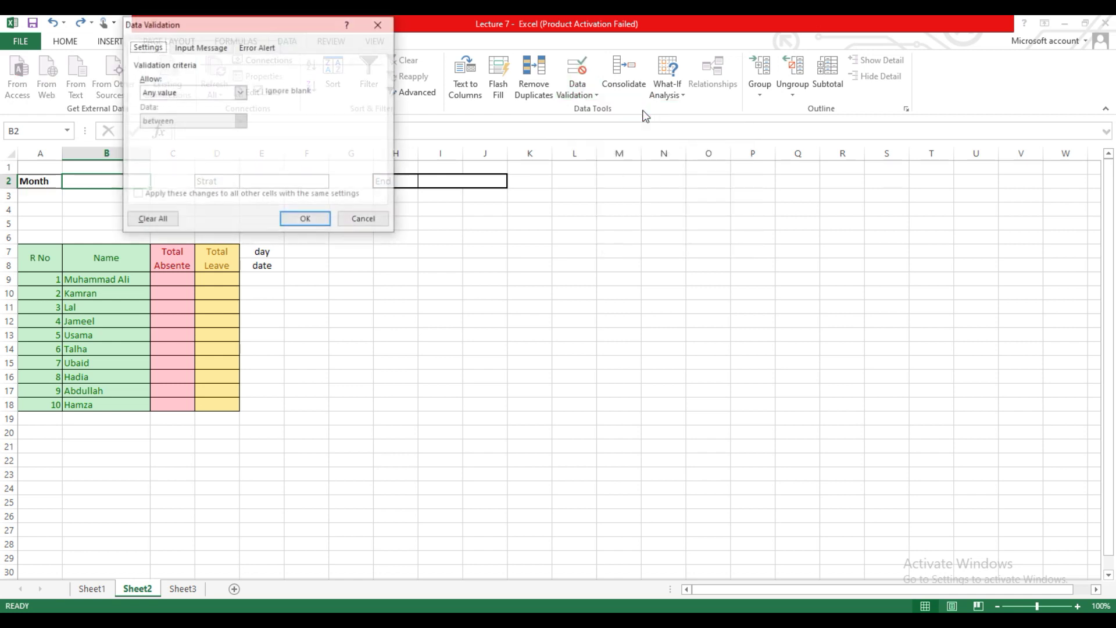
click(240, 92)
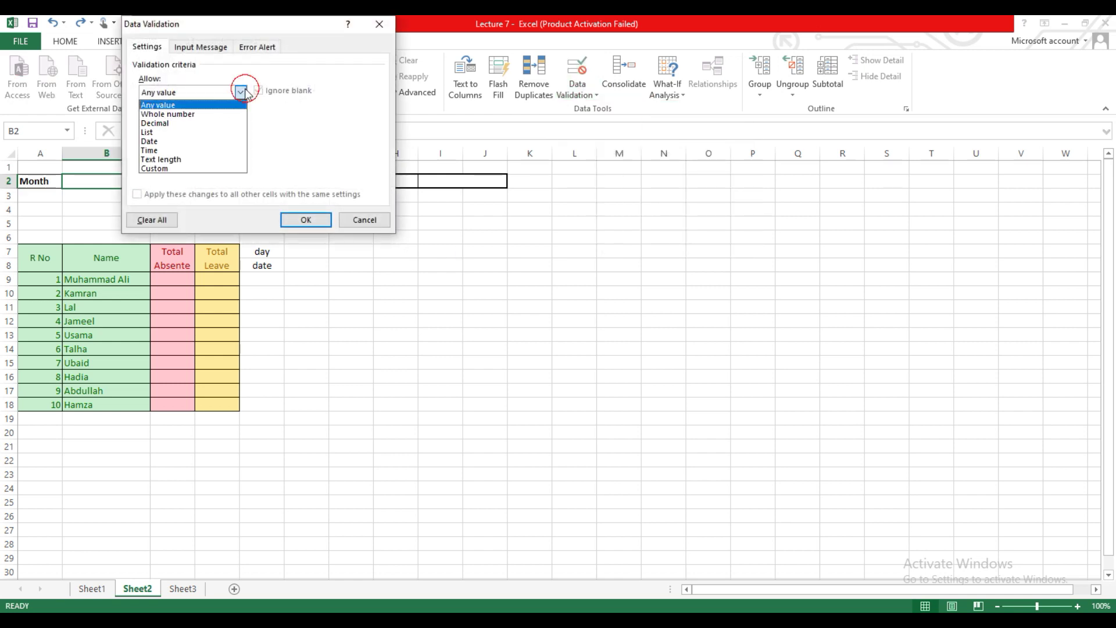
click(178, 132)
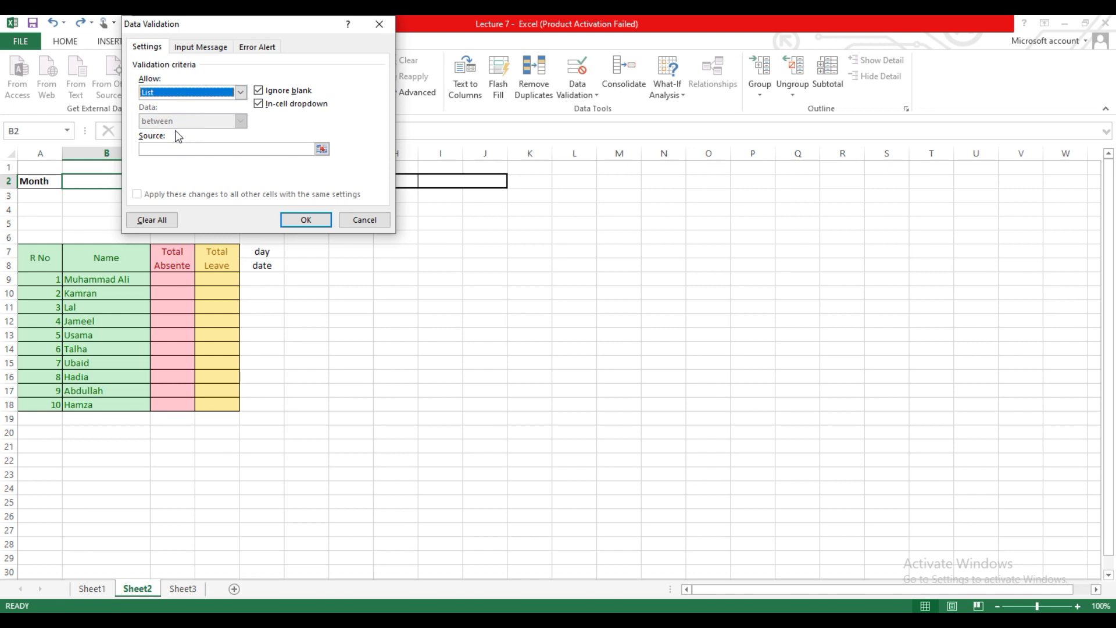
click(168, 150)
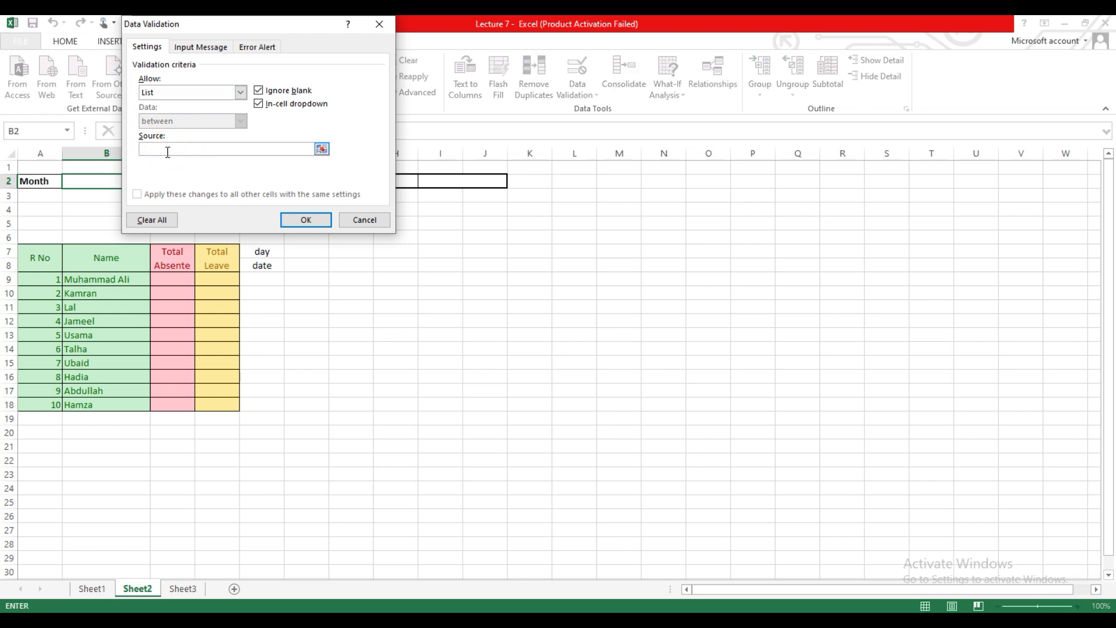
key(ctrl+v)
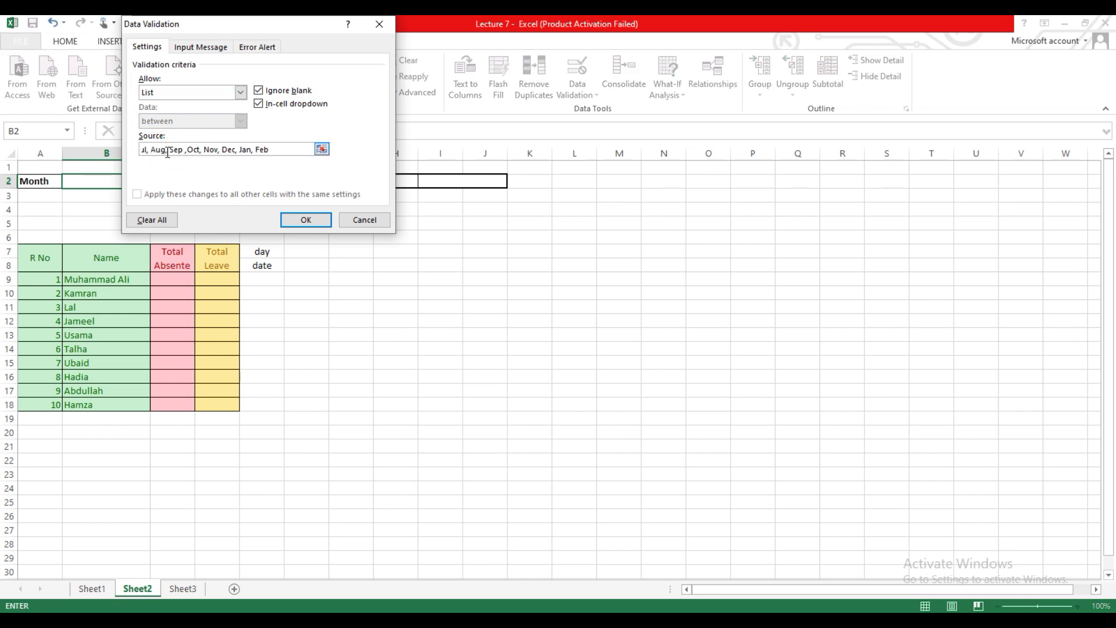
click(300, 221)
- Pick Jun from the month list in B2
click(361, 304)
click(145, 180)
click(157, 184)
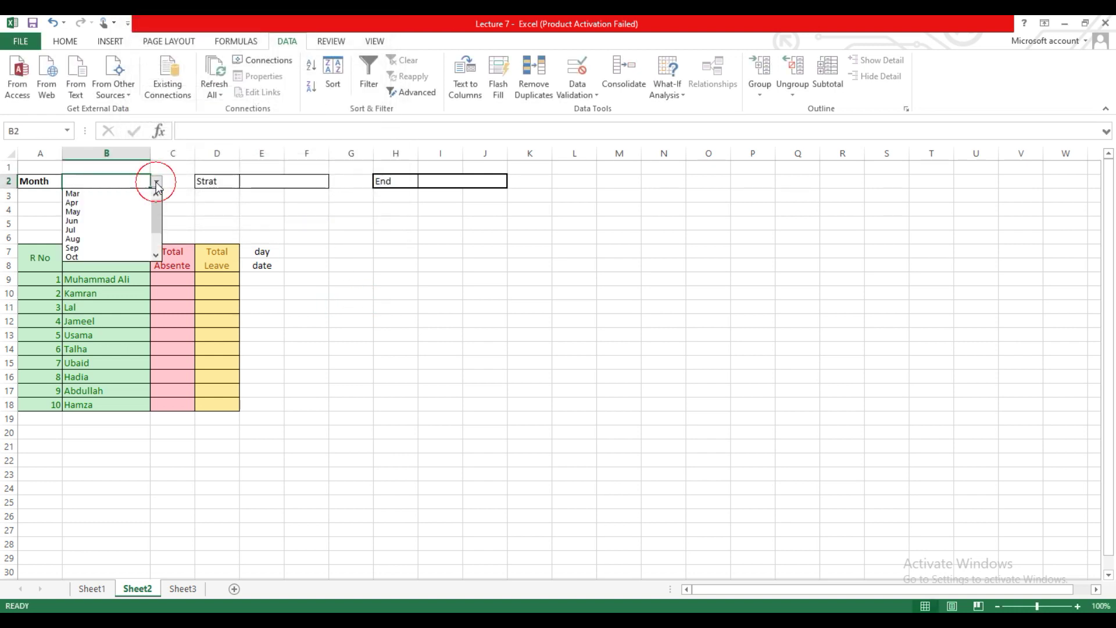
click(100, 221)
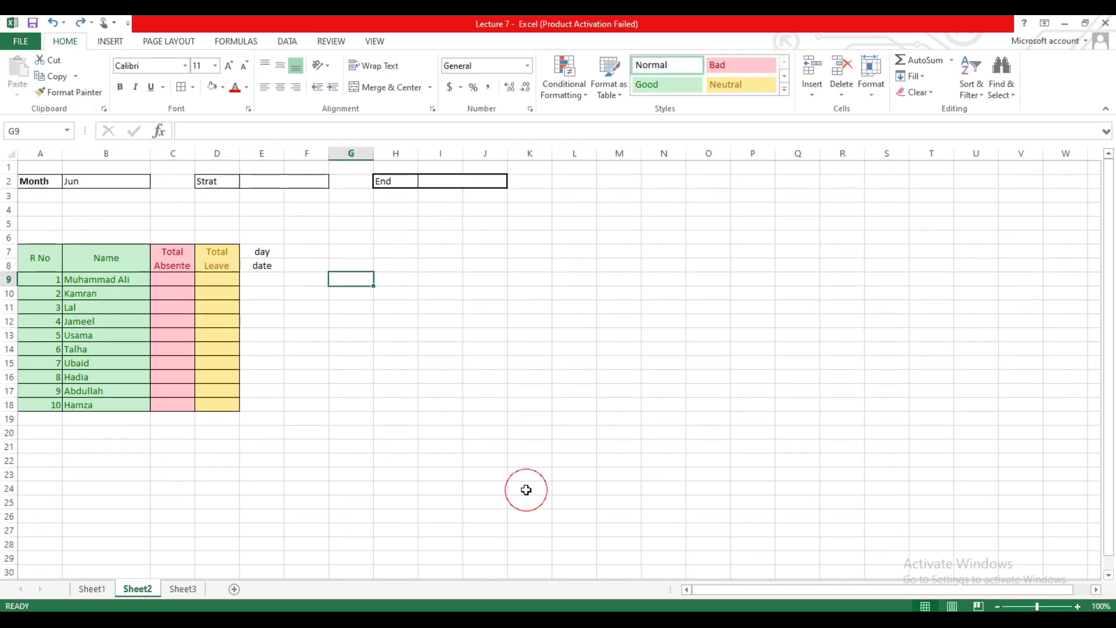
- Enter the formula =DATEVALUE("1"&B2) in start date cell E2
click(298, 181)
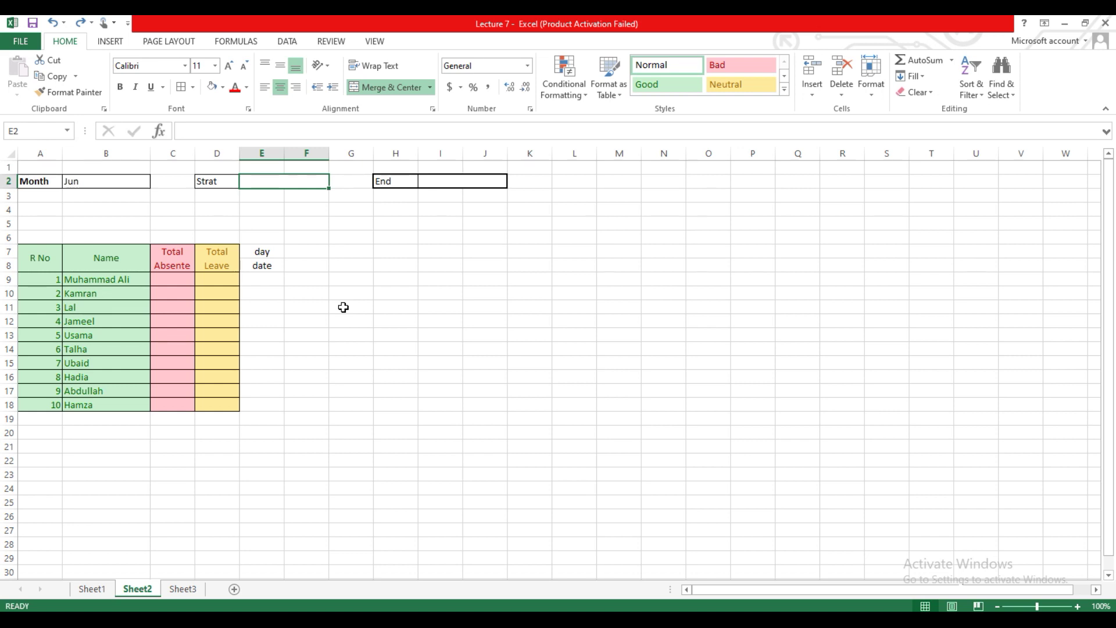
text(=)
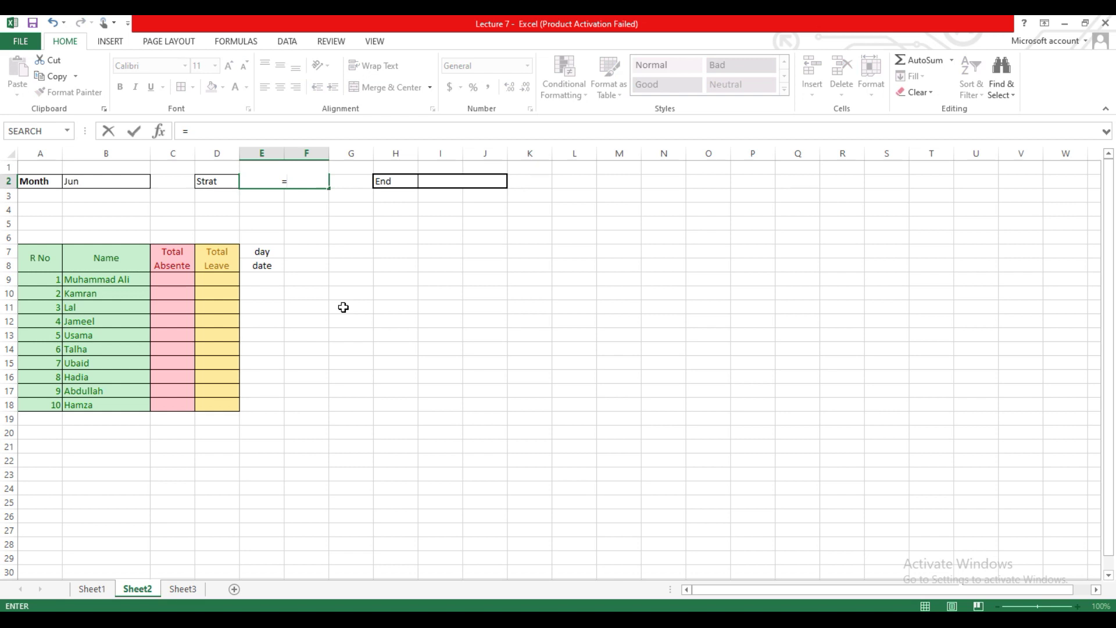
text(date)
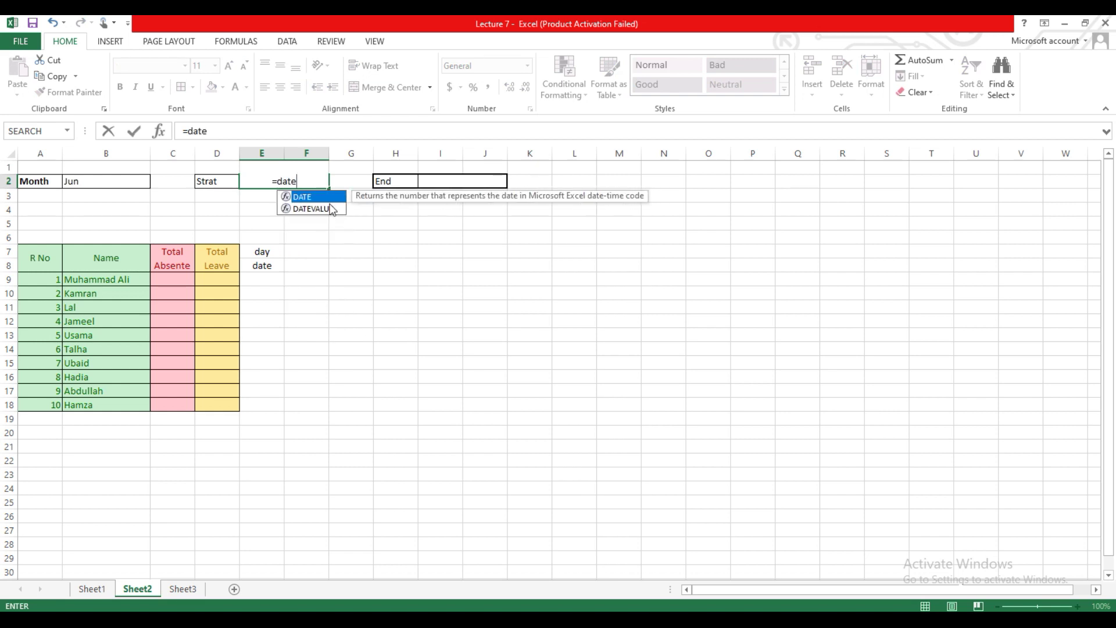
double_click(323, 208)
text("1)
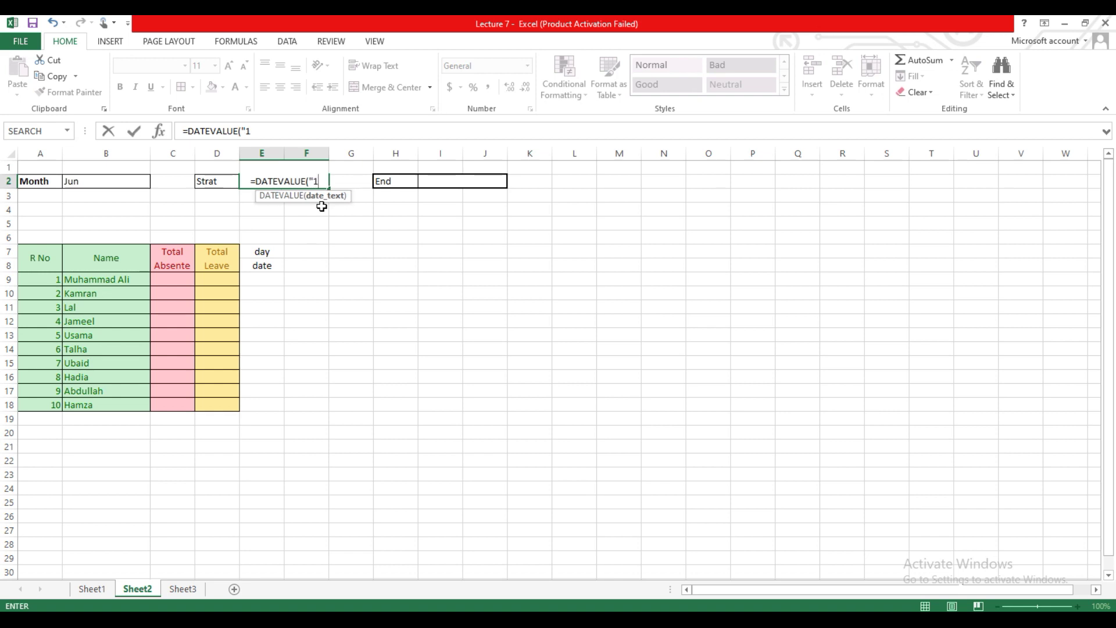
text(")
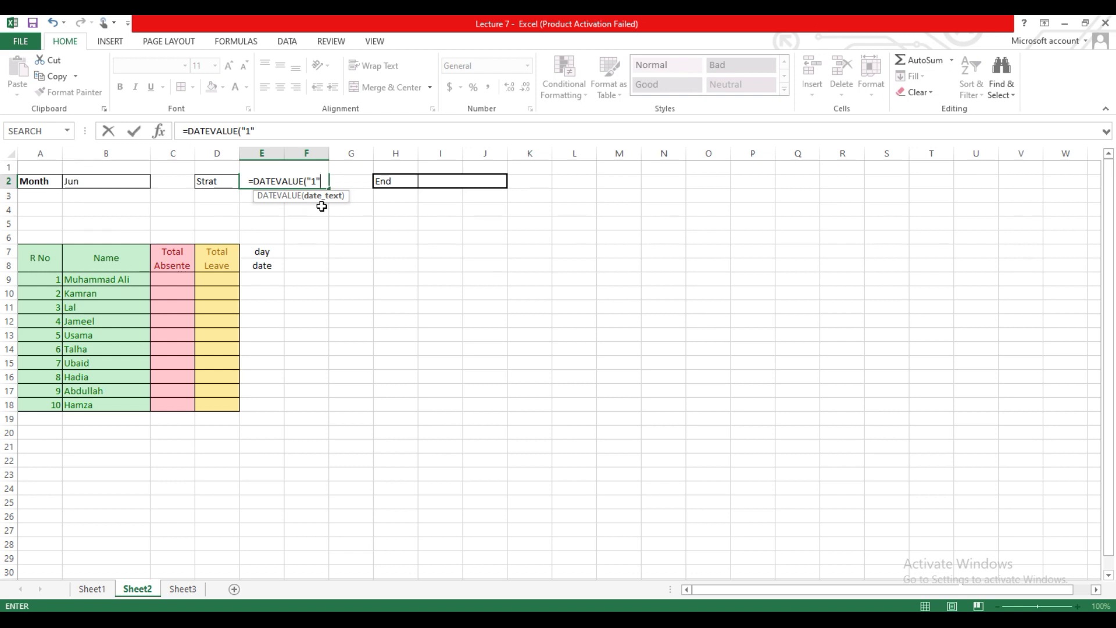
text(&)
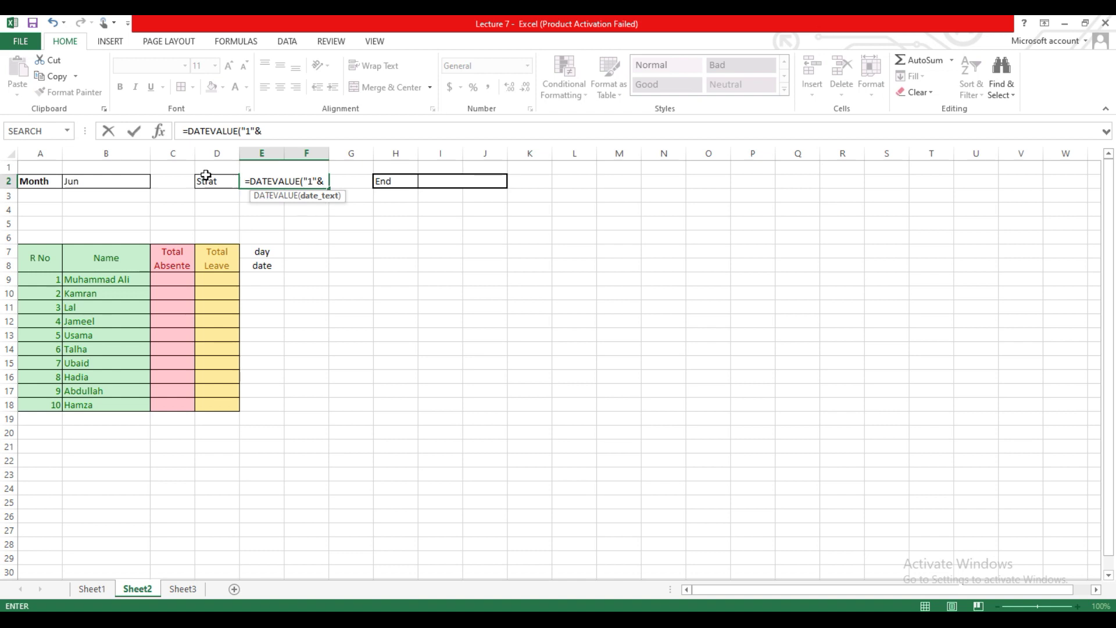
click(115, 182)
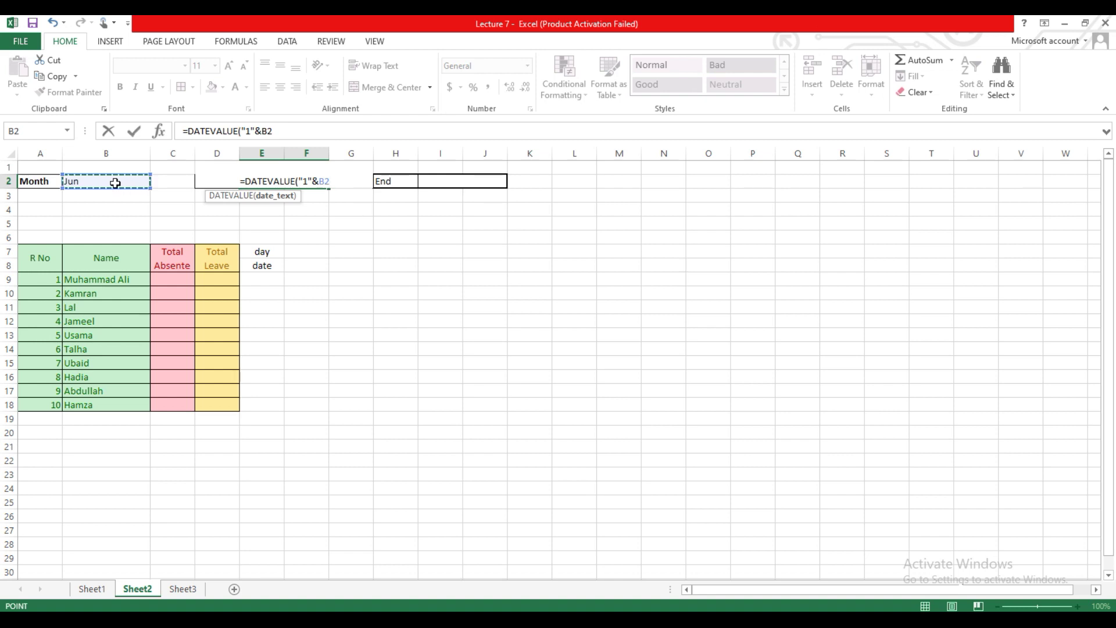
text())
key(Return)
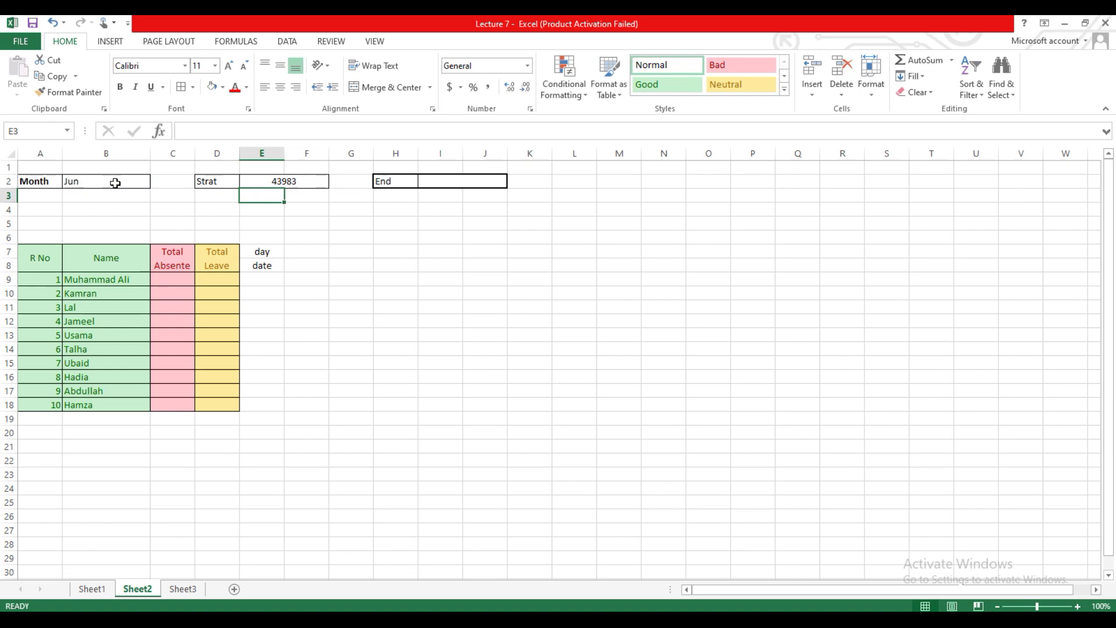
- Format start date cell E2 as a date of the 14-Mar type
click(311, 183)
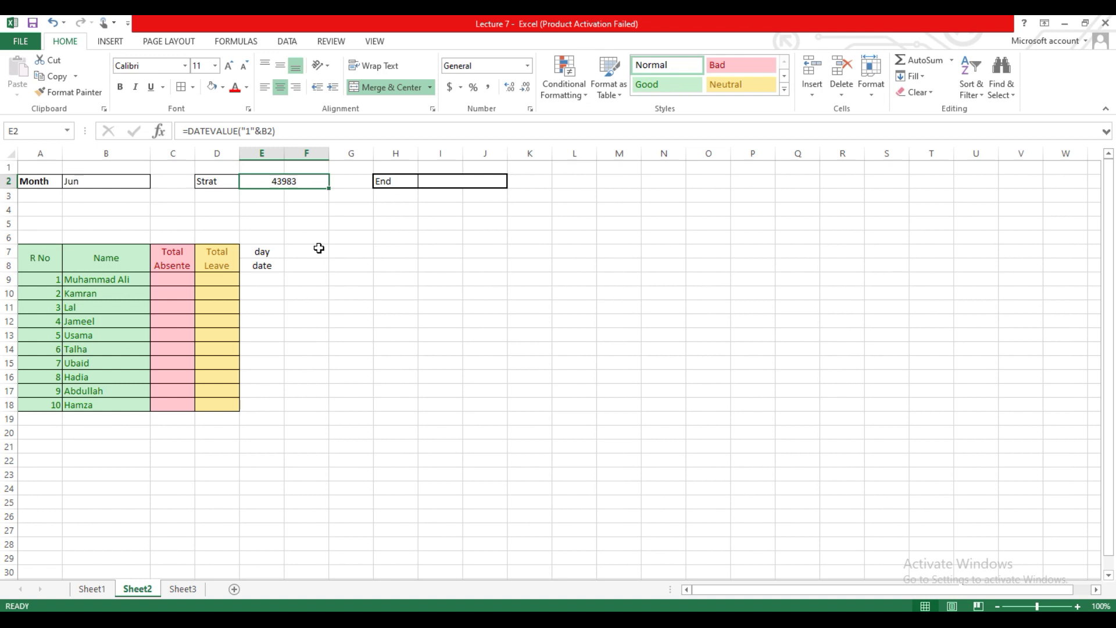
click(529, 67)
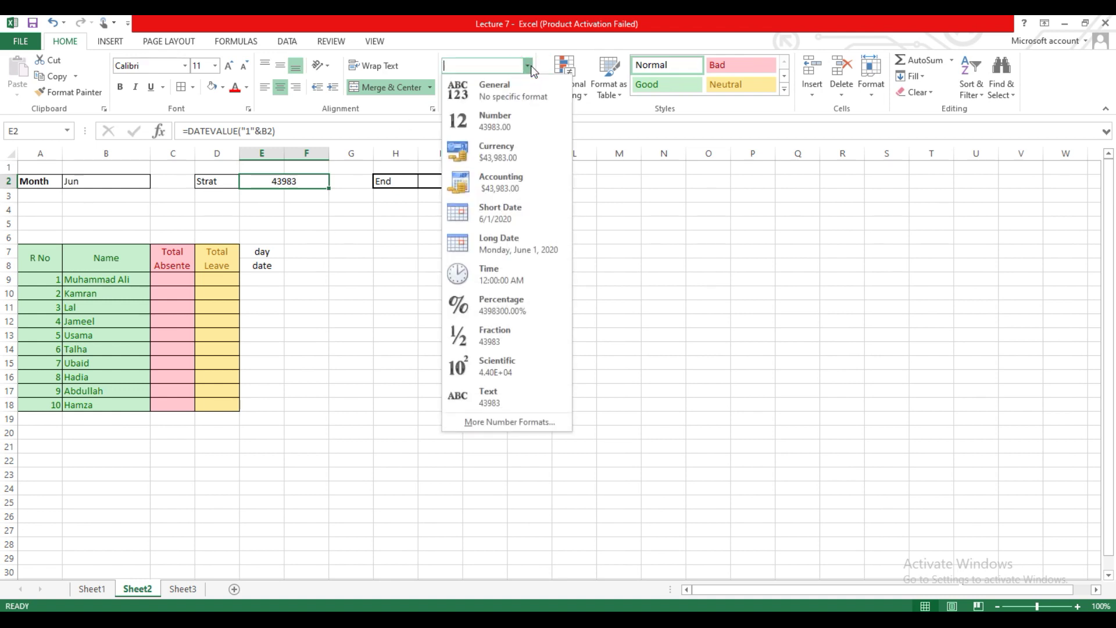
click(528, 67)
click(528, 66)
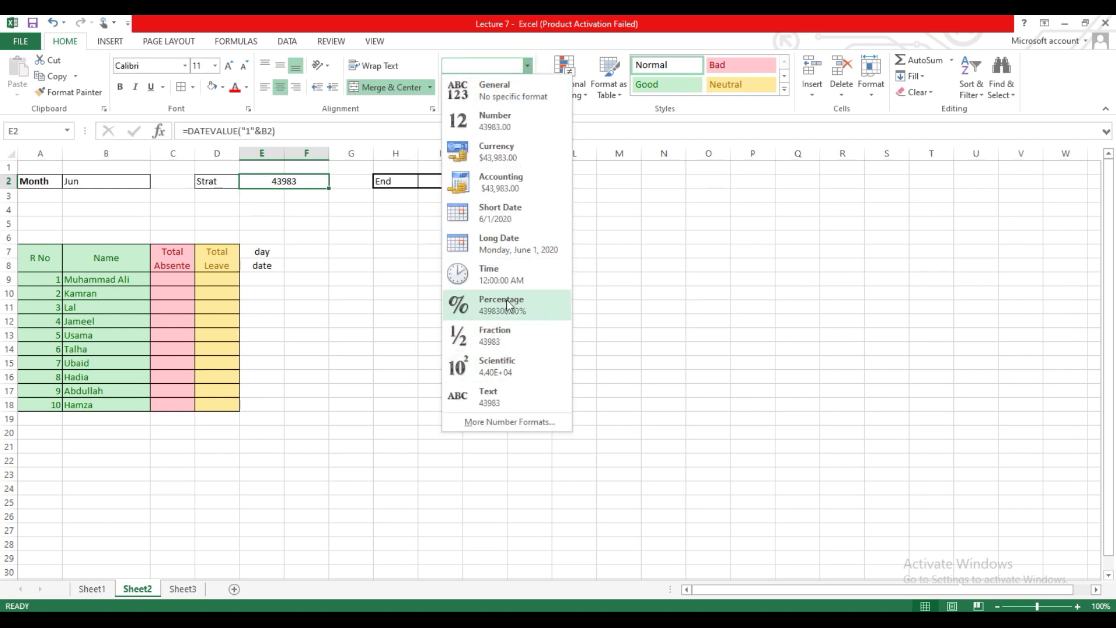
click(505, 422)
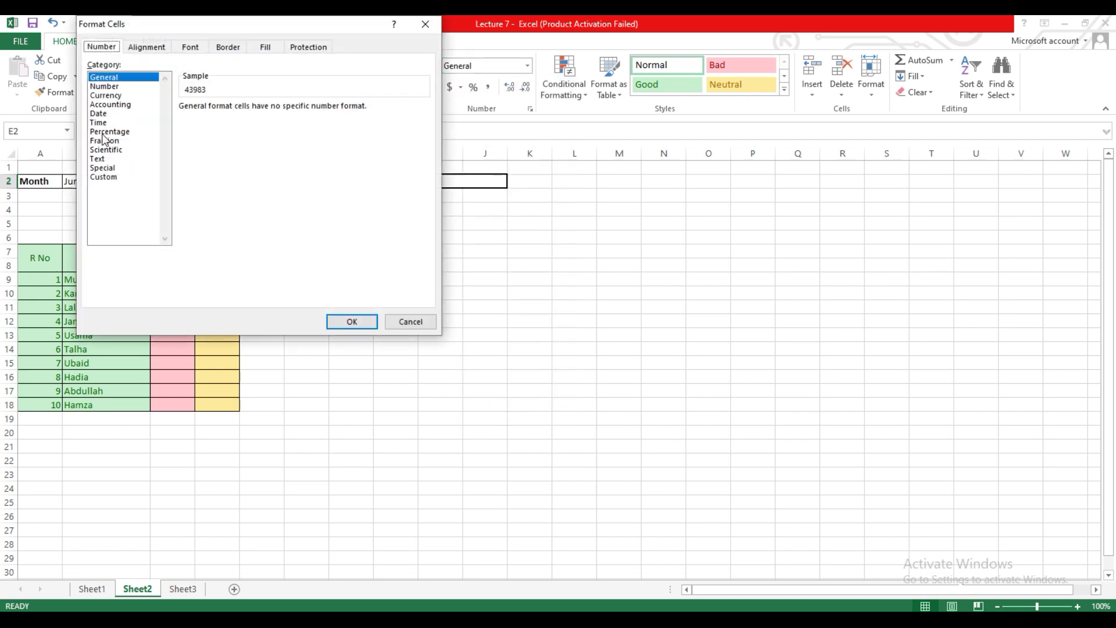
click(103, 114)
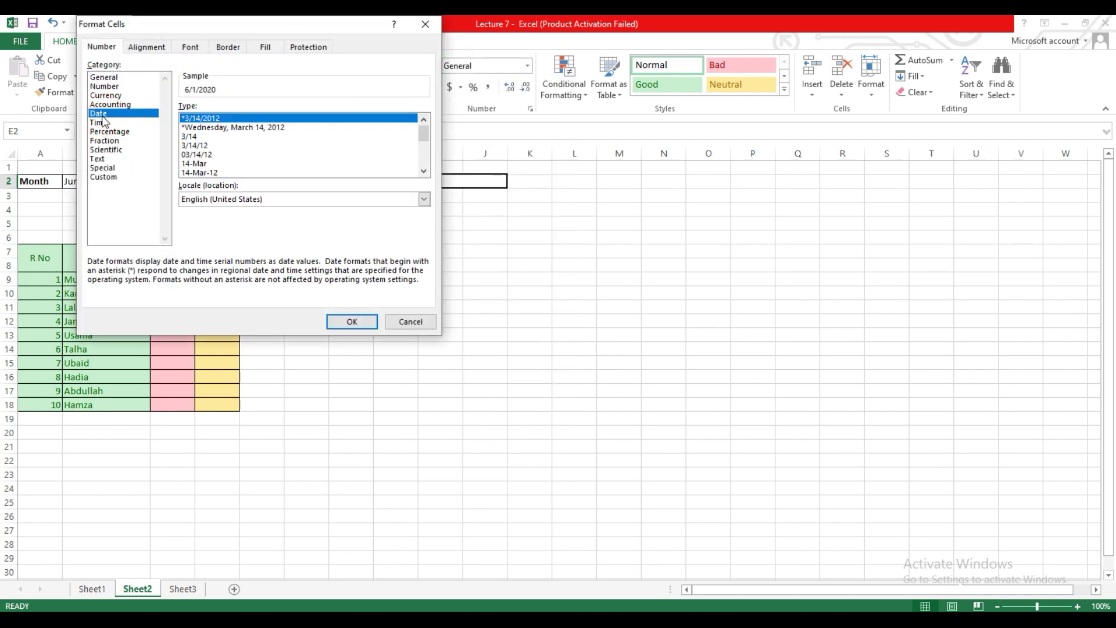
click(198, 164)
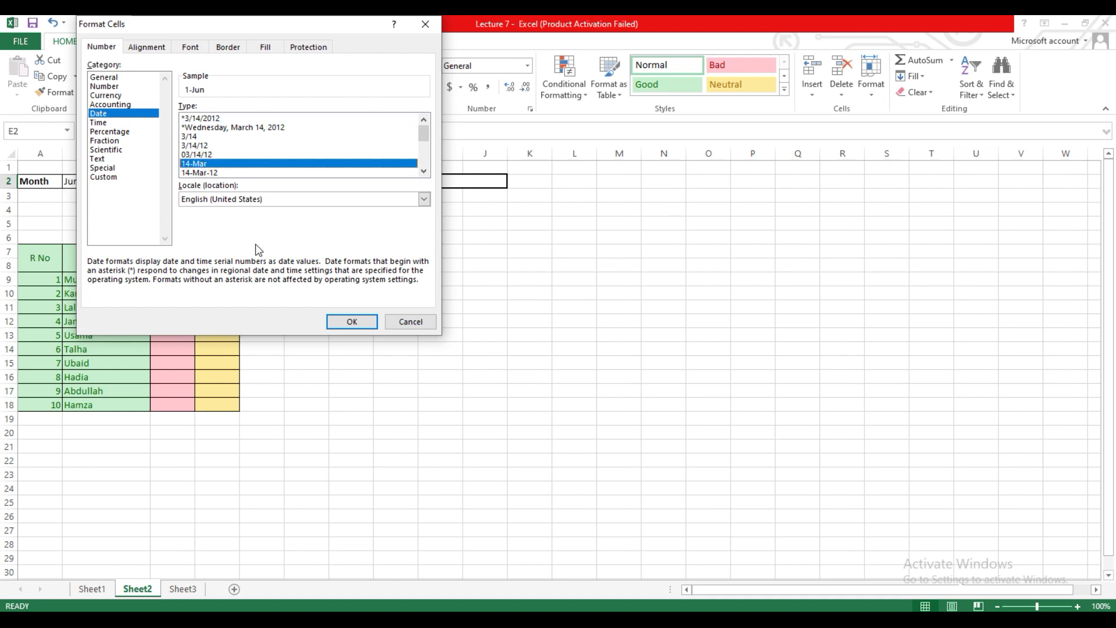
click(347, 320)
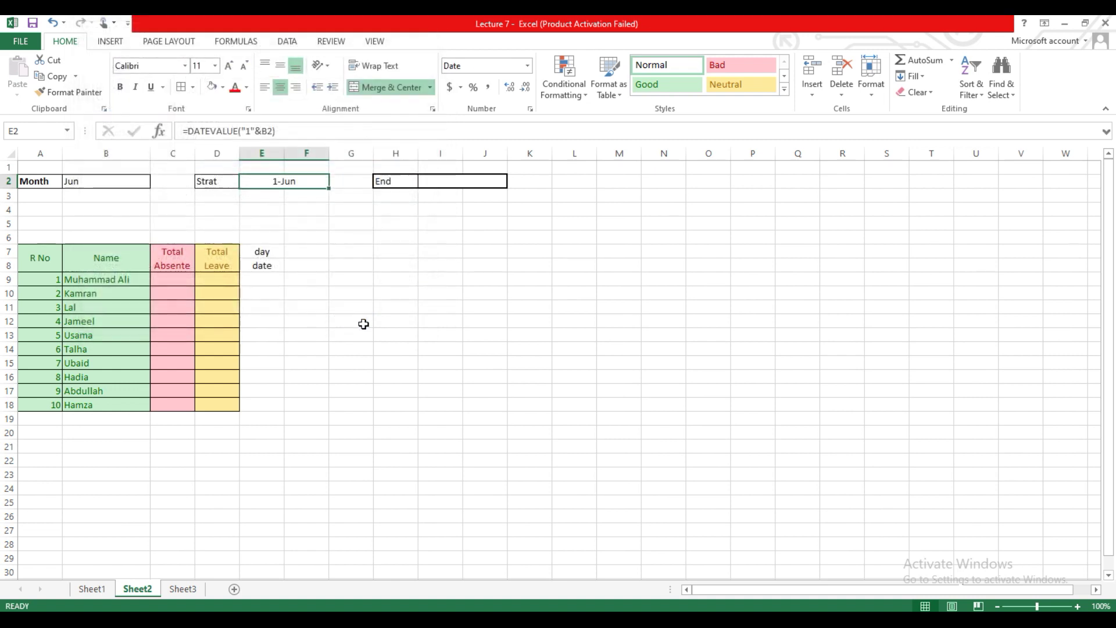
click(394, 333)
- Try Oct and Feb in the B2 month list to test the start date, and set the month to Nov
click(304, 212)
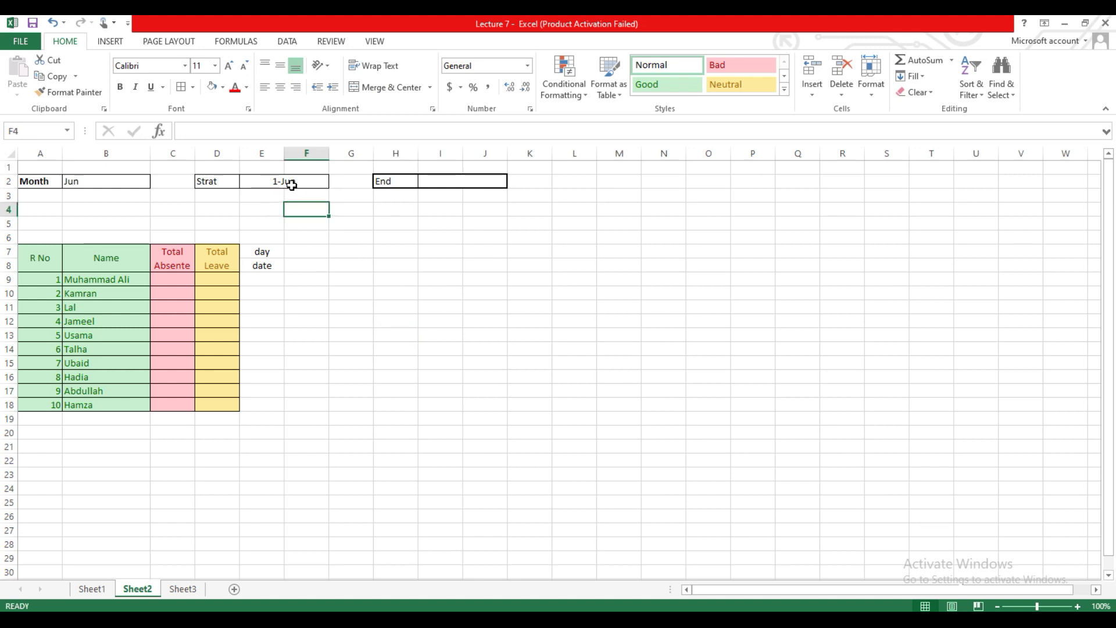
click(119, 185)
click(157, 181)
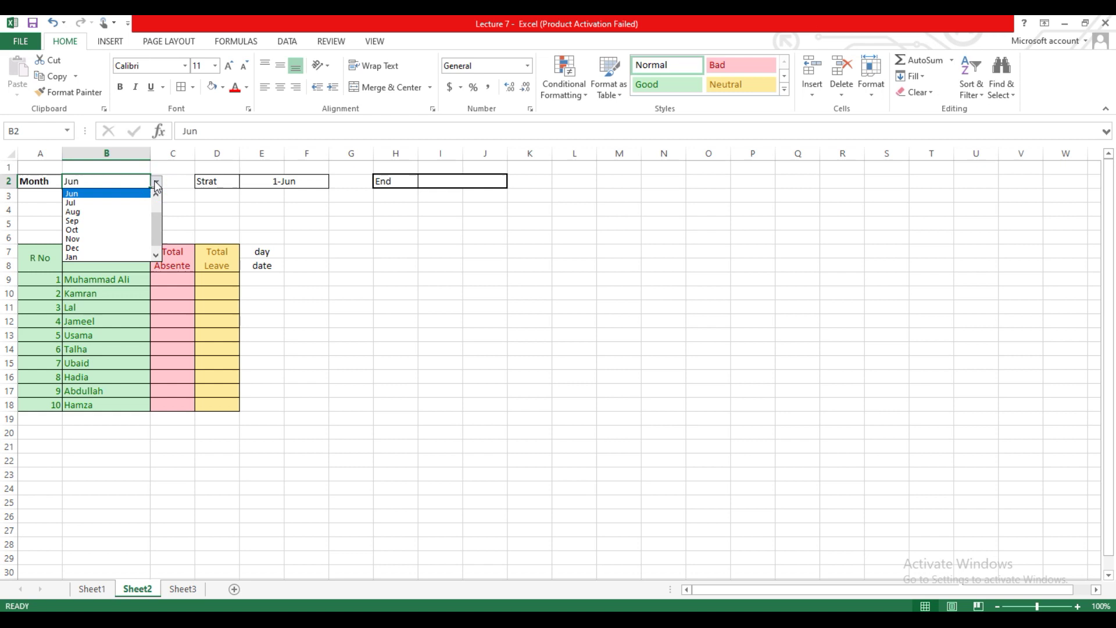
click(98, 230)
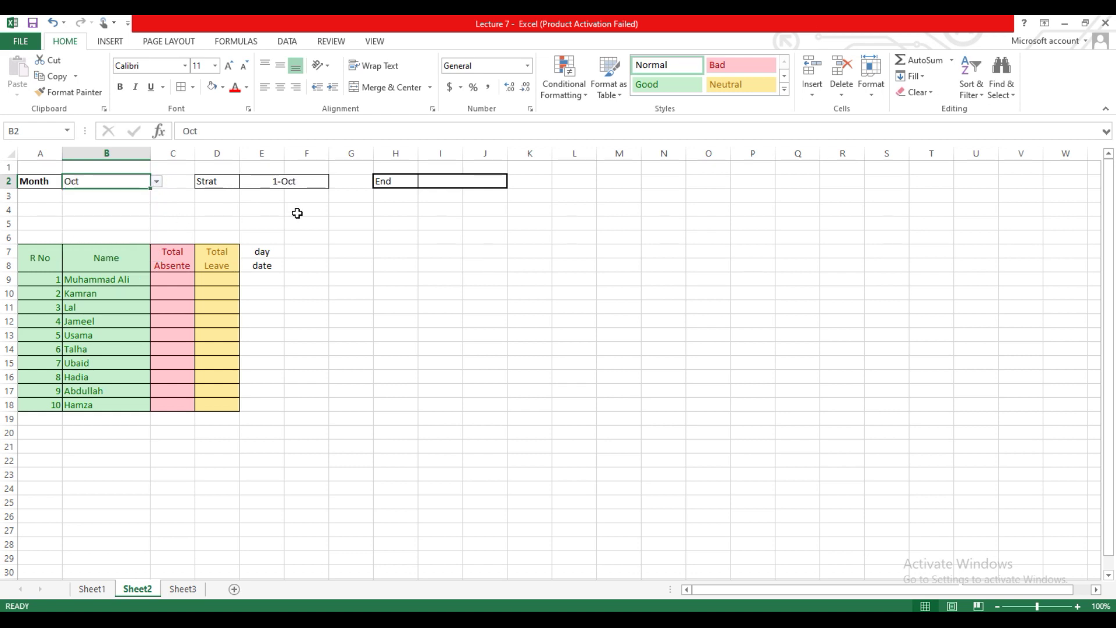
click(157, 182)
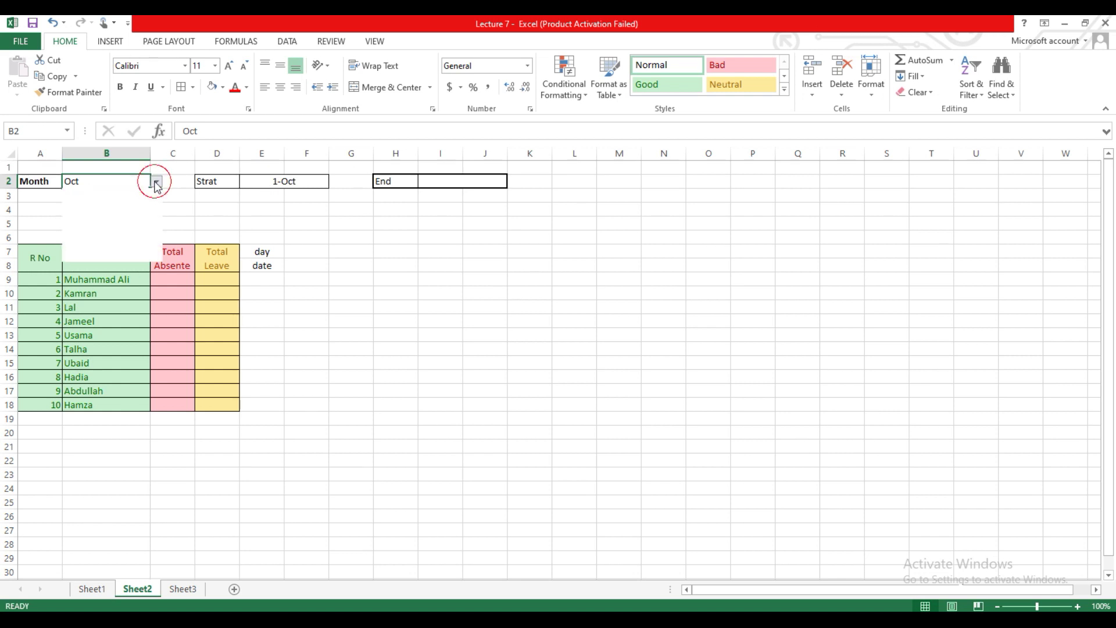
click(103, 256)
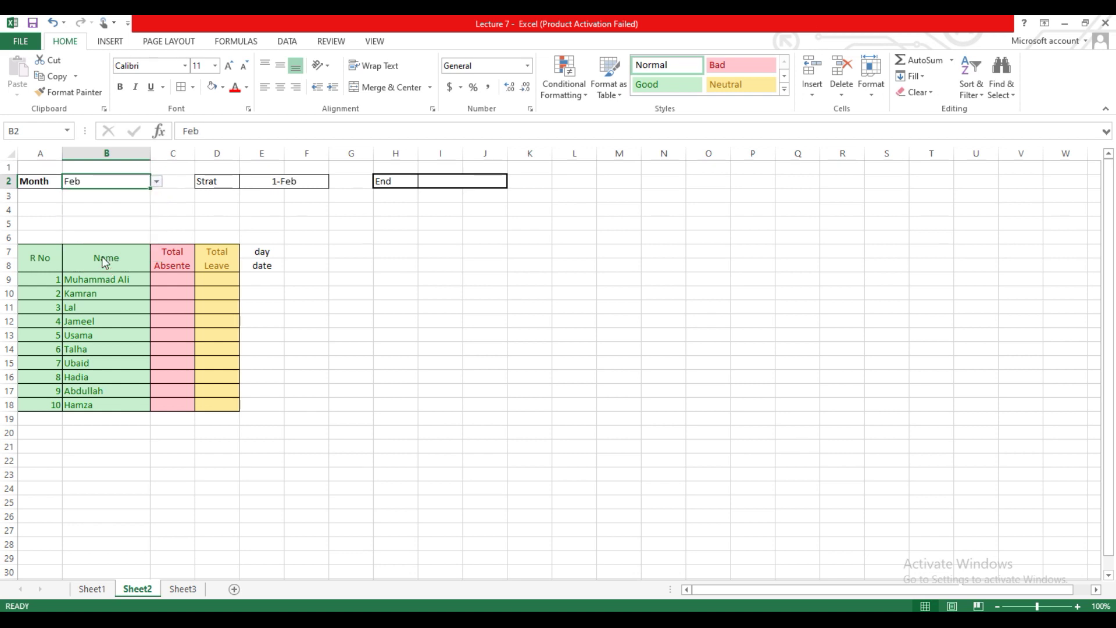
click(157, 183)
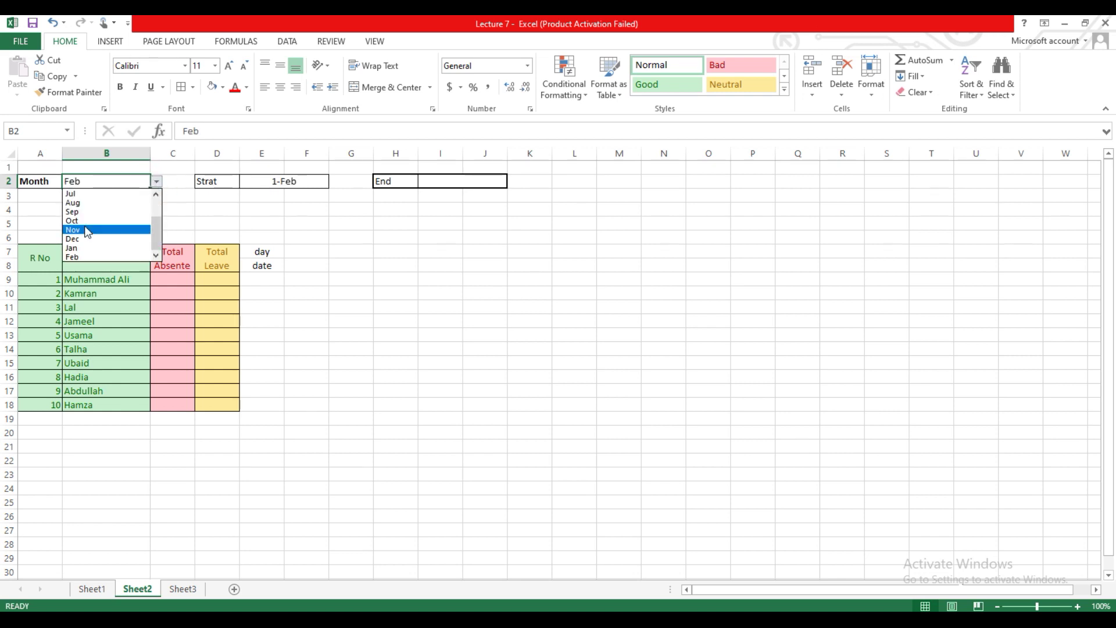
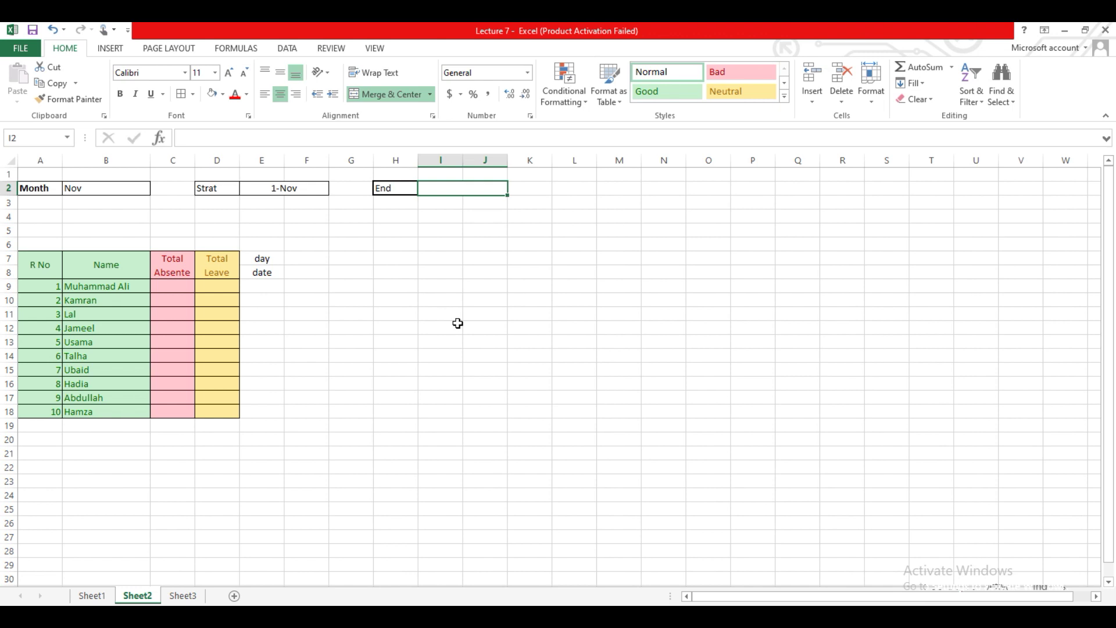
- Enter the formula =EOMONTH(E2,0) in end date cell I2
text(=)
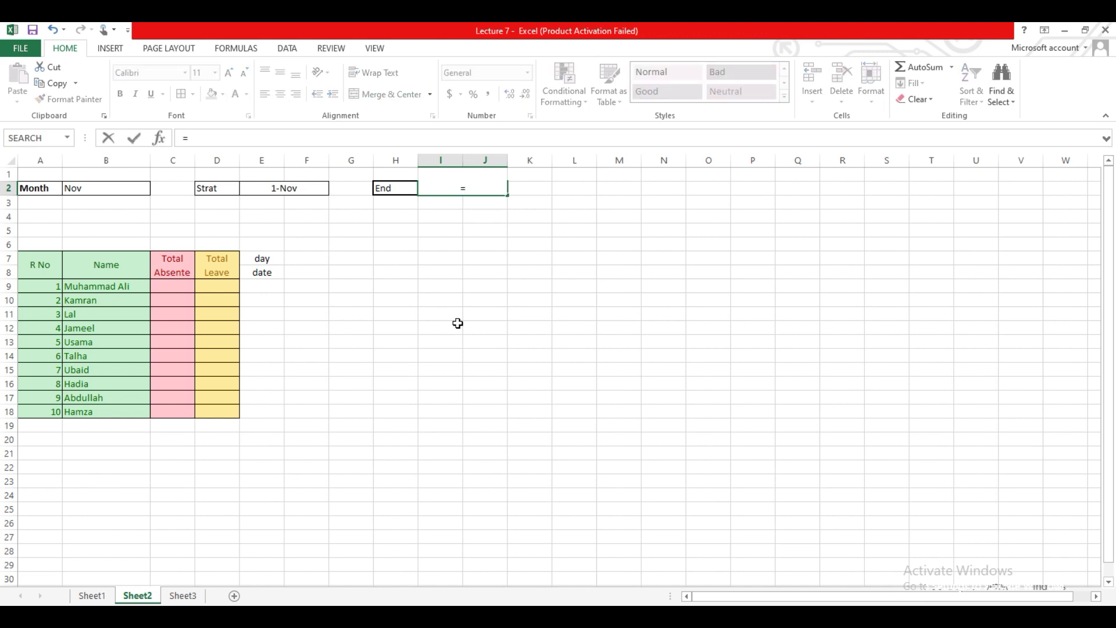
text(eo)
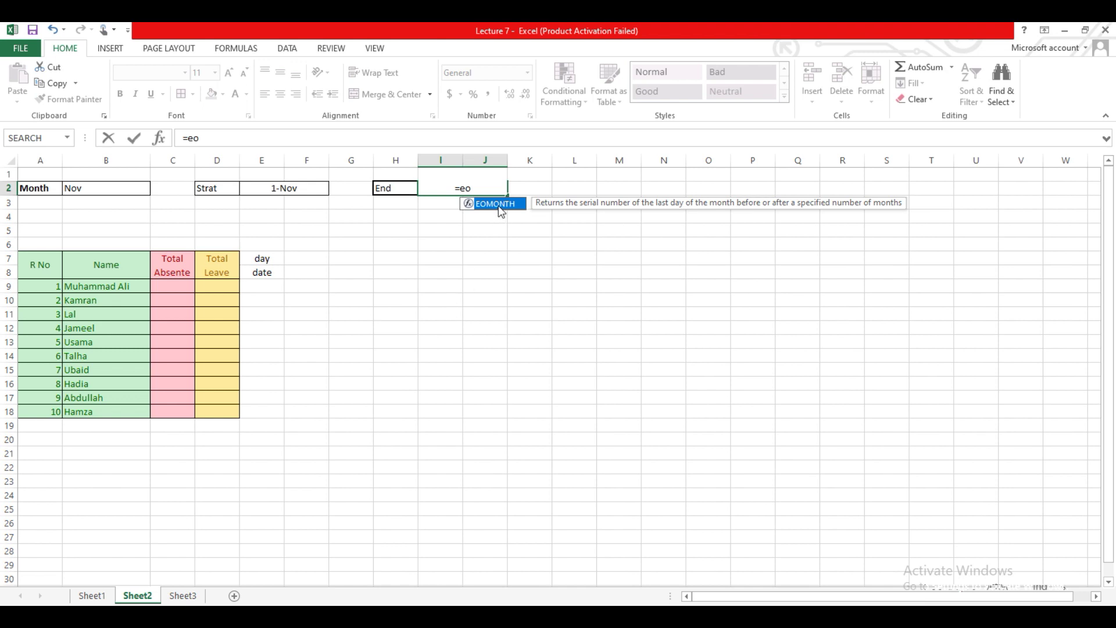
double_click(499, 209)
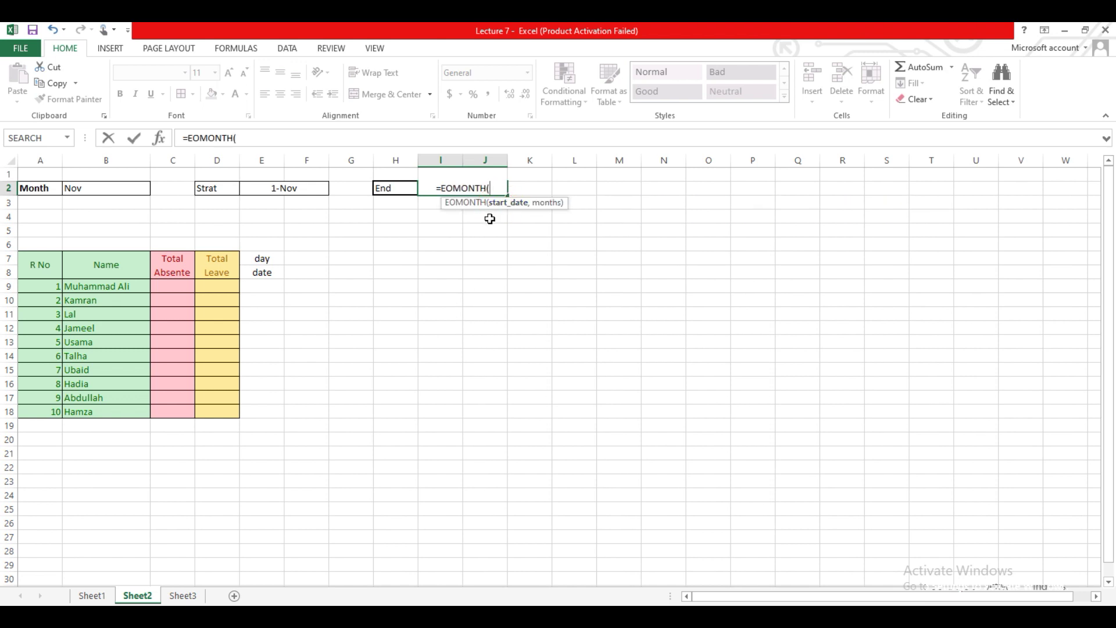
click(287, 188)
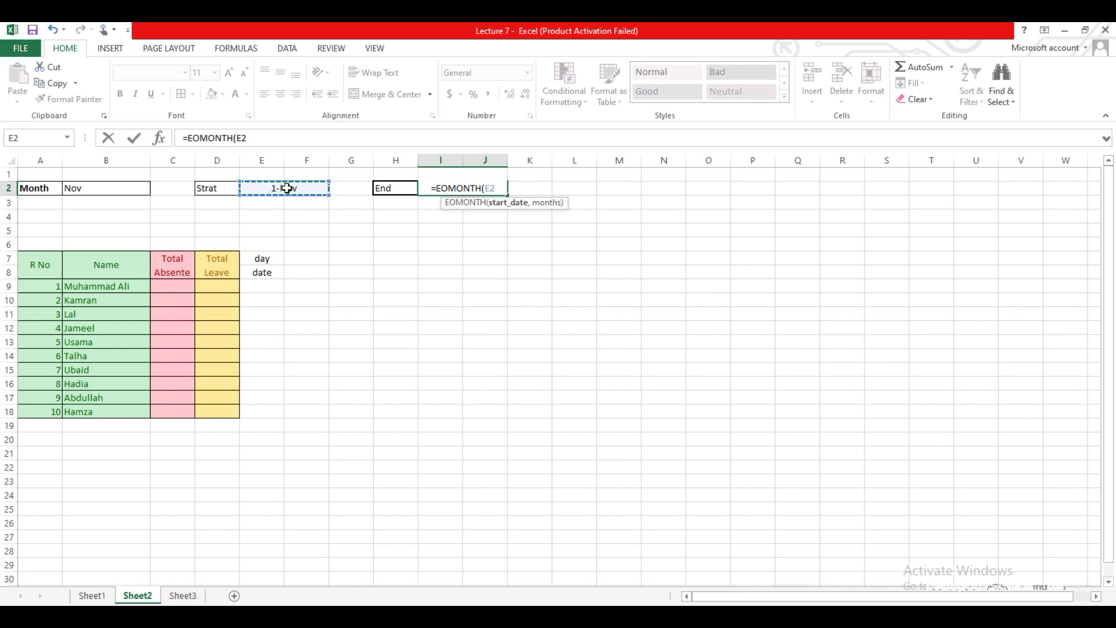
text(,)
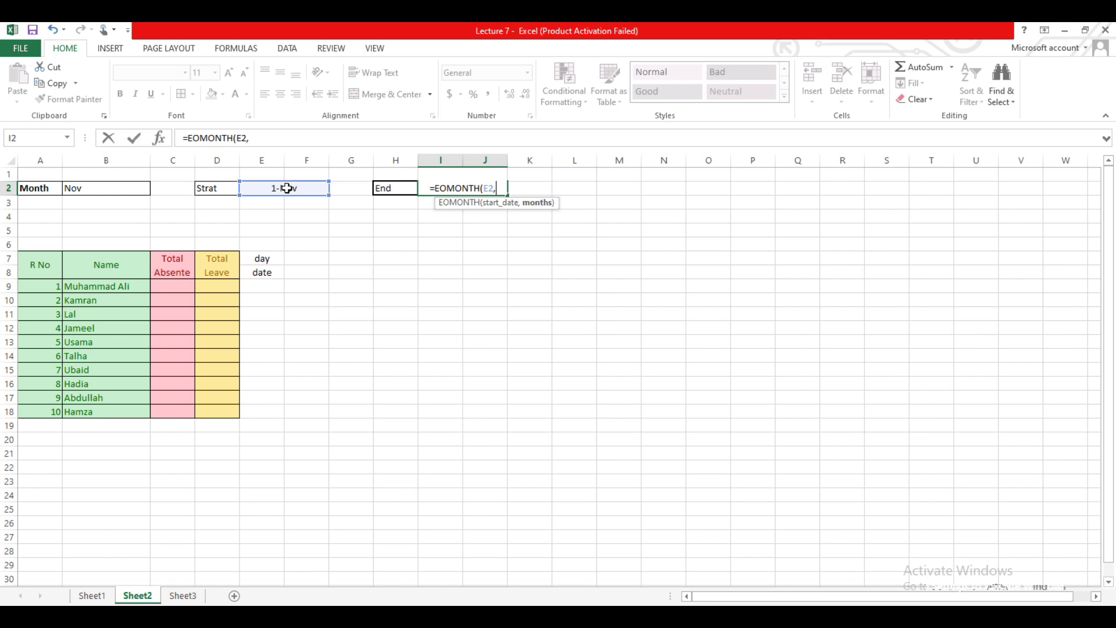
text(0)
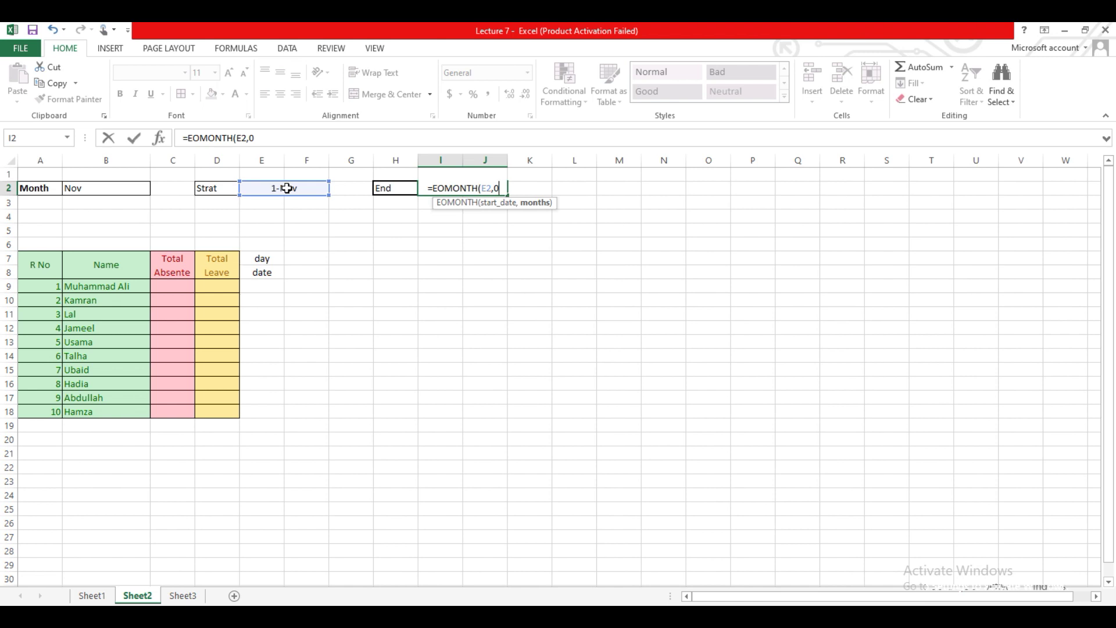
text())
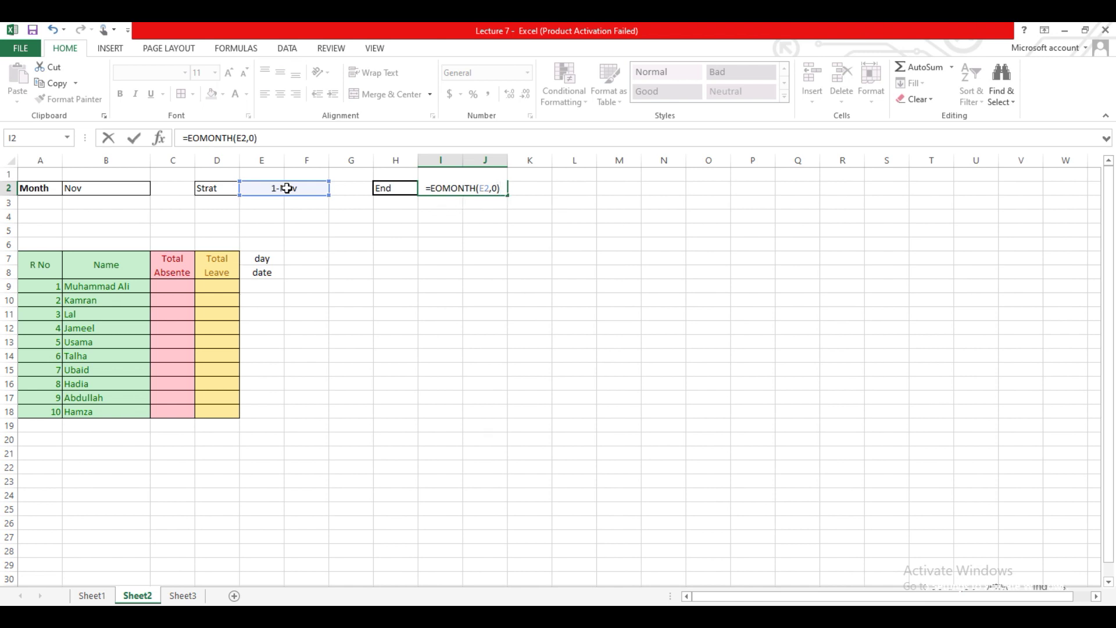
key(Return)
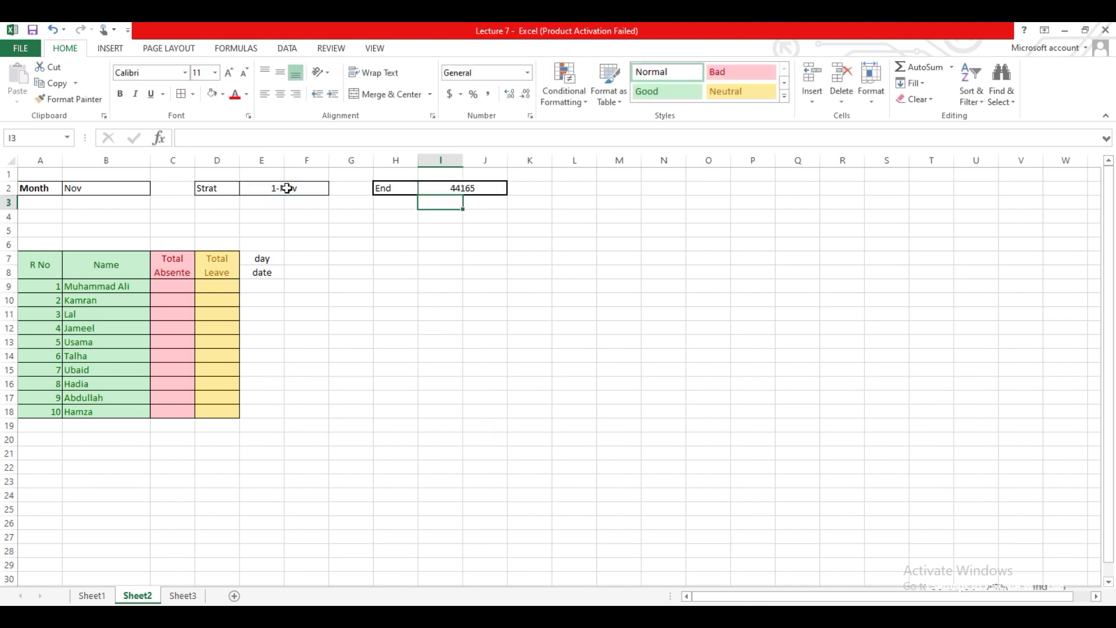
- Format end date cell I2 as a date of the 14-Mar type
click(480, 189)
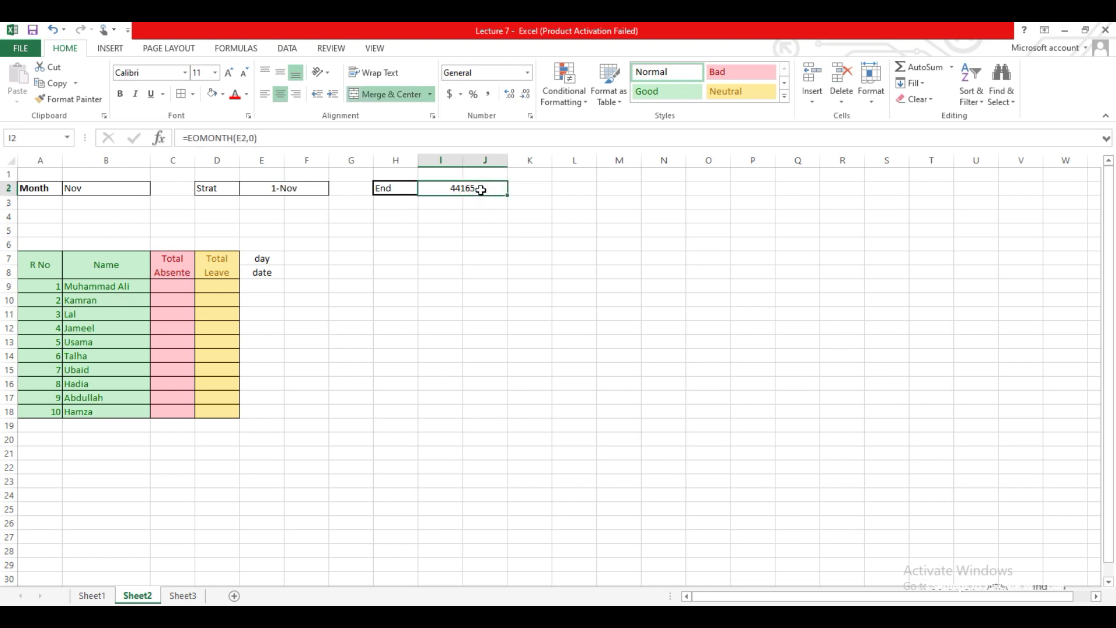
click(528, 73)
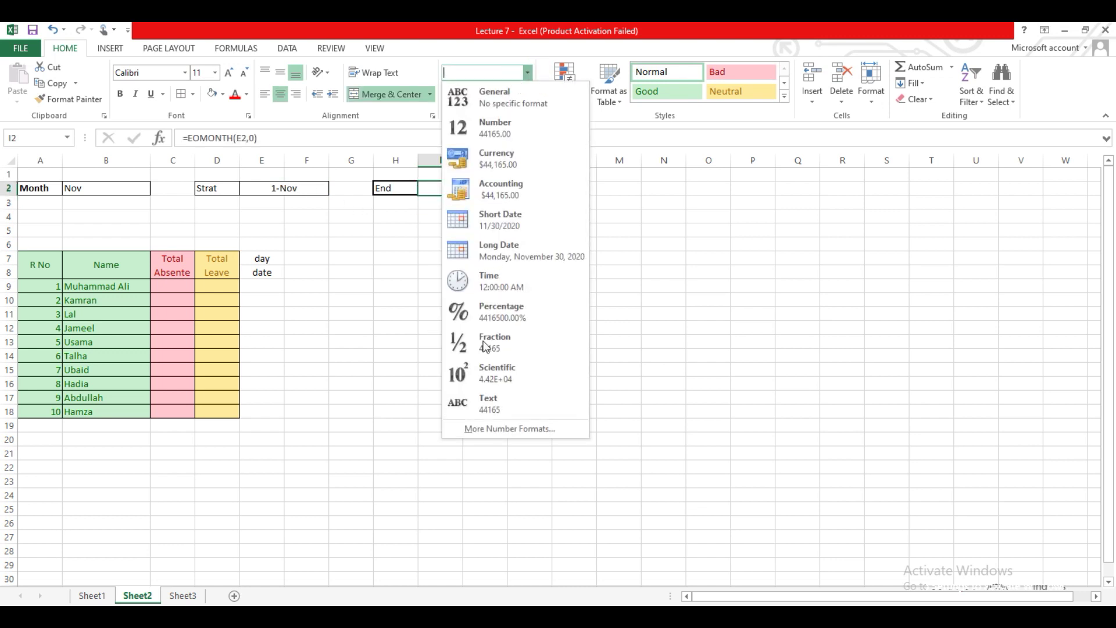
click(473, 429)
click(97, 120)
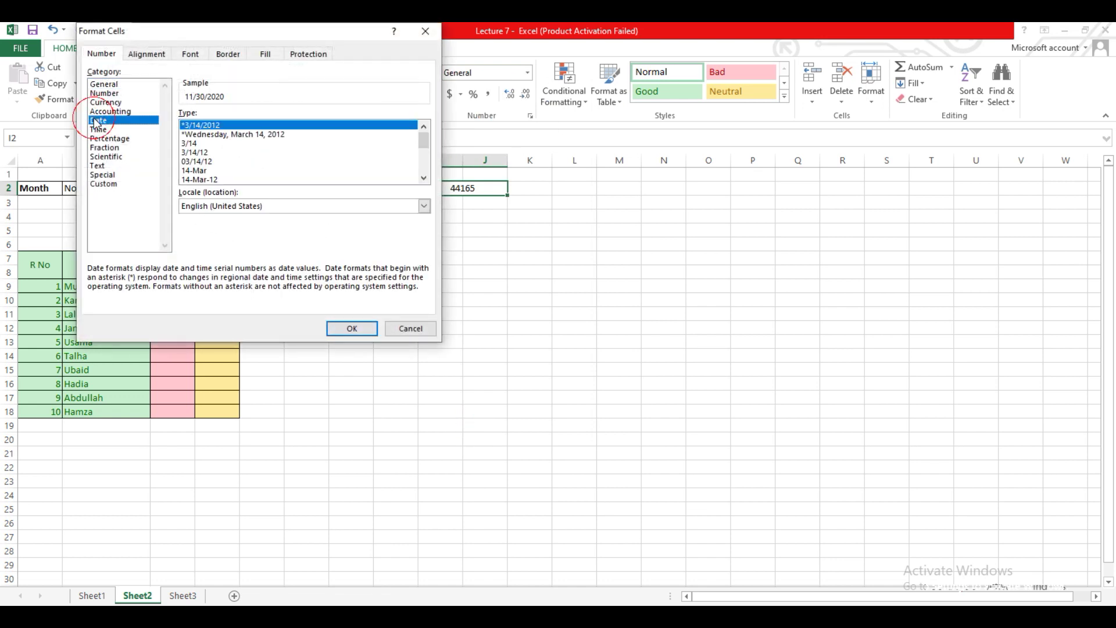
click(198, 170)
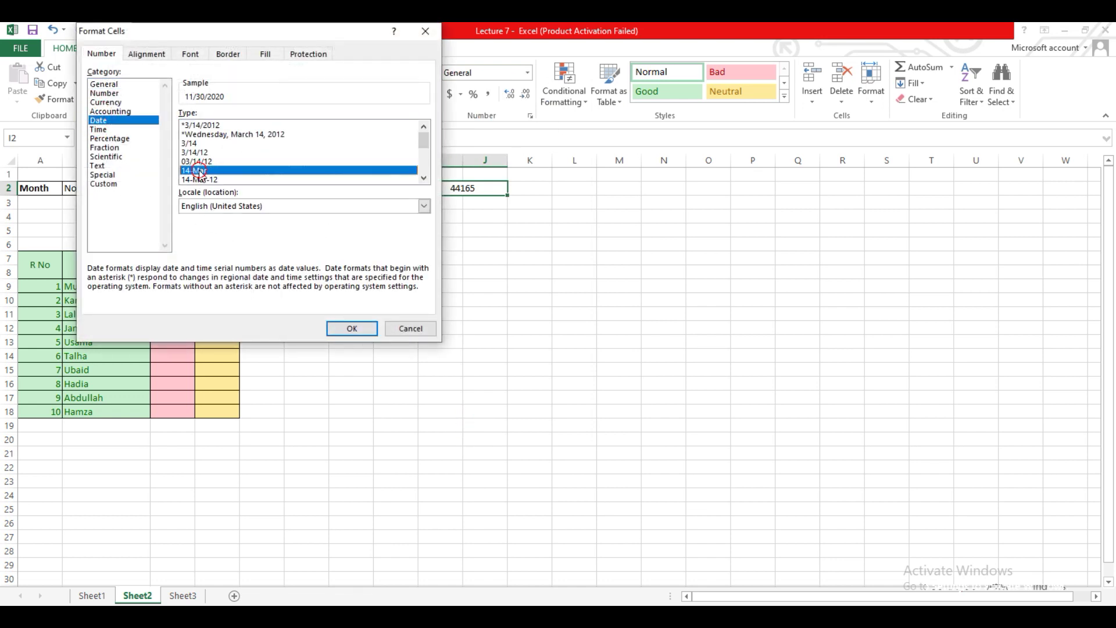
click(346, 329)
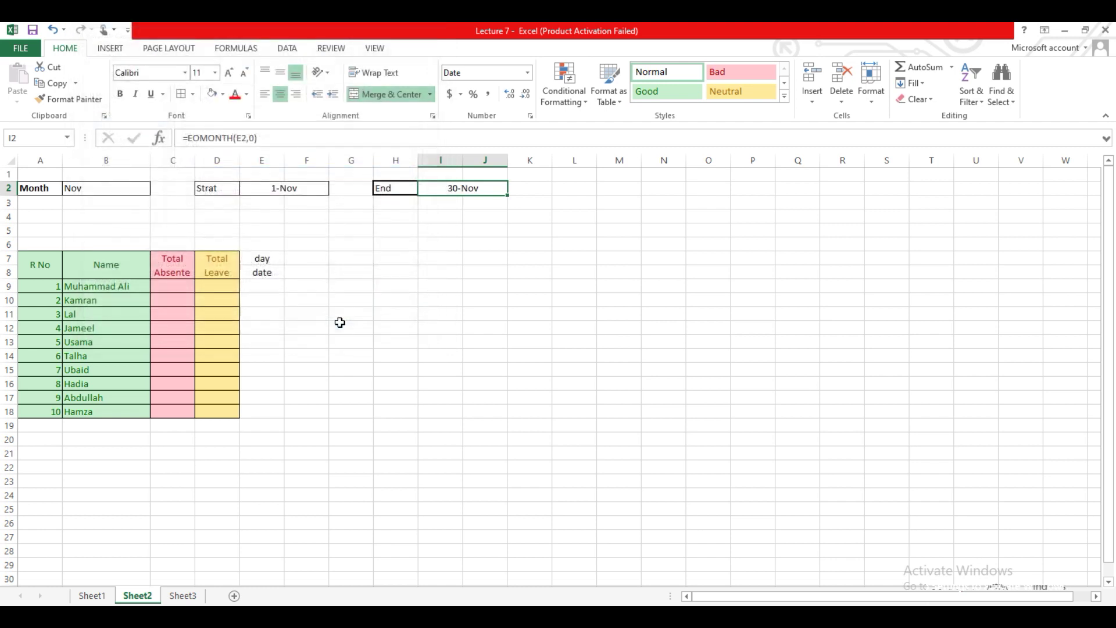
click(474, 355)
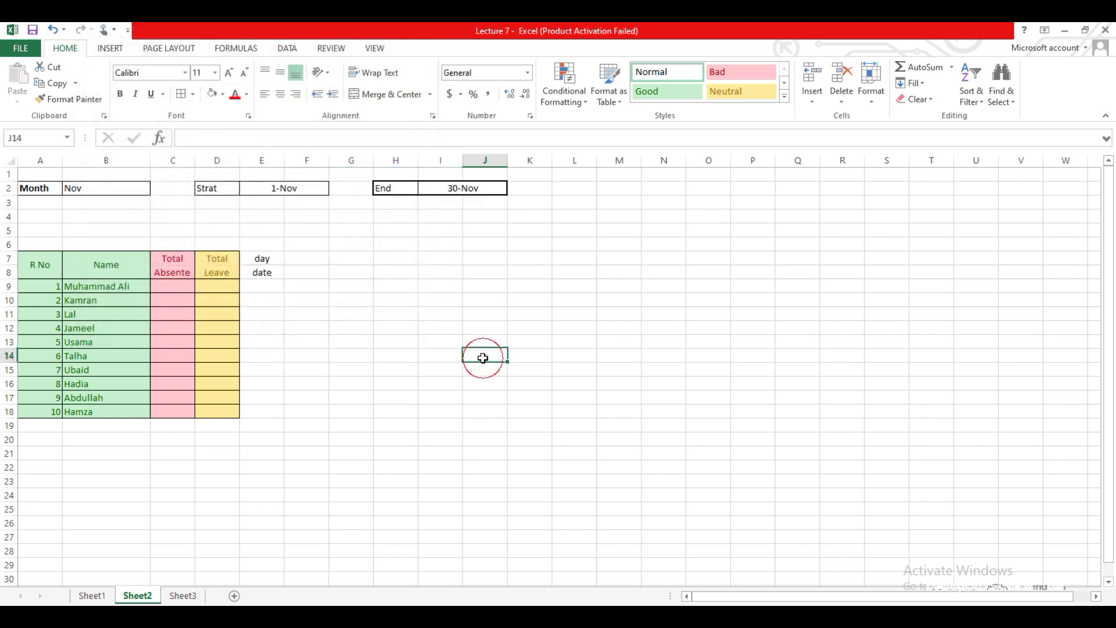
- Try Jul and Feb in the B2 month list to test the end date
click(132, 189)
click(156, 189)
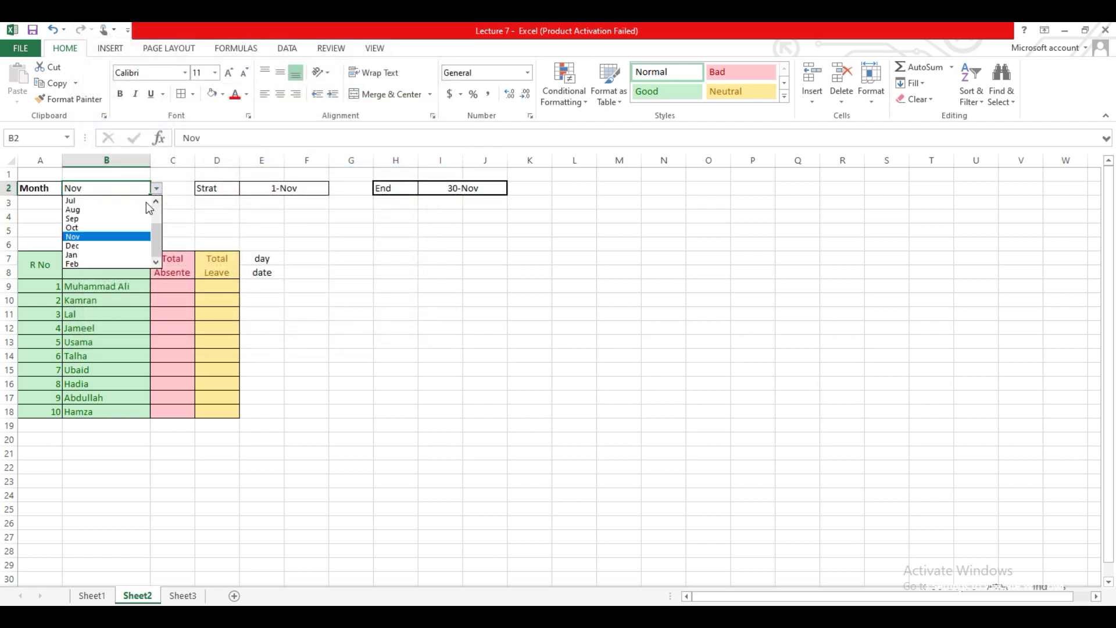
click(97, 203)
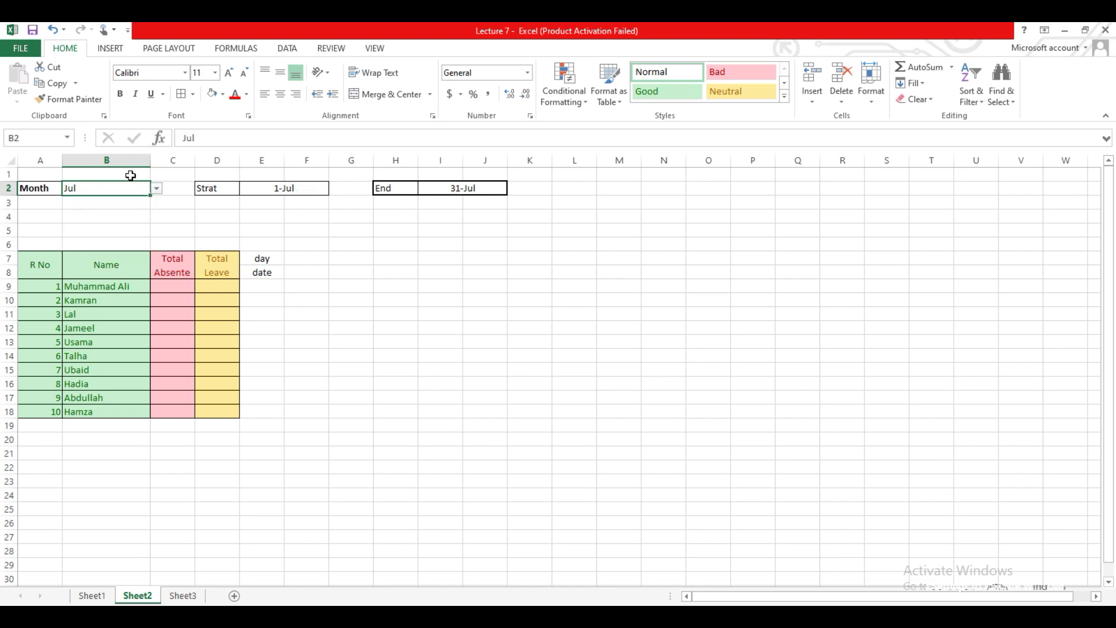
click(156, 189)
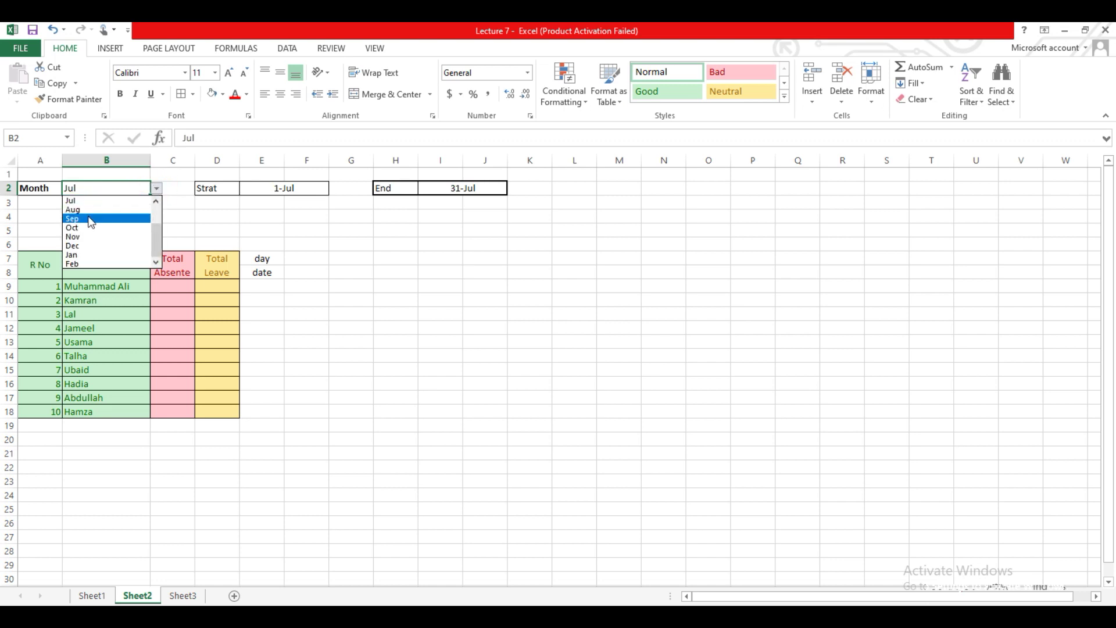
click(85, 264)
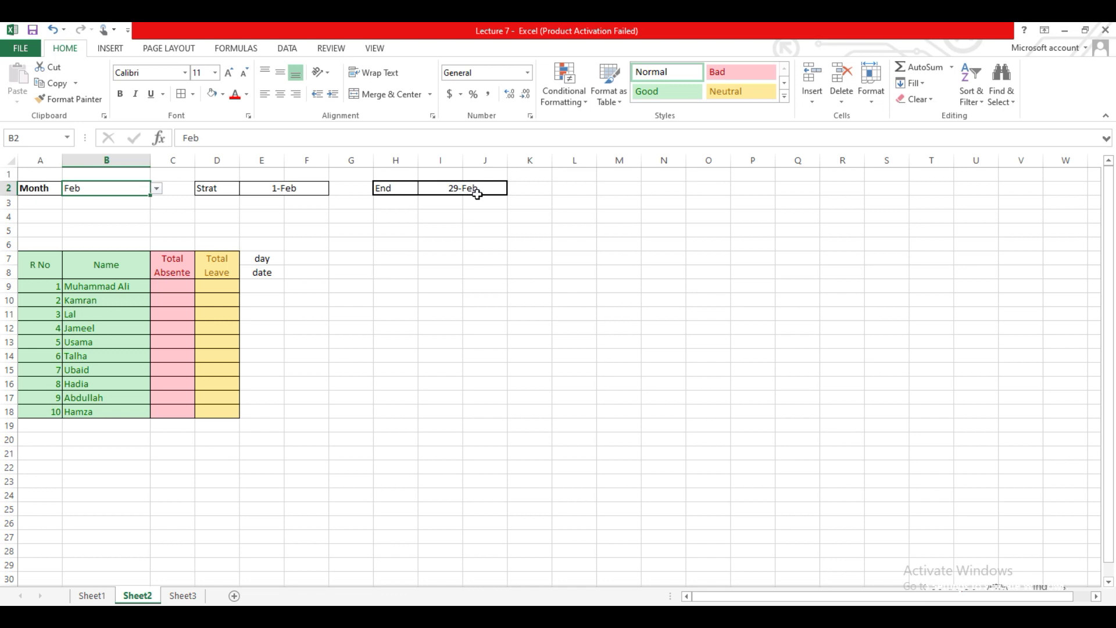
click(497, 276)
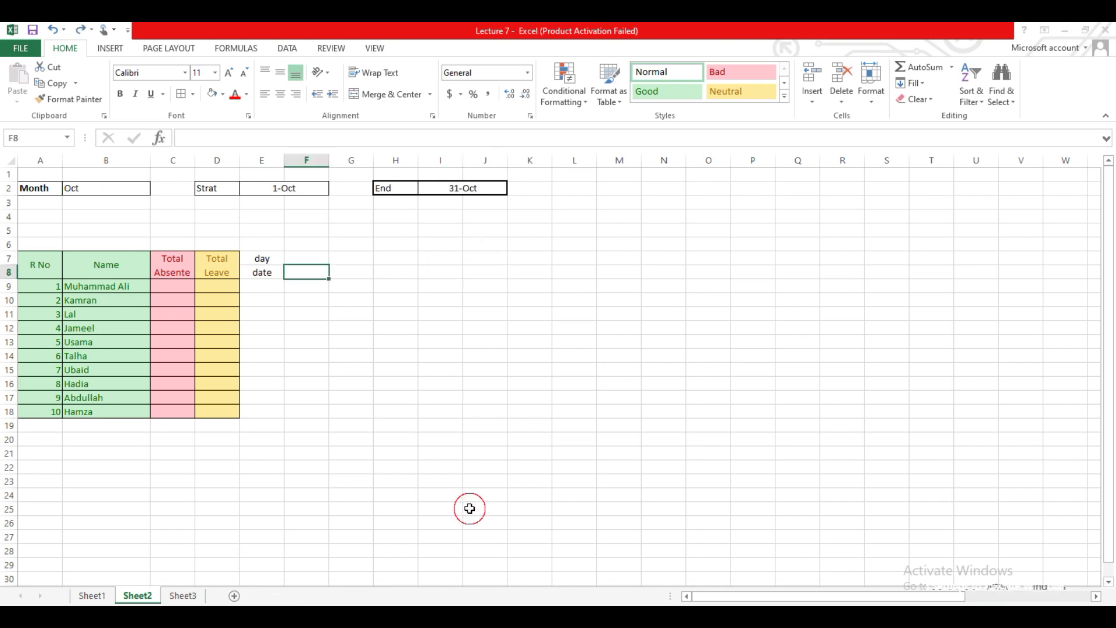
- Link the first date cell F8 to the start date with the formula =E2
click(335, 344)
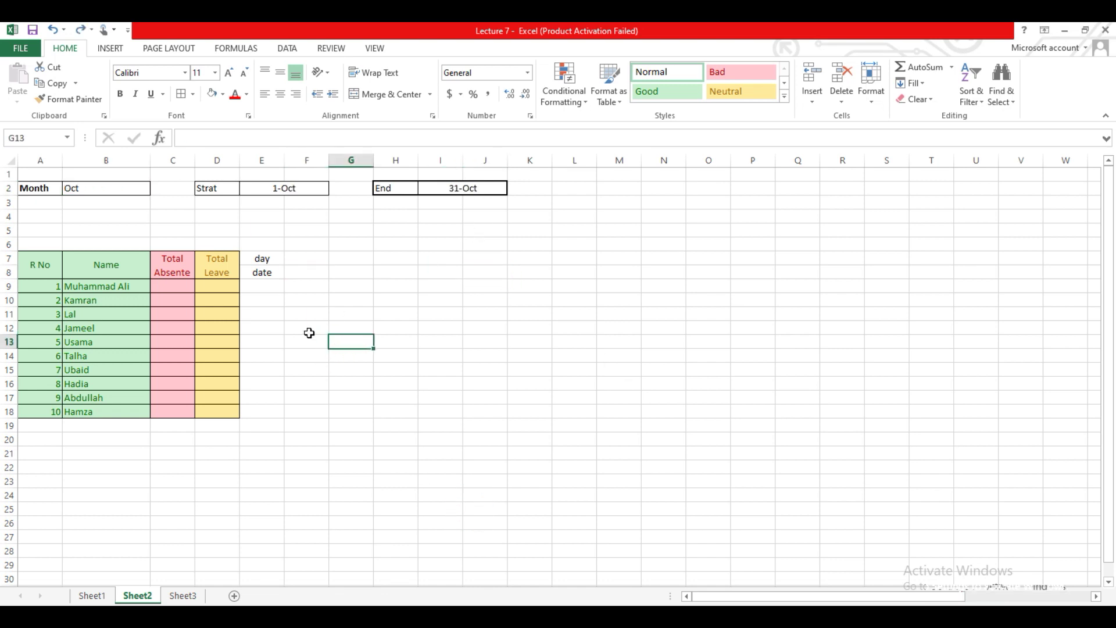
click(318, 271)
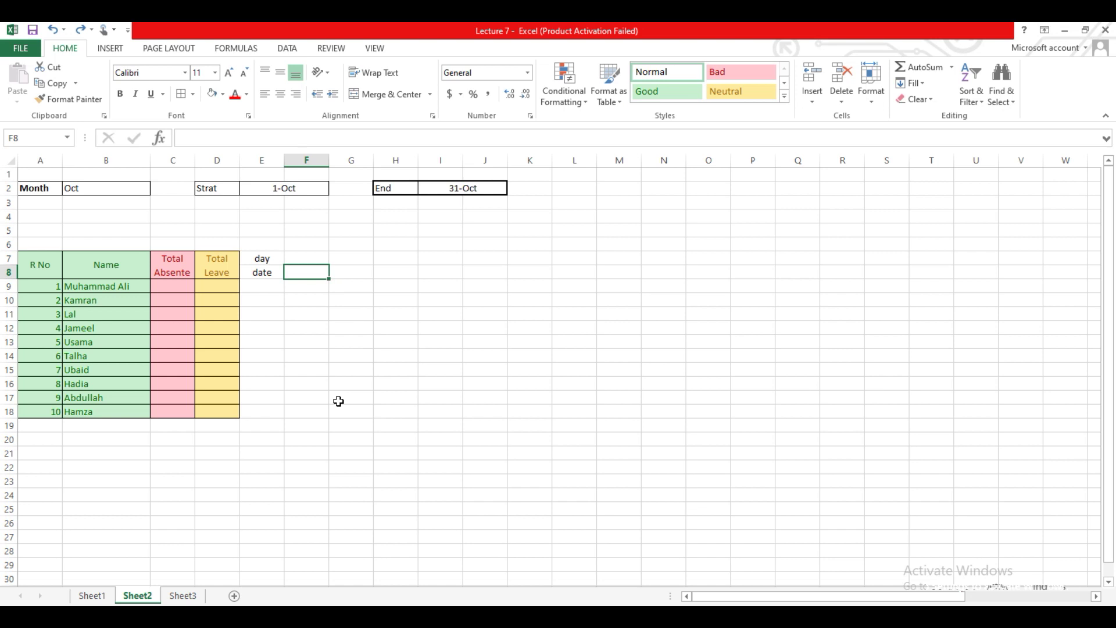
text(=)
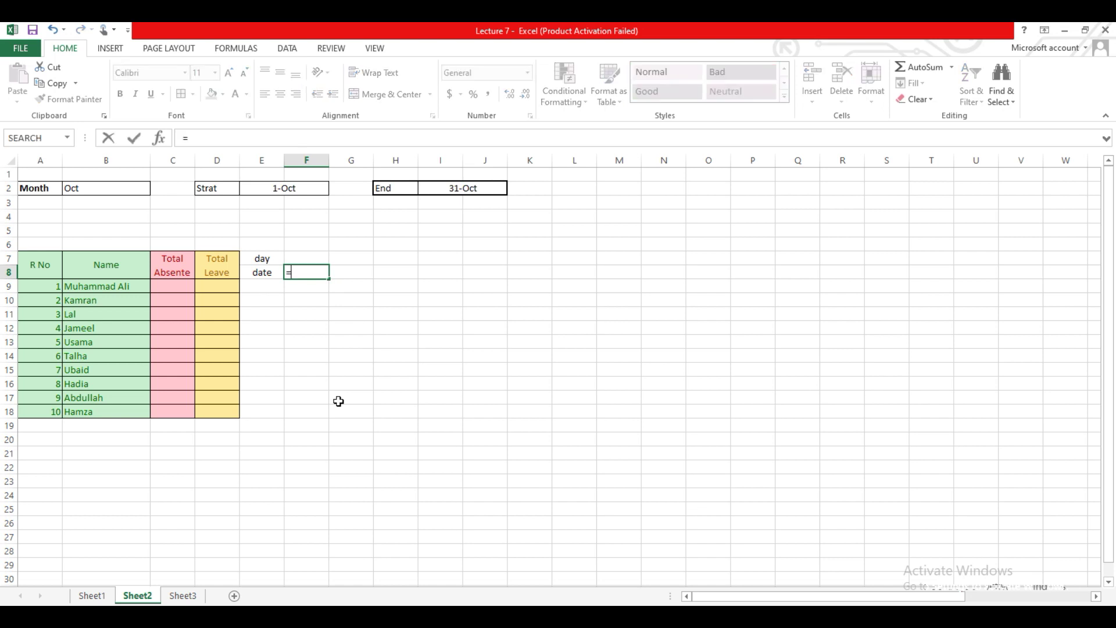
click(294, 190)
key(Return)
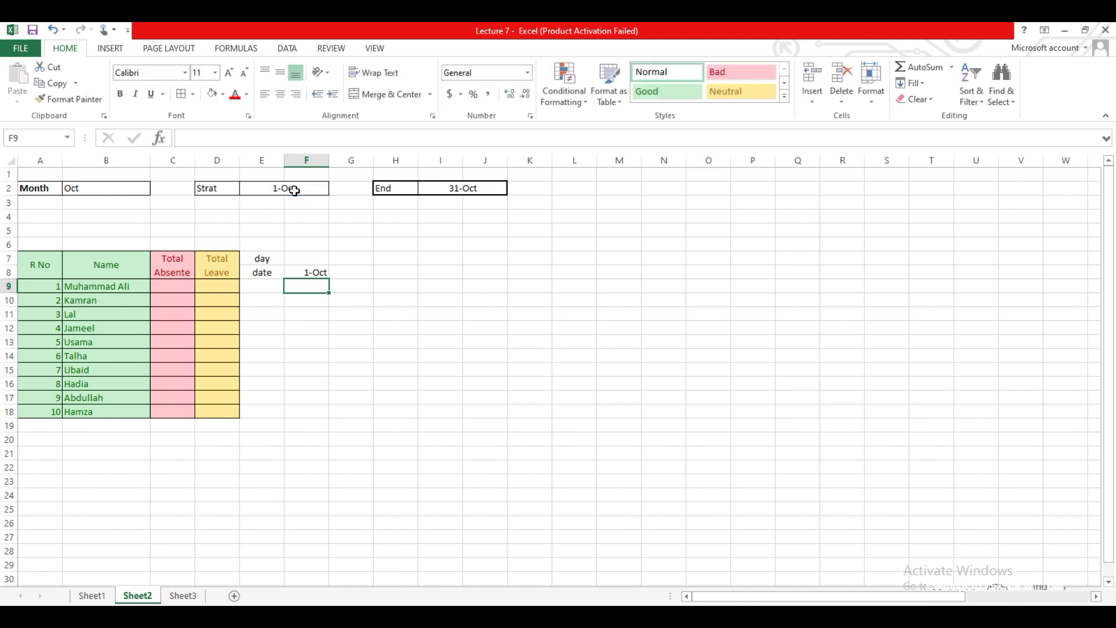
- Enter the formula =IF(F8<$I$2,F8+1,"") in G8 for the next date of the month
click(360, 273)
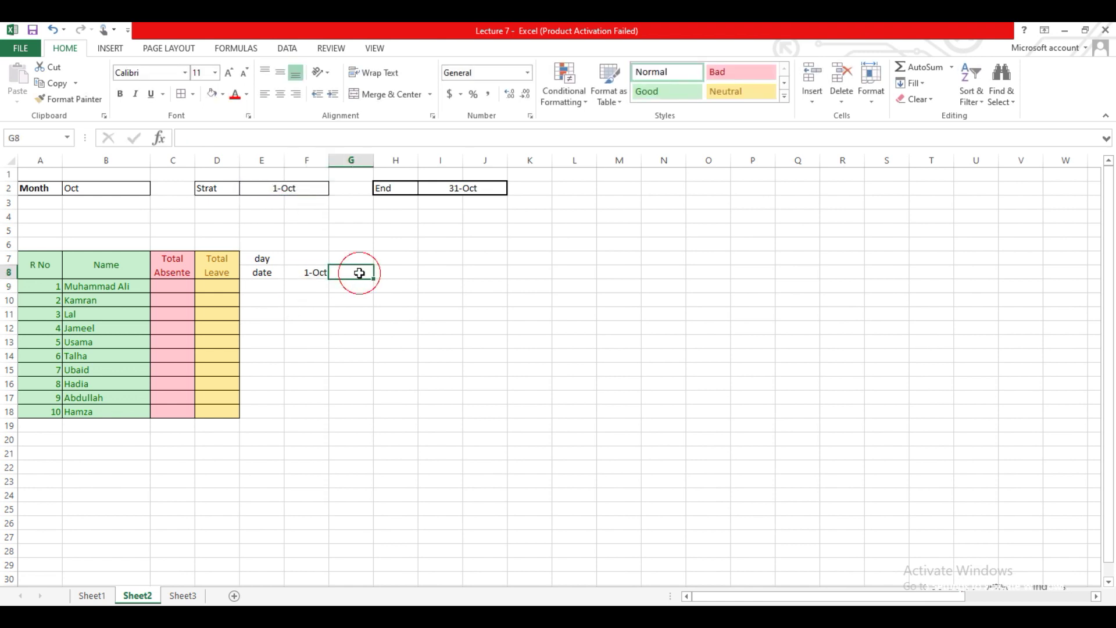
text(=if)
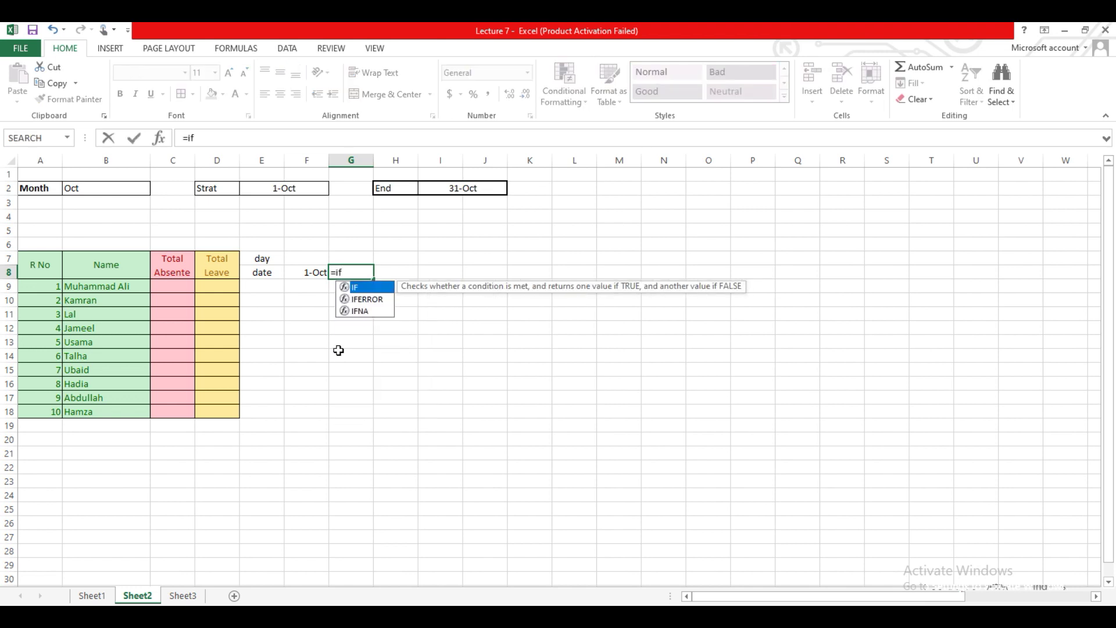
text(()
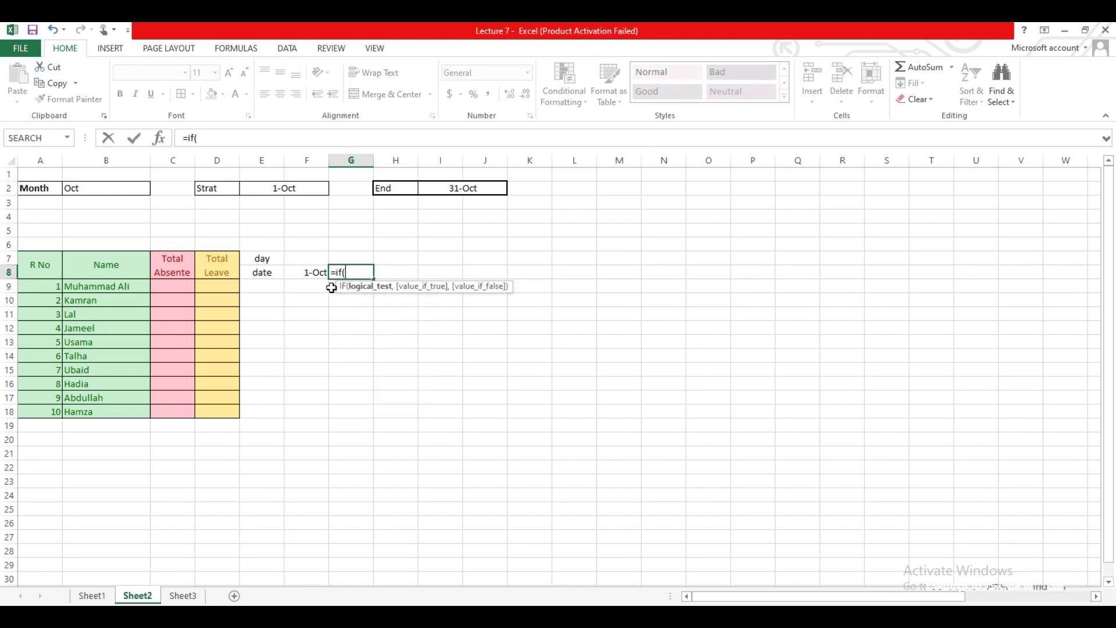
click(308, 271)
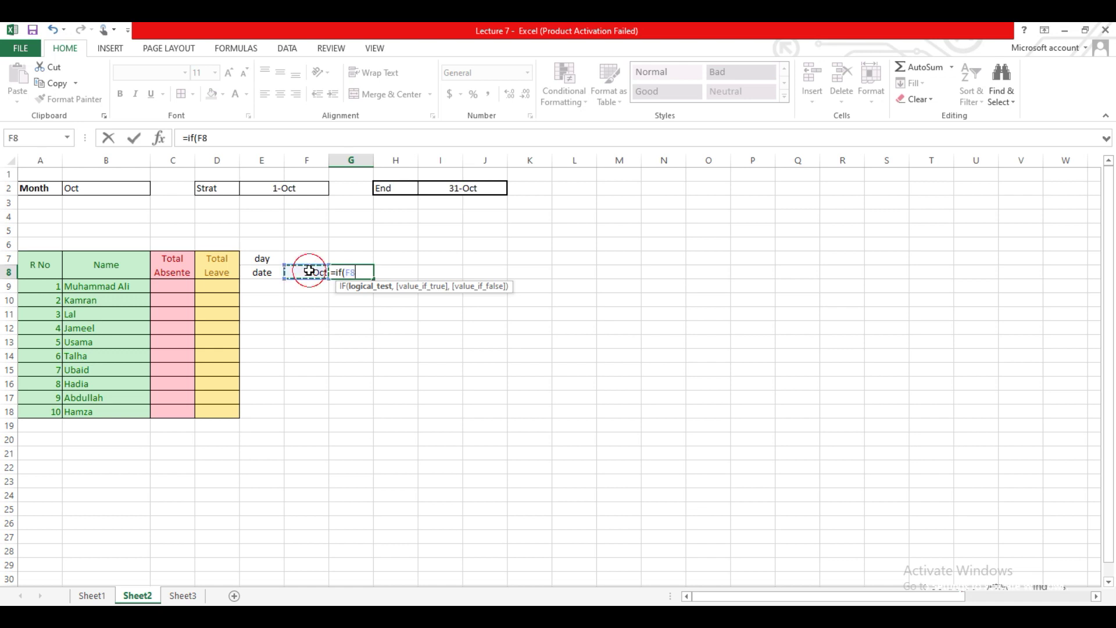
text(<)
click(471, 189)
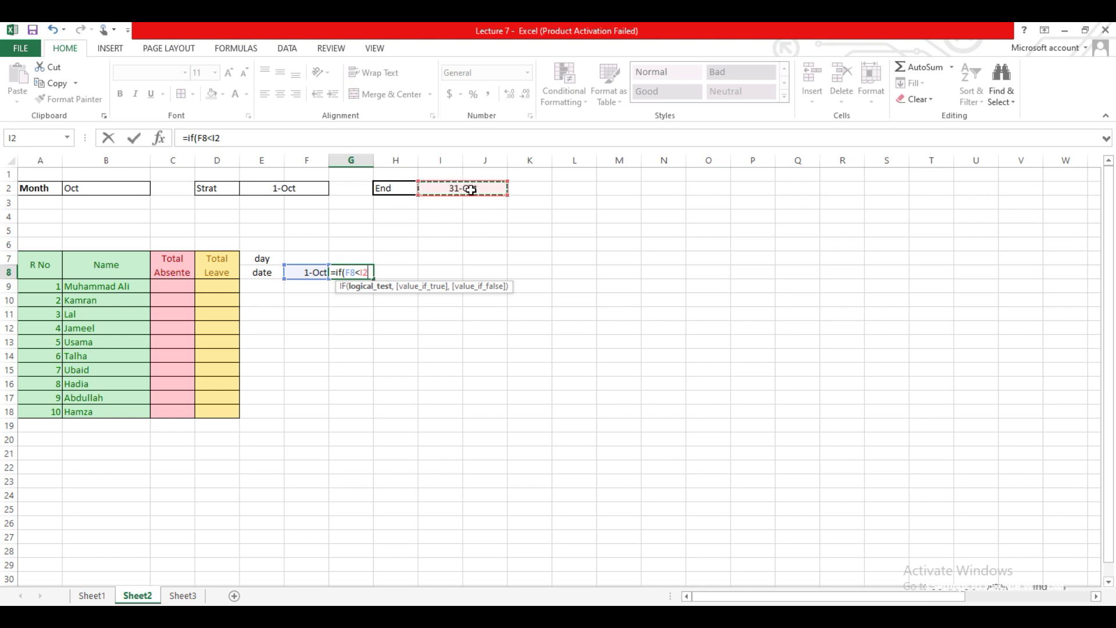
key(F4)
text(,)
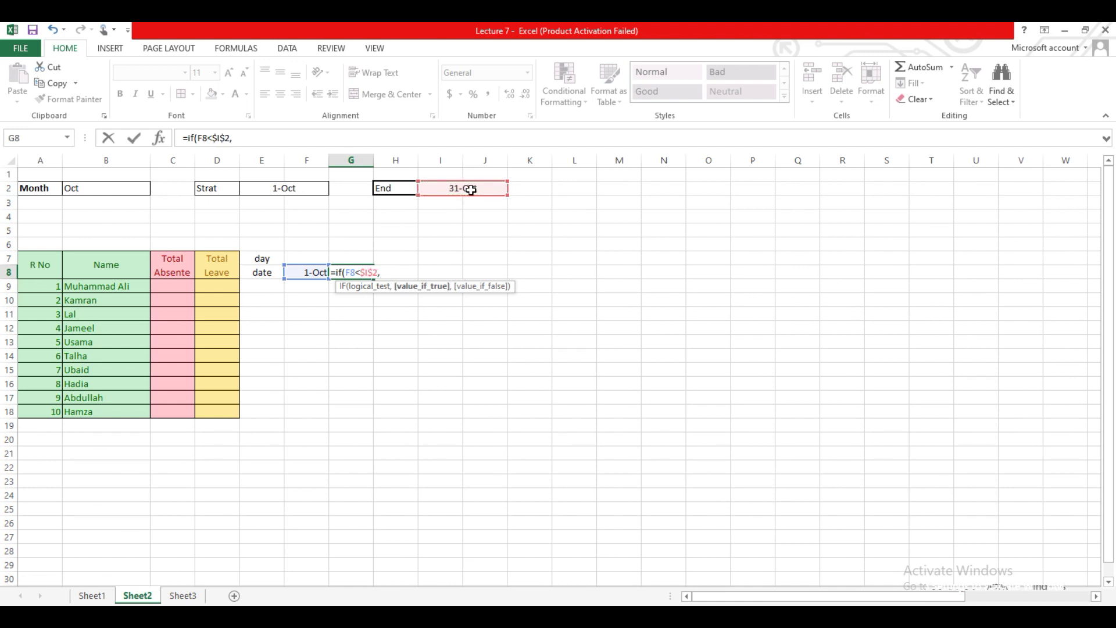
click(298, 273)
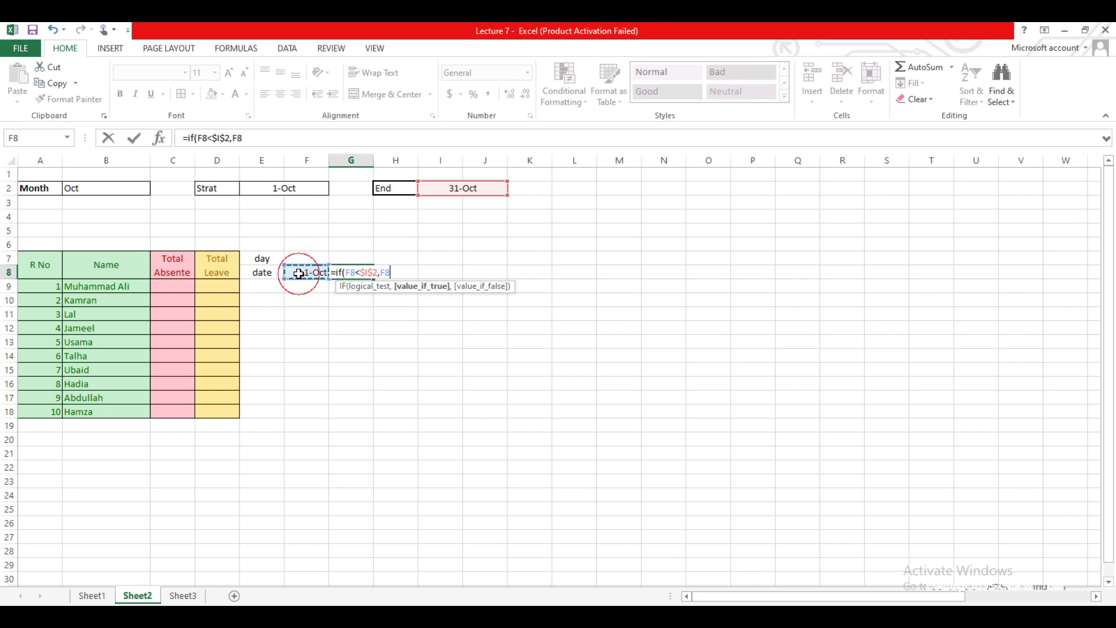
text(+1,)
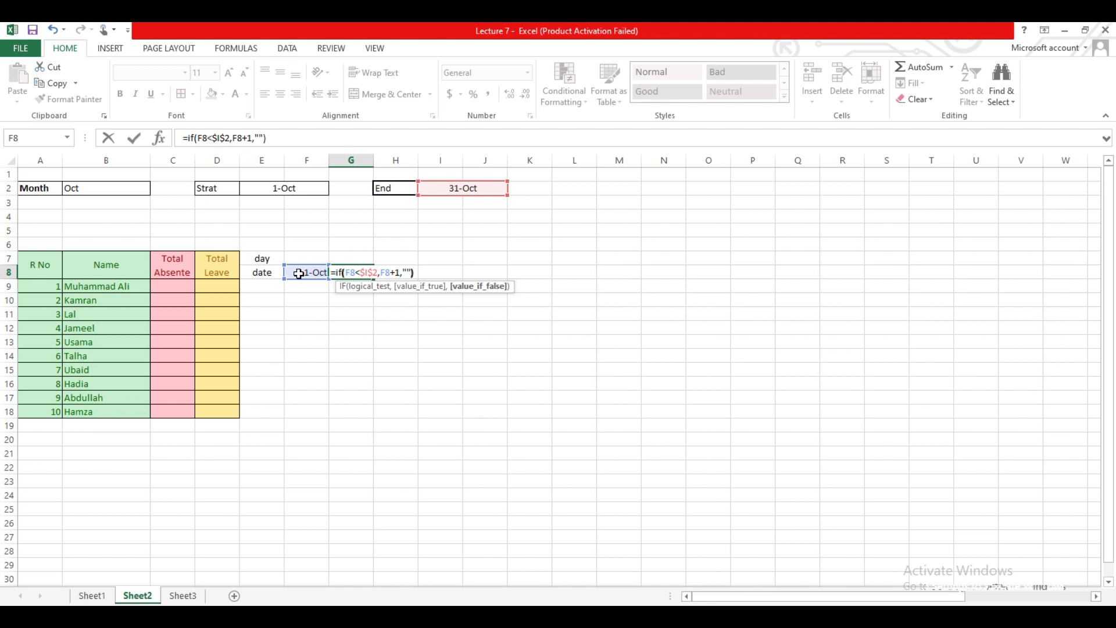
key(Return)
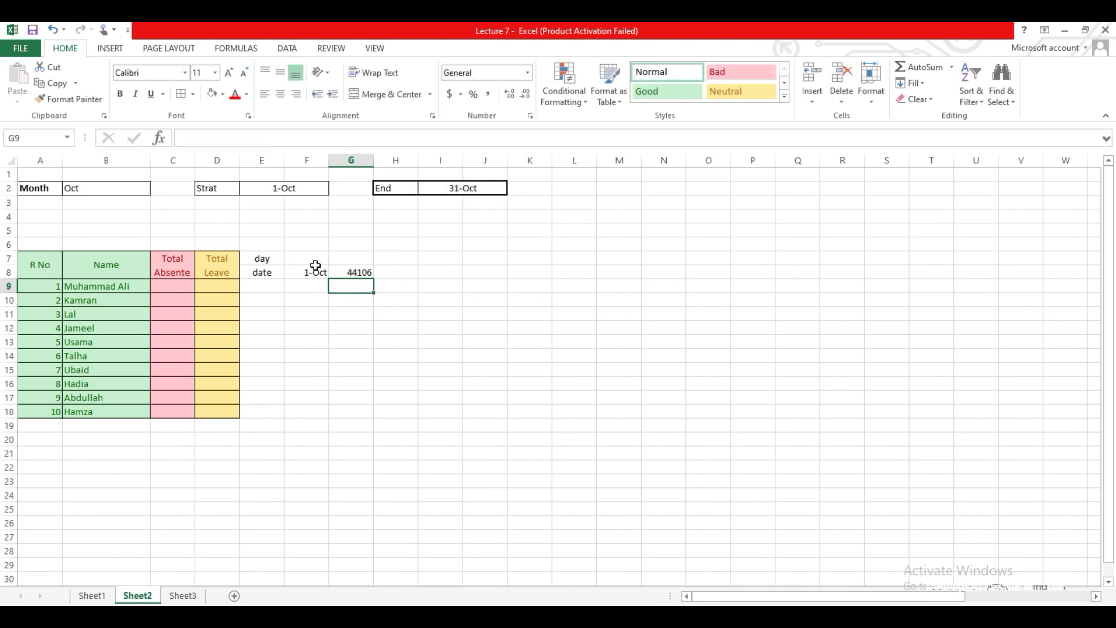
- Copy the date format of F8 to G8 and fill G8's formula across row 8 to column AN
click(313, 272)
click(79, 99)
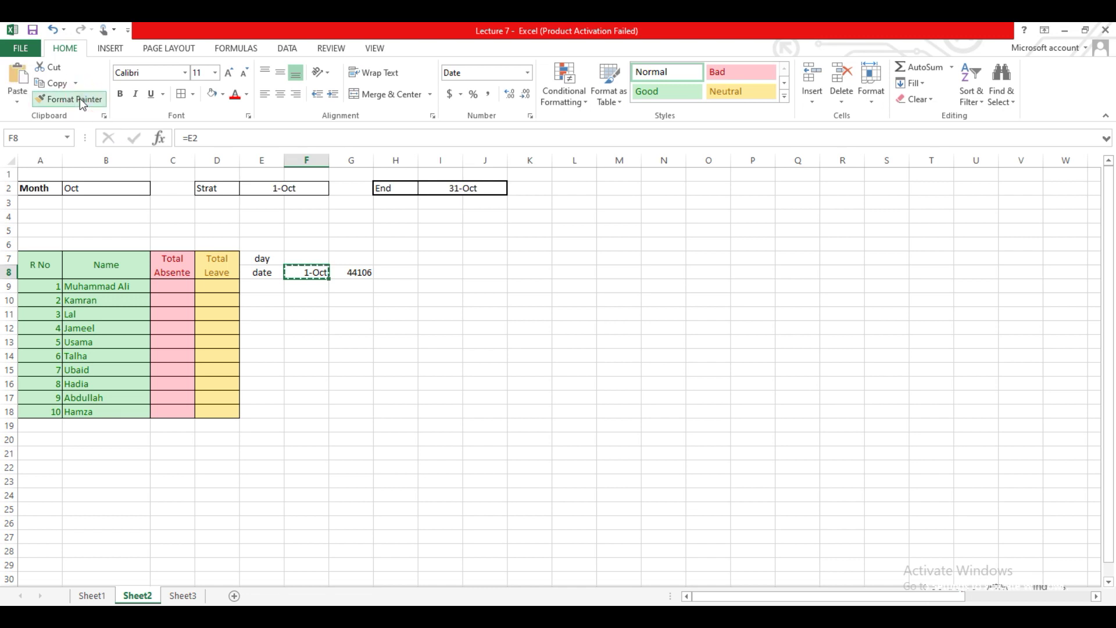
click(351, 272)
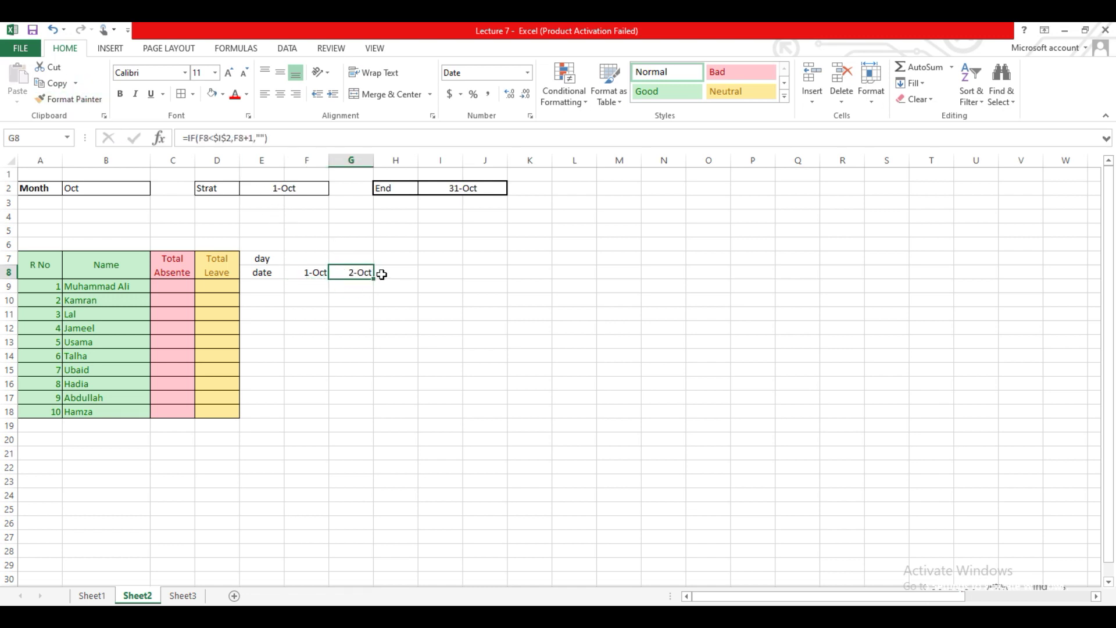
drag(374, 280, 1050, 285)
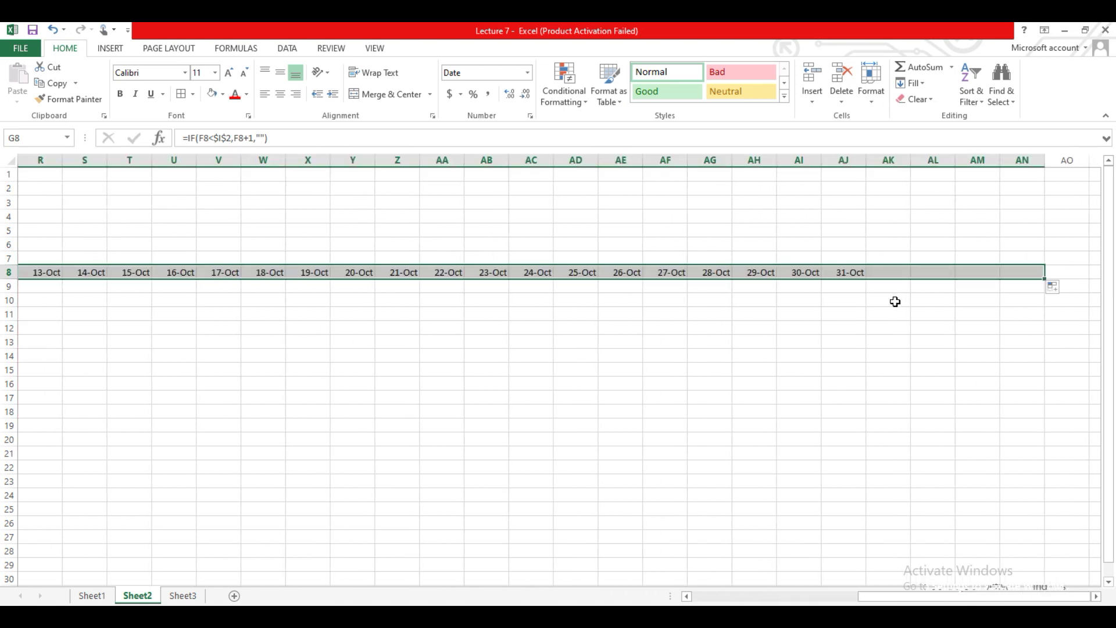
- Check the end of the October date row by selecting cells AK8:AN8
click(891, 311)
drag(897, 274, 1039, 281)
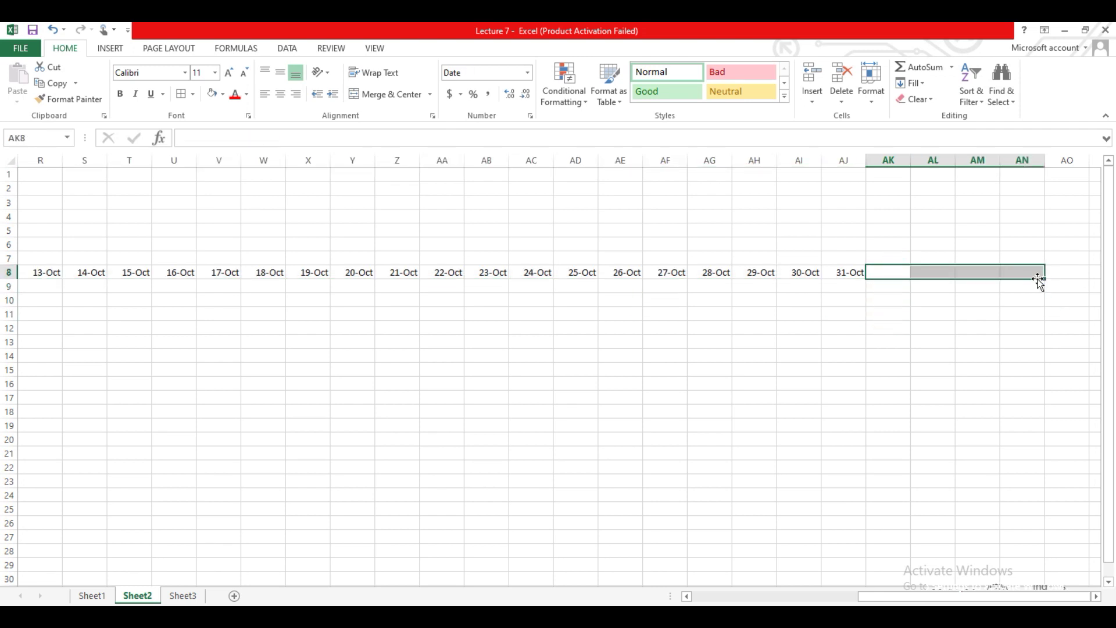
click(836, 355)
drag(887, 597, 641, 598)
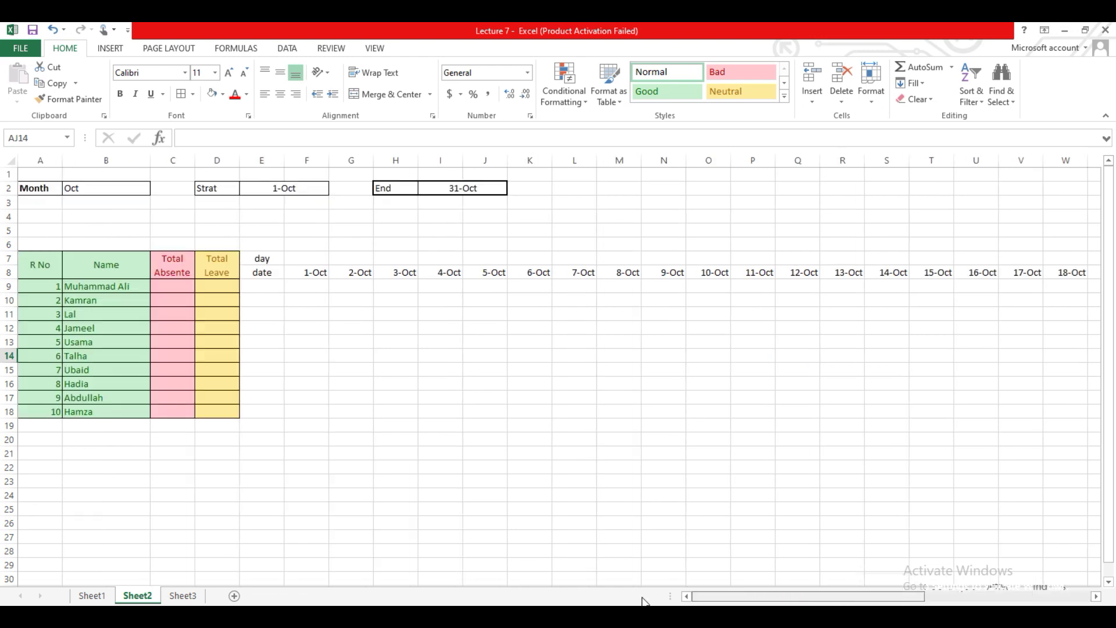
click(367, 387)
- Try Aug and Feb in the B2 month list to test the dates across row 8
click(137, 188)
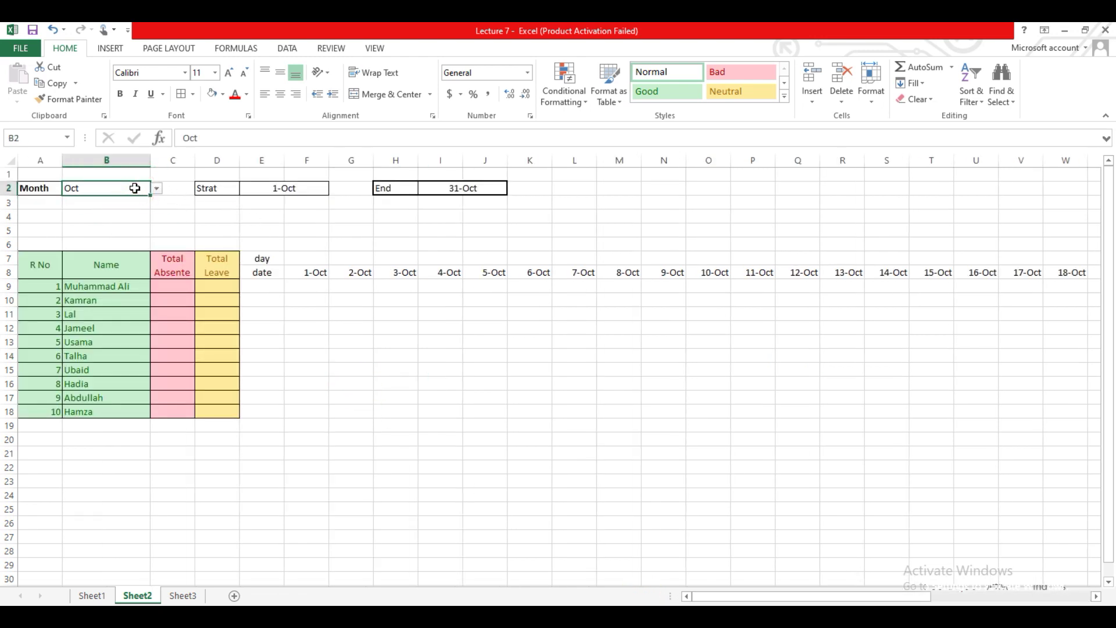
click(155, 188)
click(111, 216)
click(157, 189)
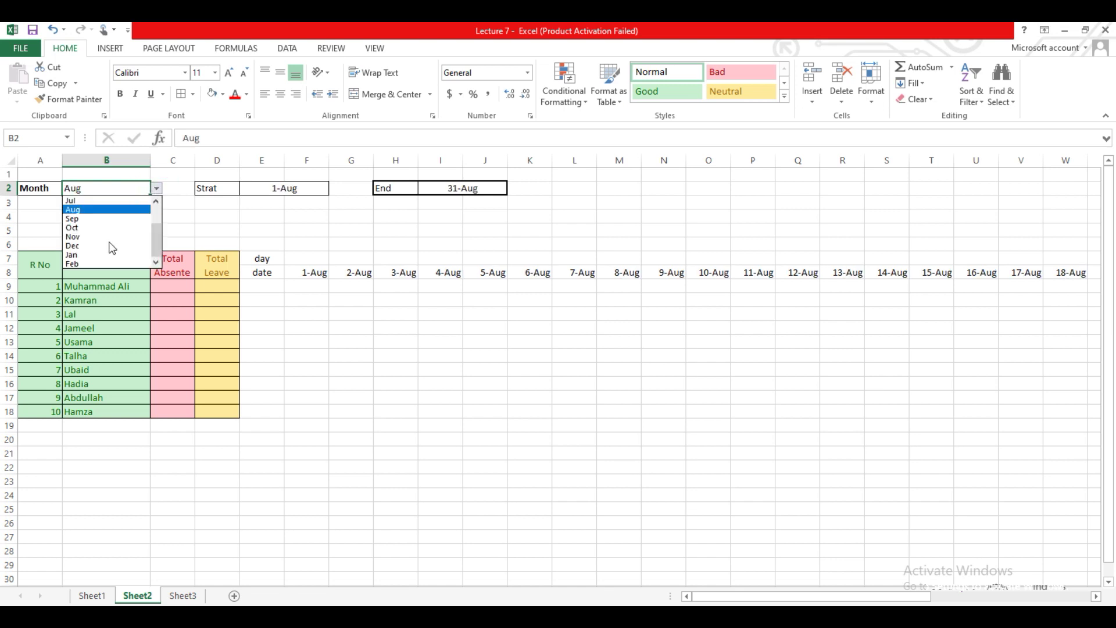
click(93, 264)
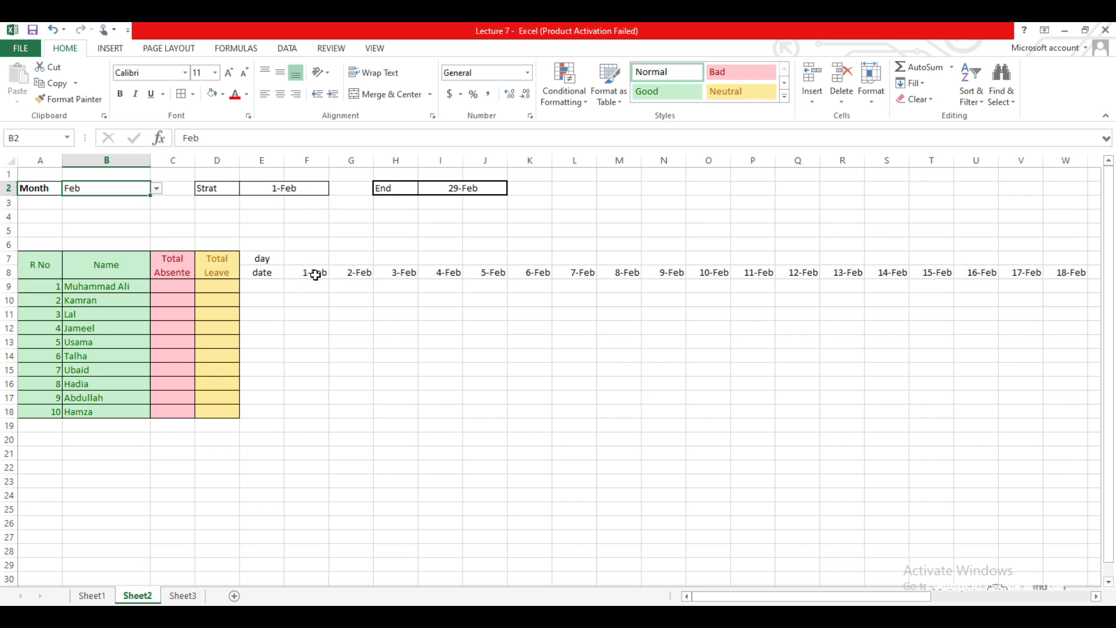
drag(710, 594, 813, 590)
click(989, 271)
click(293, 312)
- Enter the formula =TEXT(F8,"ddd") in F7 to get the short weekday name of the first date
click(313, 260)
click(310, 259)
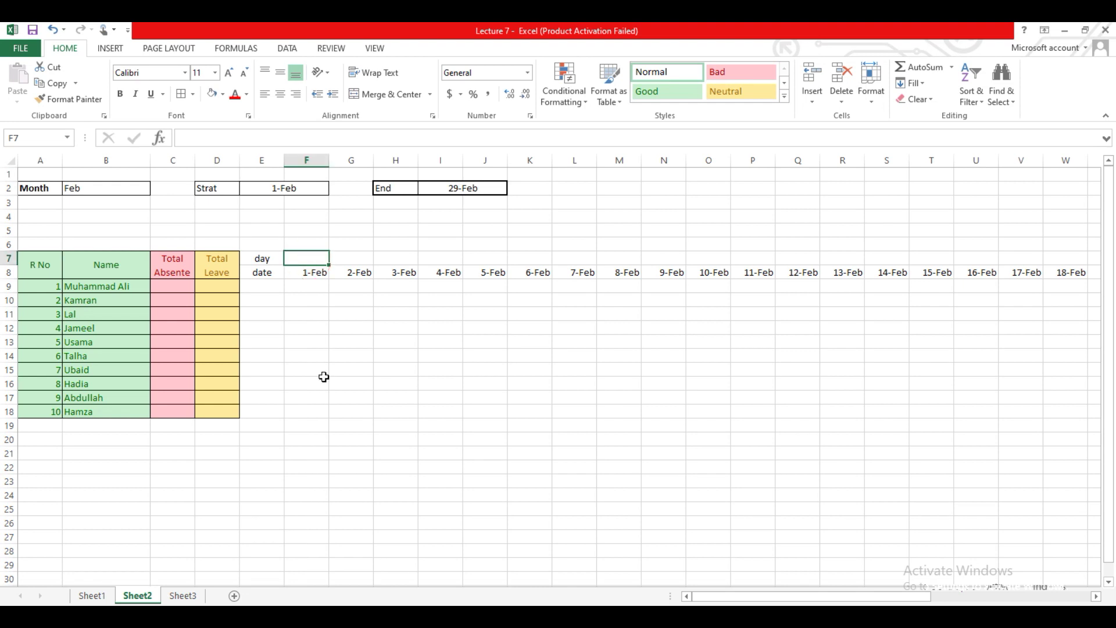
text(=)
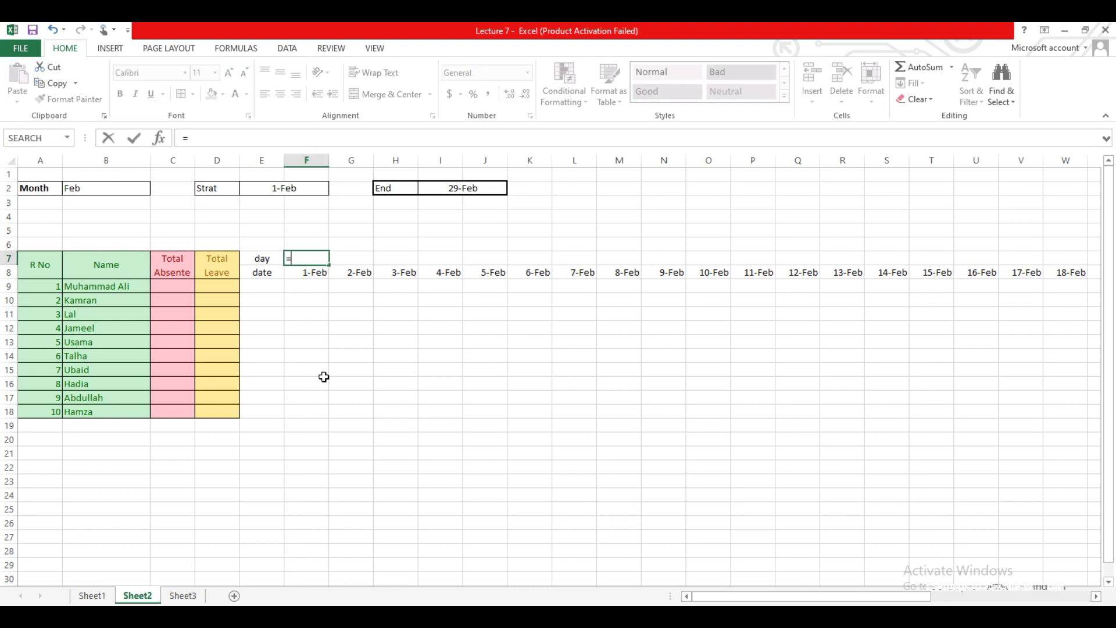
text(tex)
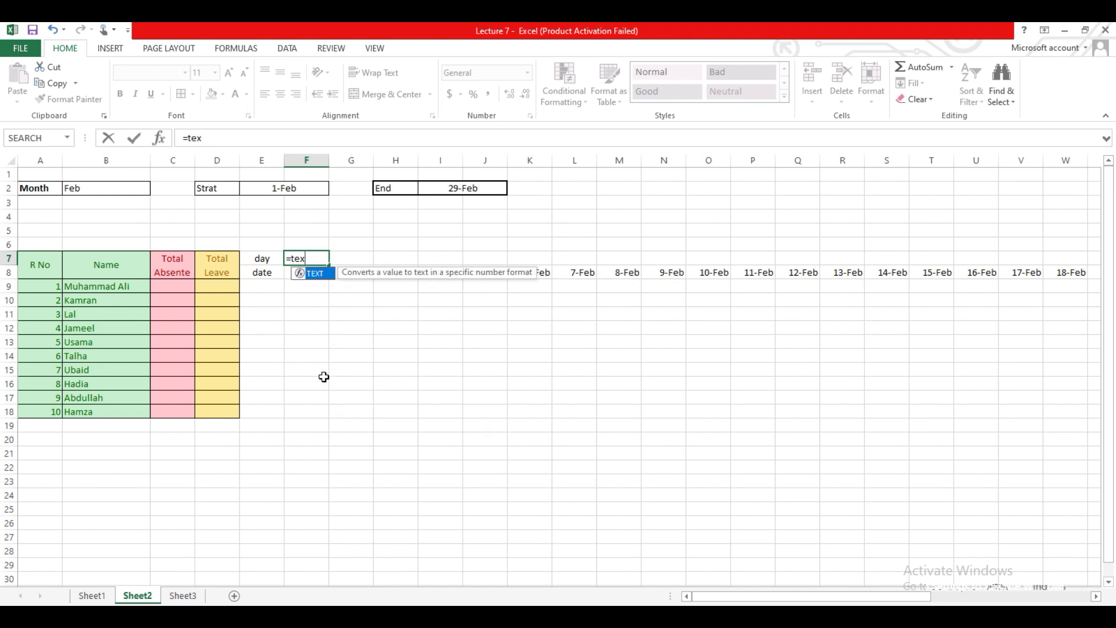
text(t()
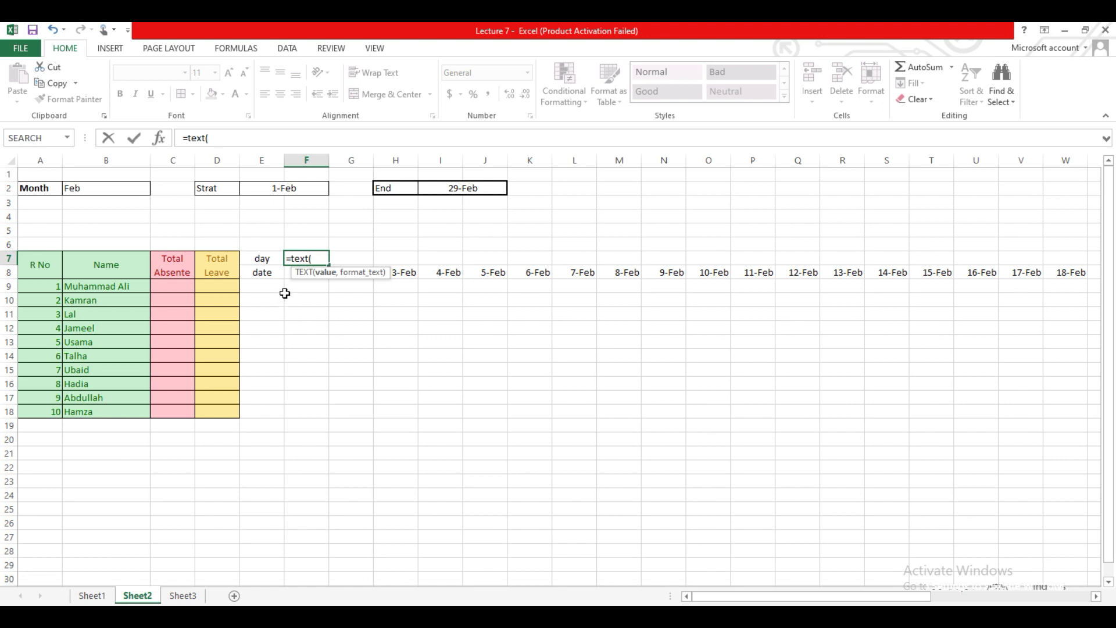
click(287, 275)
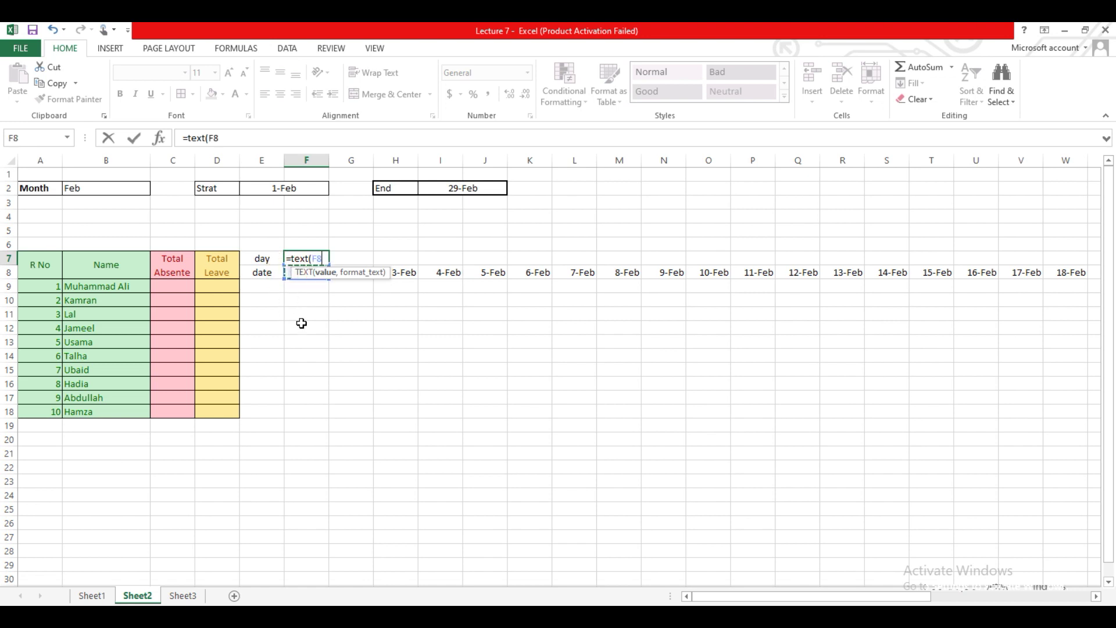
text(,)
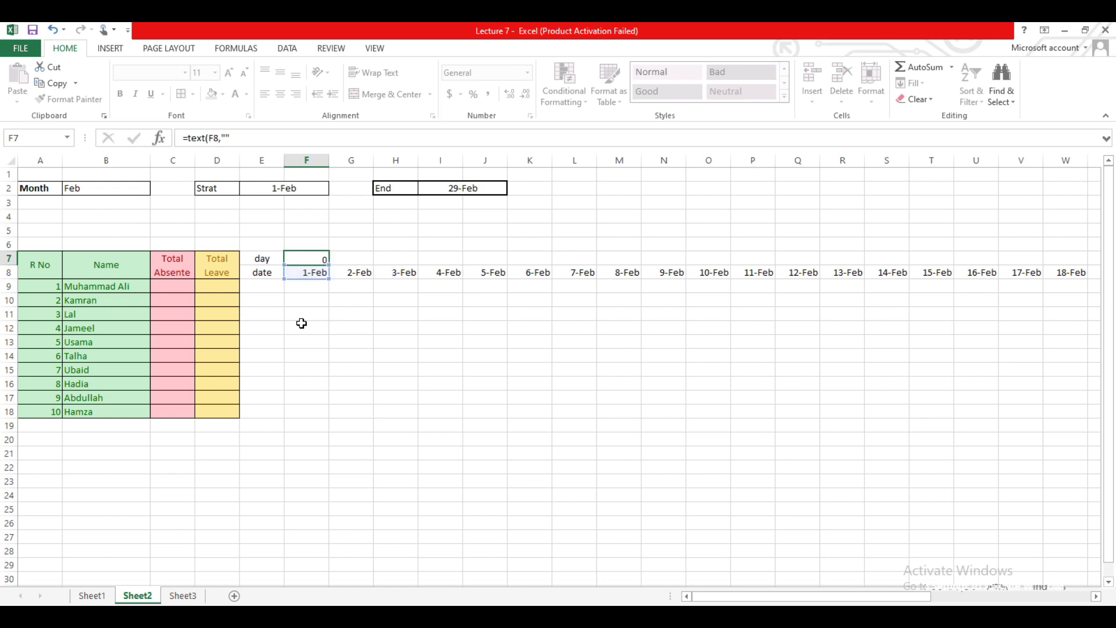
key(Escape)
key(Left)
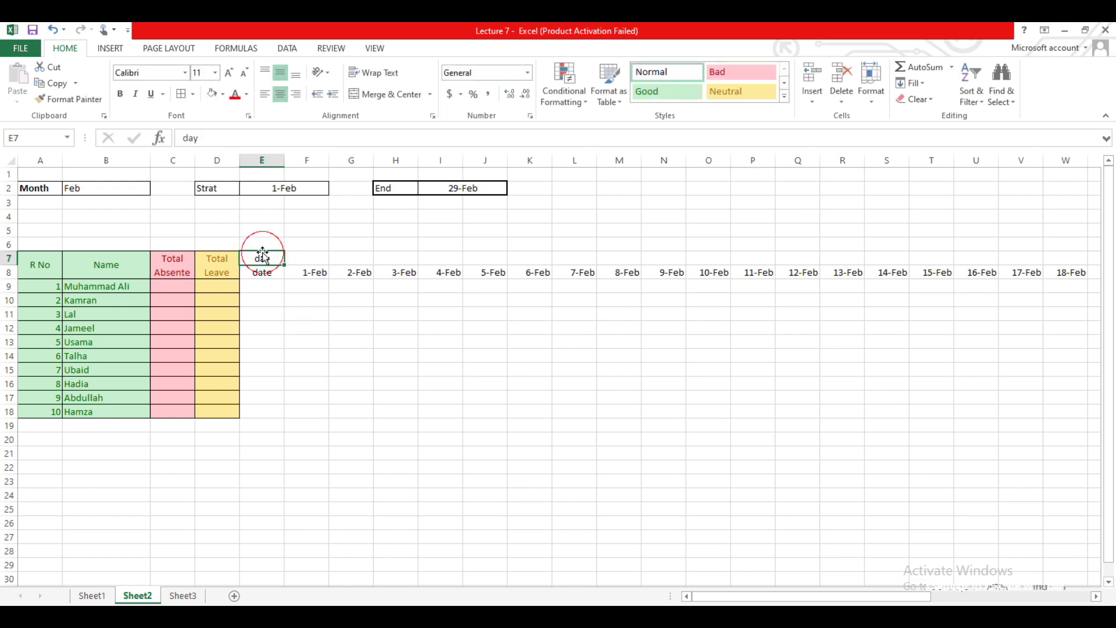
double_click(297, 258)
click(330, 258)
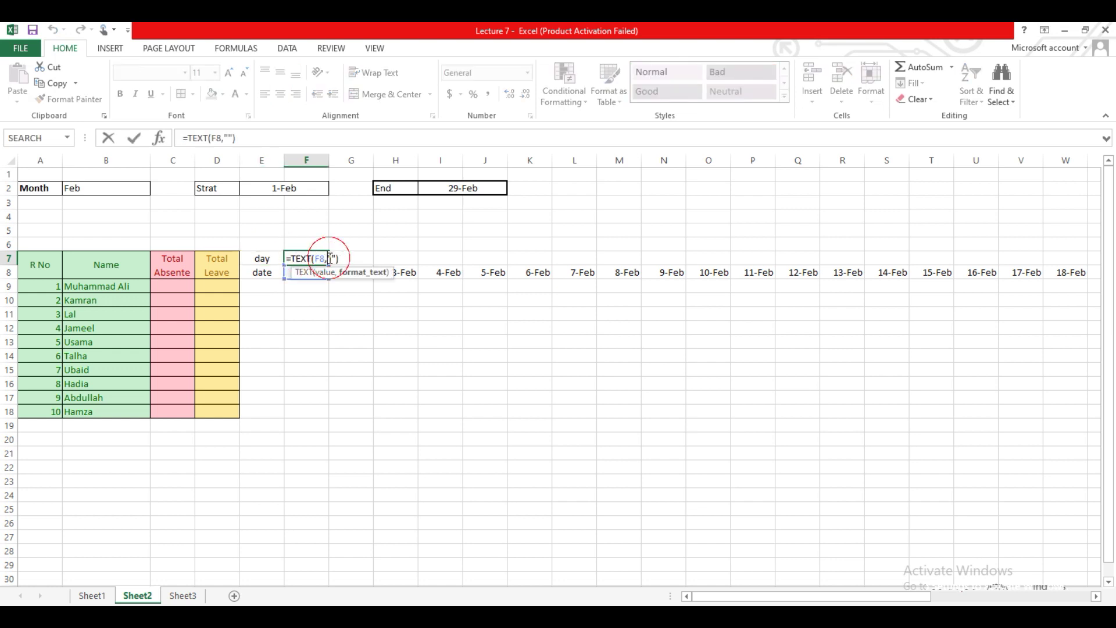
text(ddd)
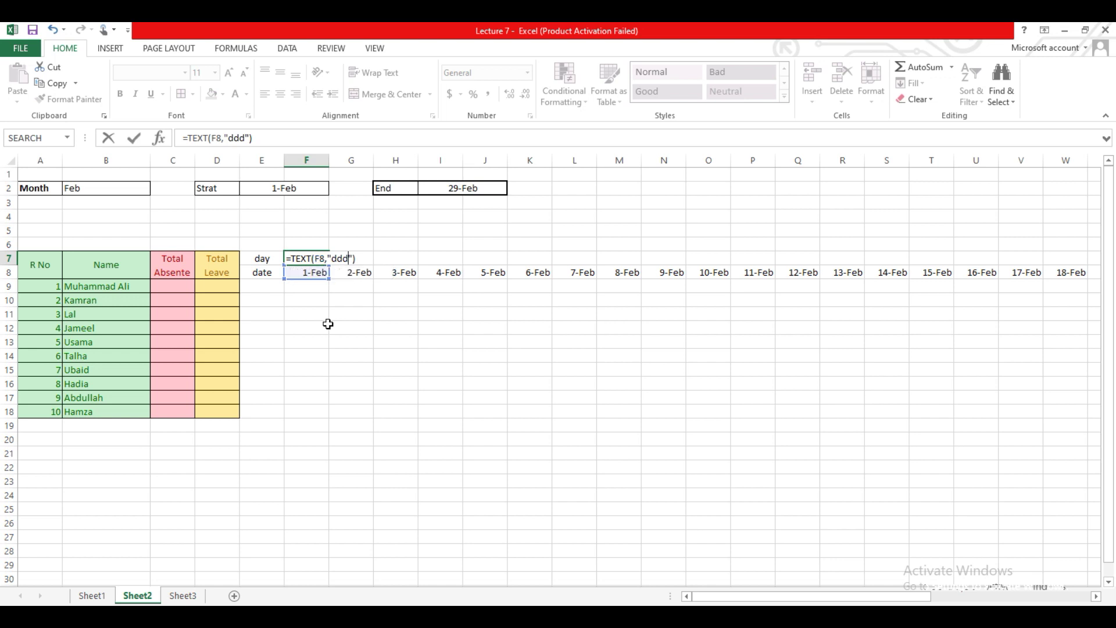
key(Return)
click(335, 326)
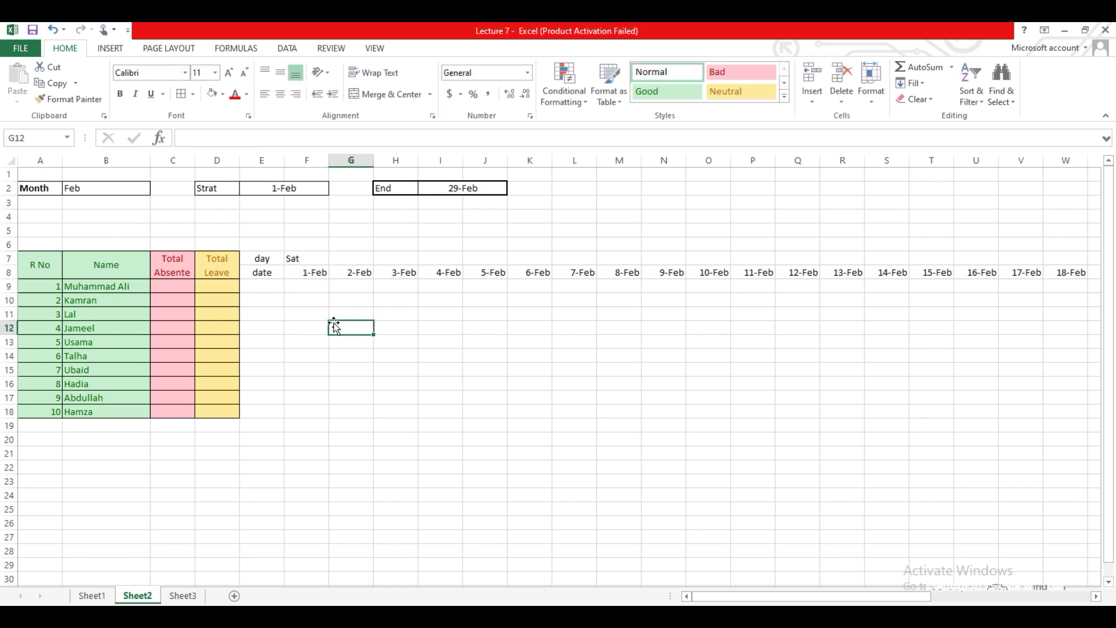
- Fill F7's weekday formula across row 7 to column AH, above the dates
click(313, 259)
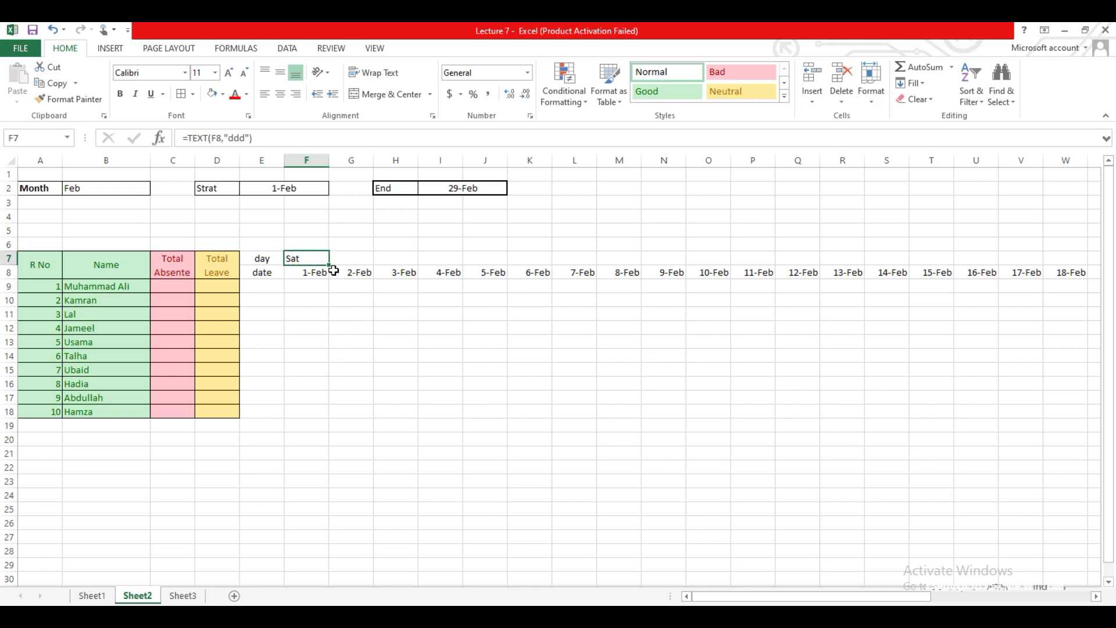
drag(330, 266, 947, 265)
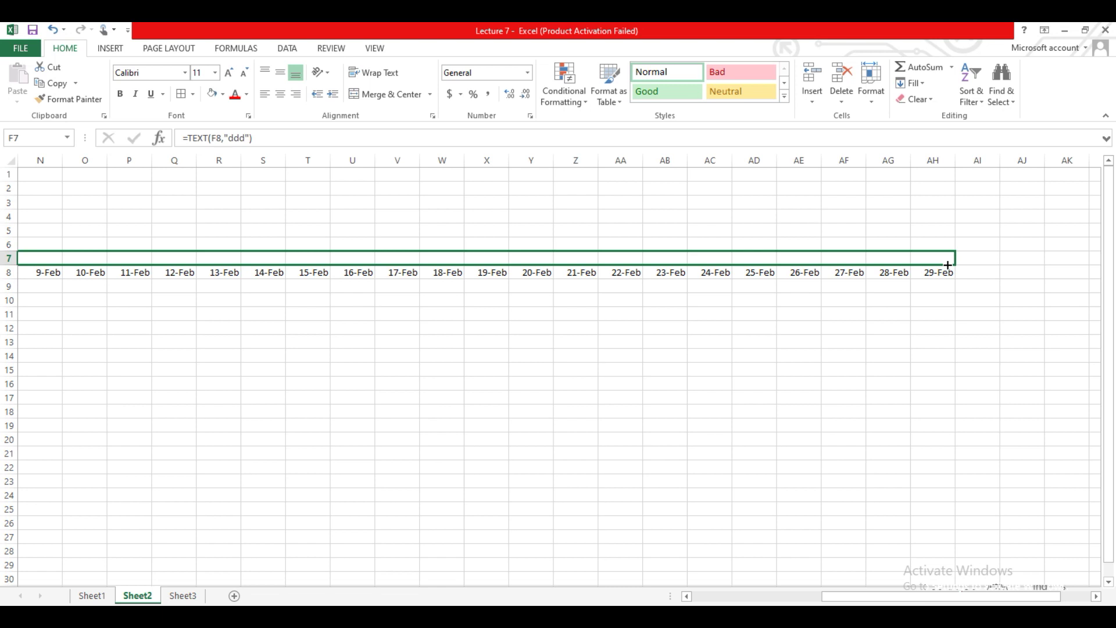
drag(948, 265, 948, 265)
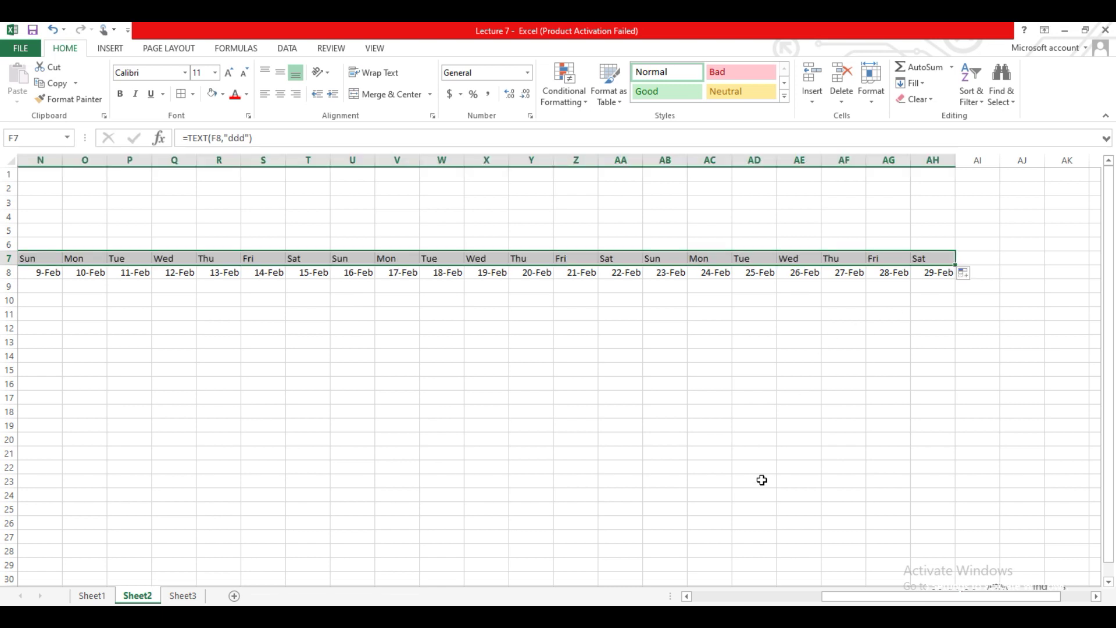
drag(844, 601, 705, 601)
click(355, 387)
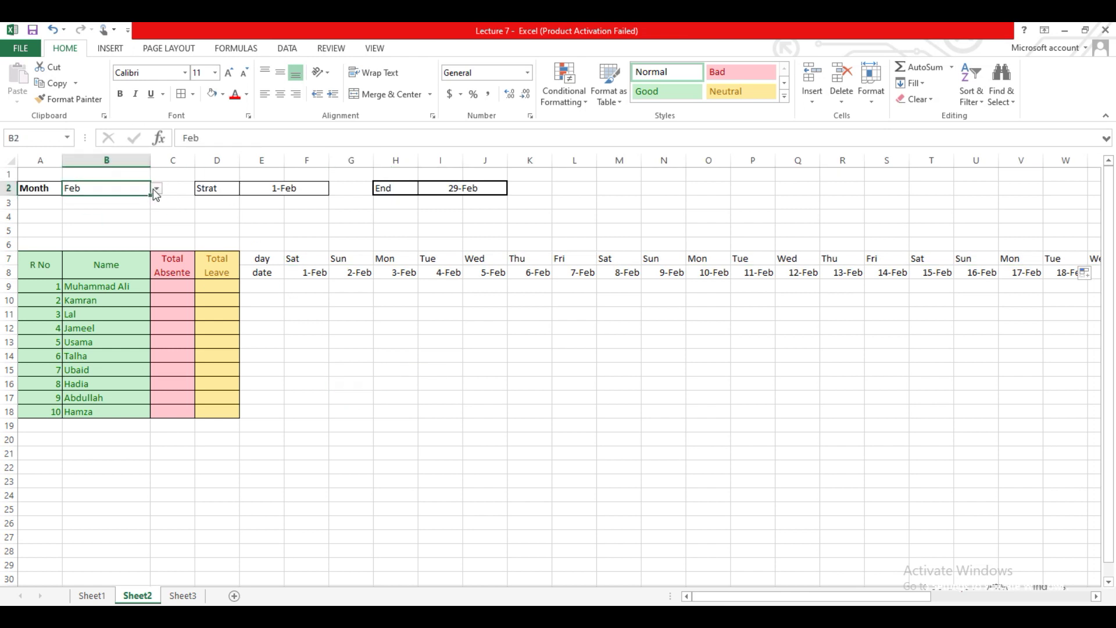
- Try Oct and Sep in the B2 month list to test the weekday names
click(157, 189)
click(116, 227)
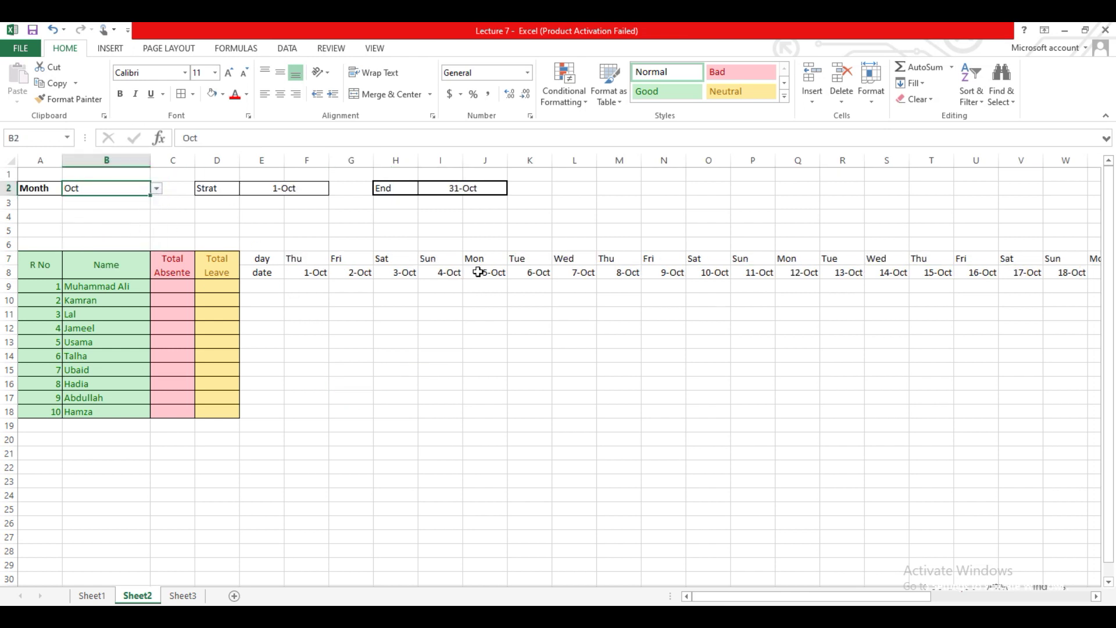
click(156, 188)
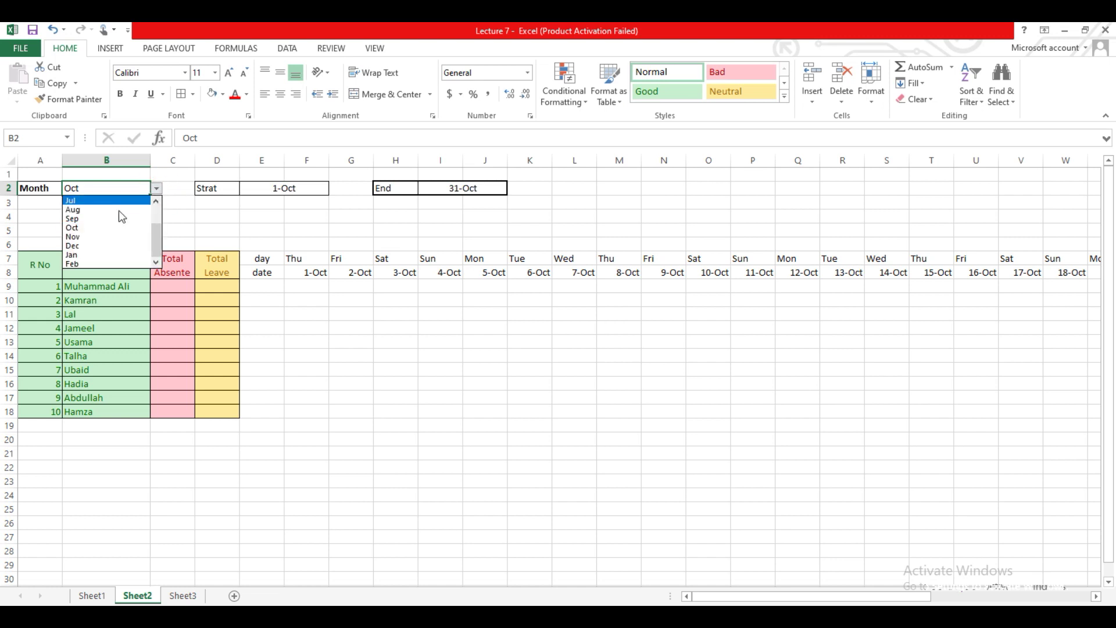
click(100, 219)
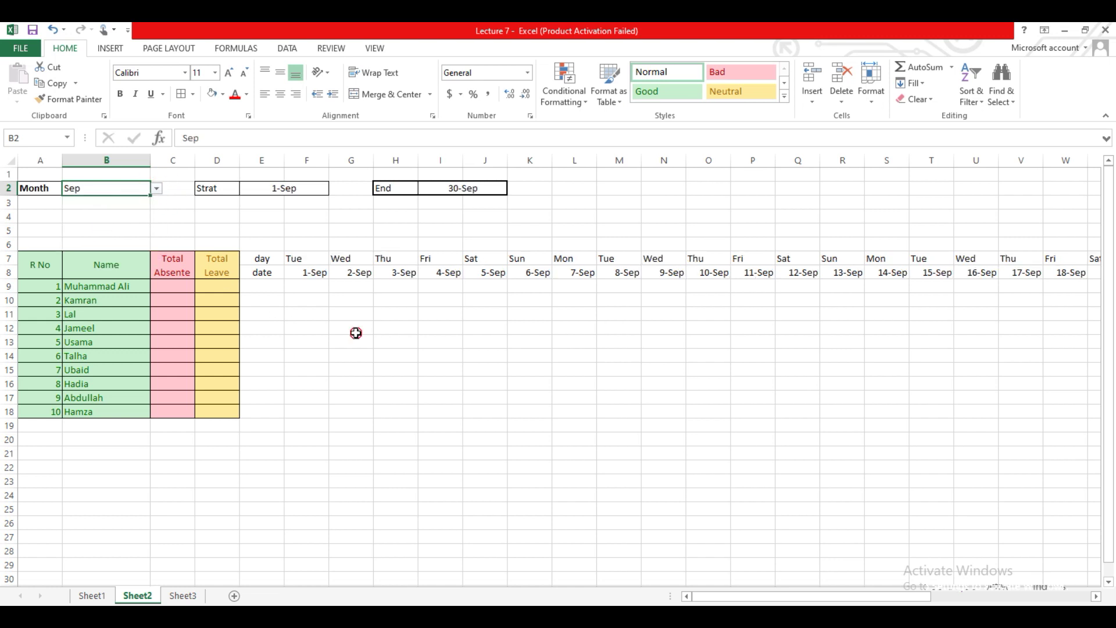
- Apply all borders and a thick box border to the day and date grid from E7 down to row 18
click(262, 258)
key(ctrl+shift+End)
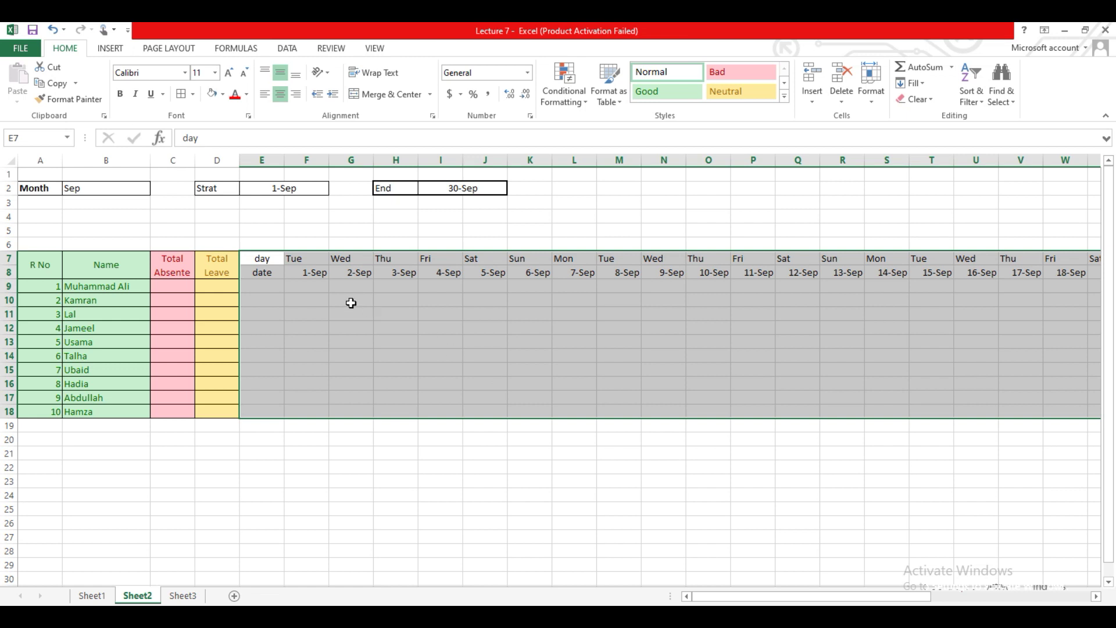
click(192, 95)
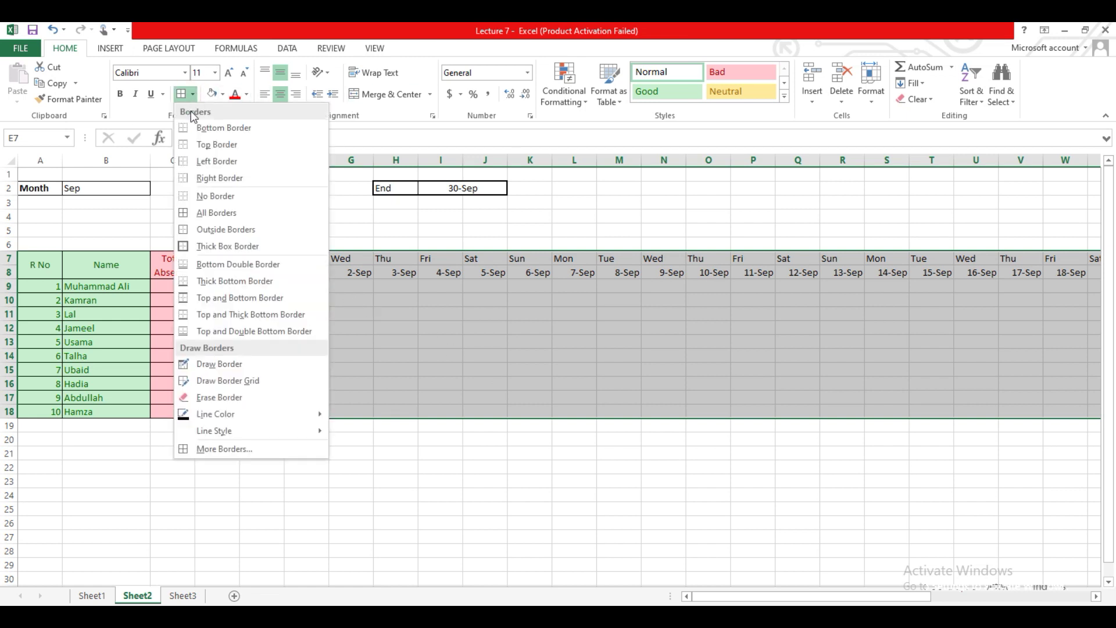
click(195, 213)
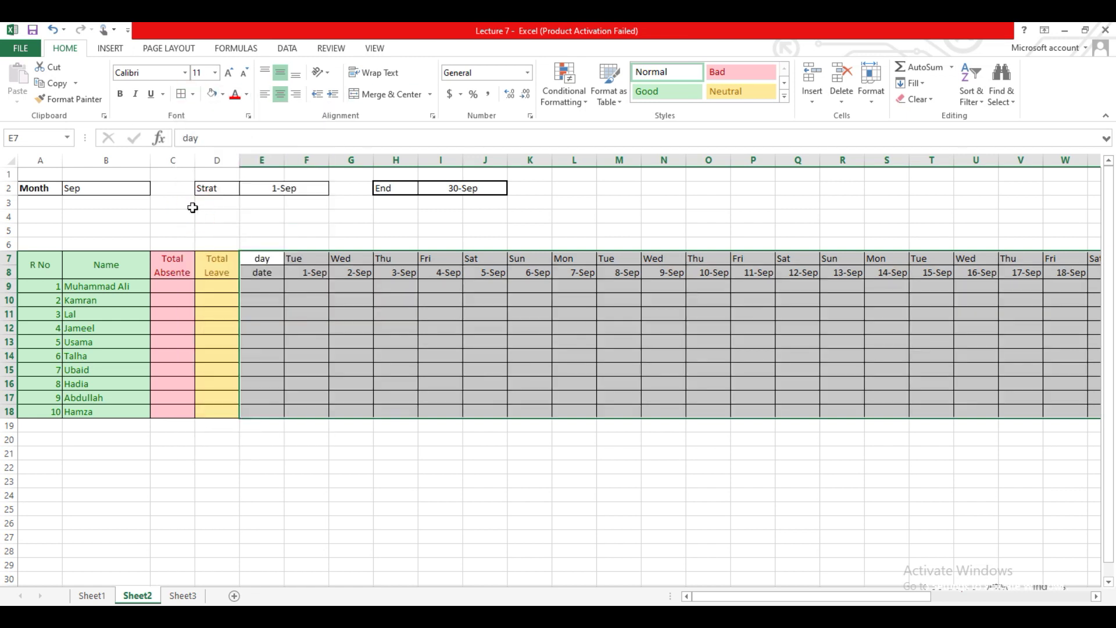
click(193, 96)
click(228, 247)
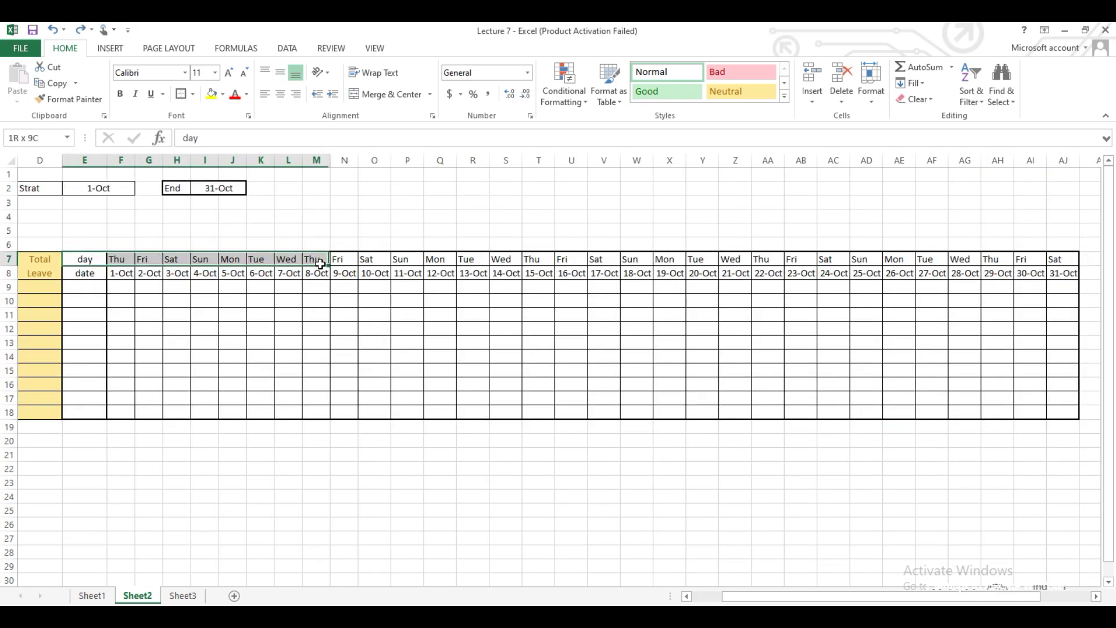
- Make the day and date header rows E7:AJ8 bold
drag(321, 264, 1070, 277)
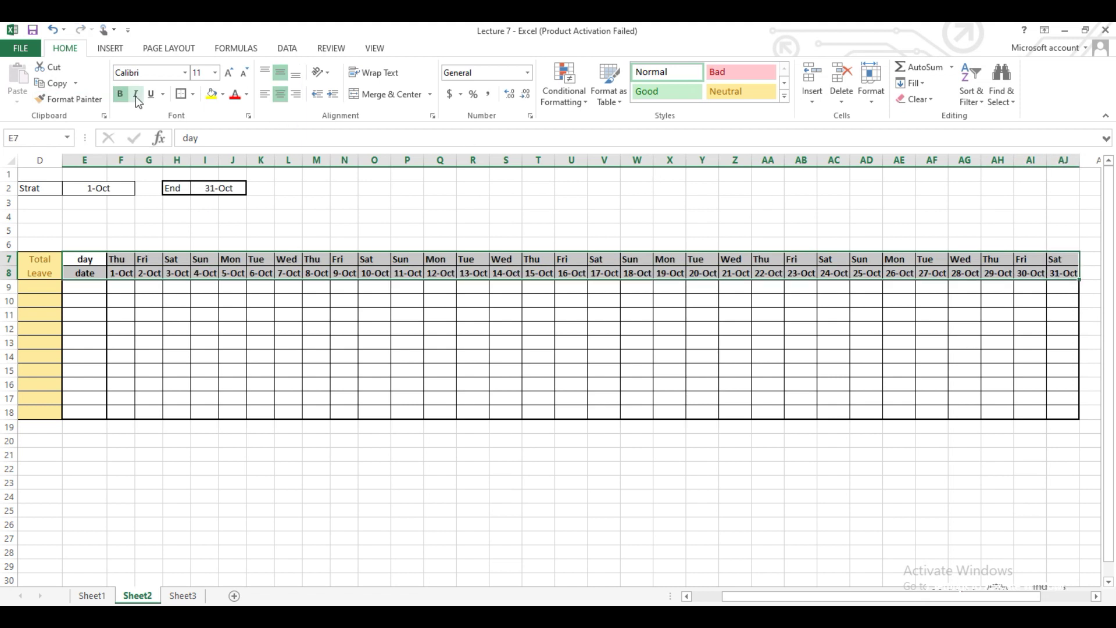
click(232, 470)
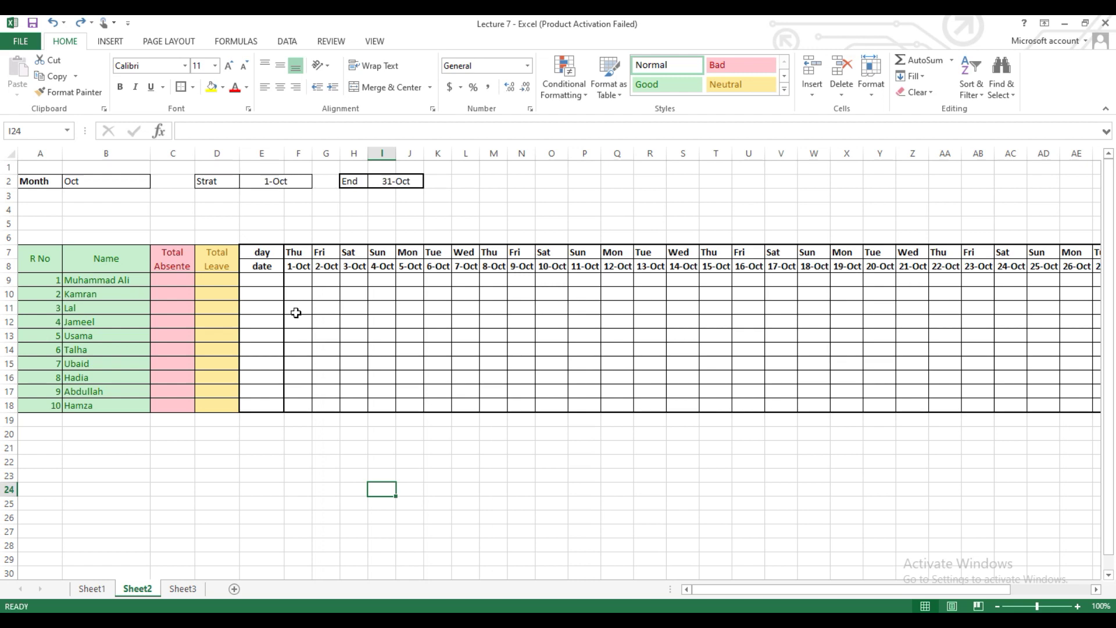
- Create a formula-based conditional formatting rule for F7:AJ18 with the condition =F$7="Sun"
drag(300, 253, 1004, 399)
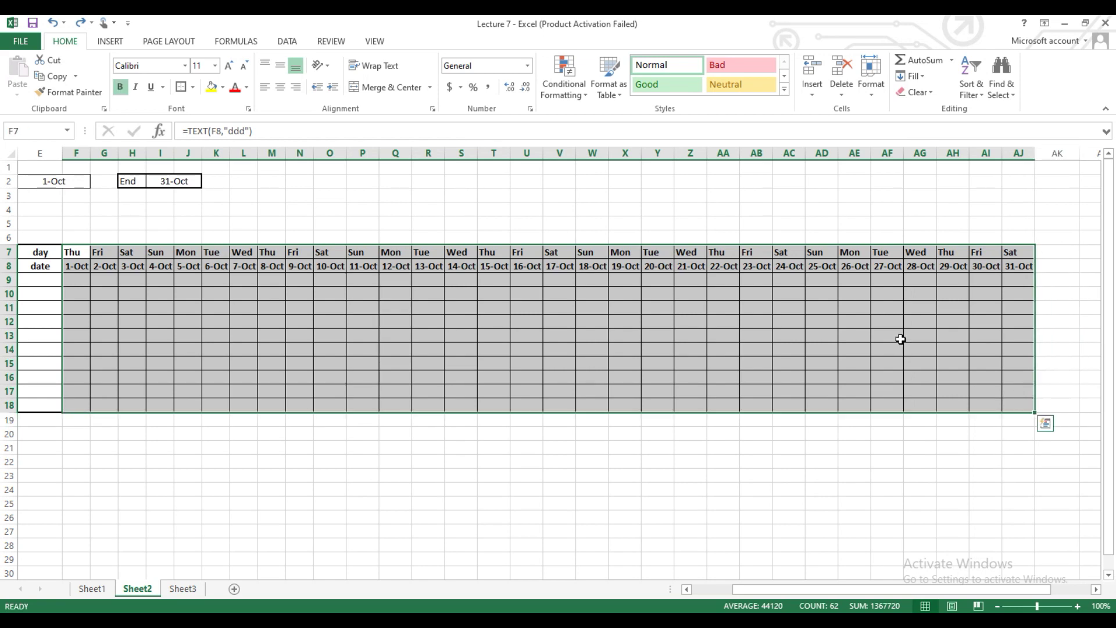
click(573, 87)
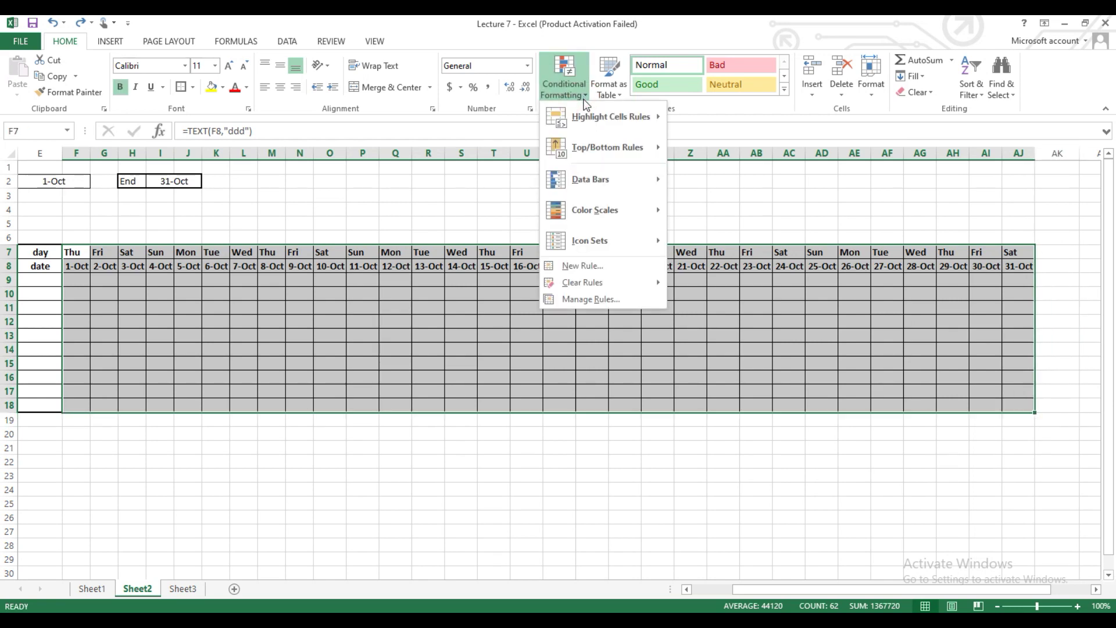
click(584, 265)
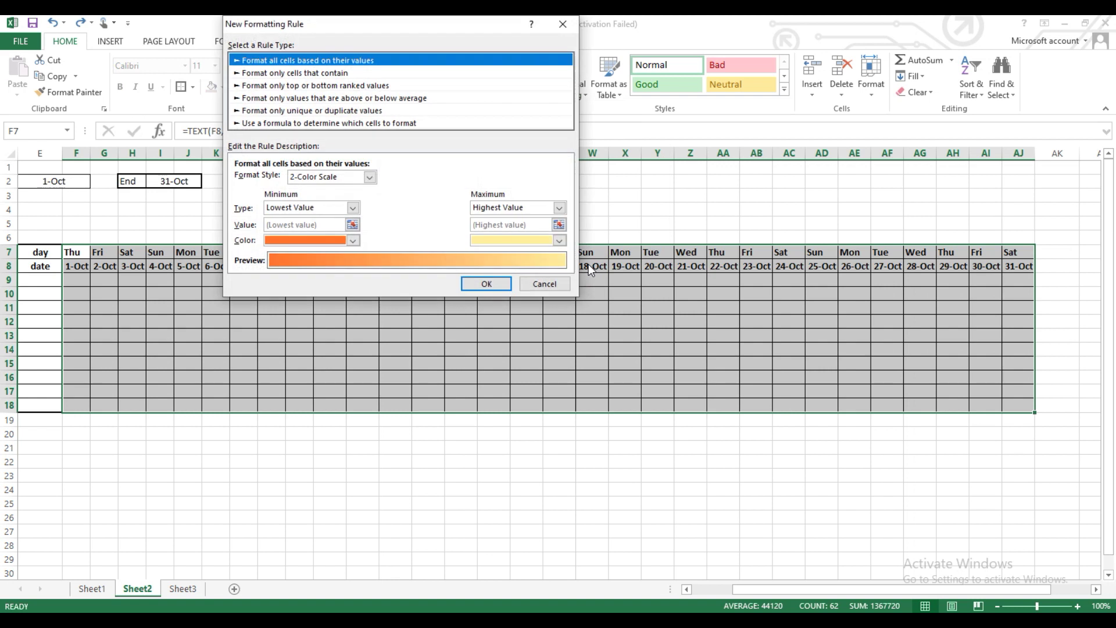
click(331, 122)
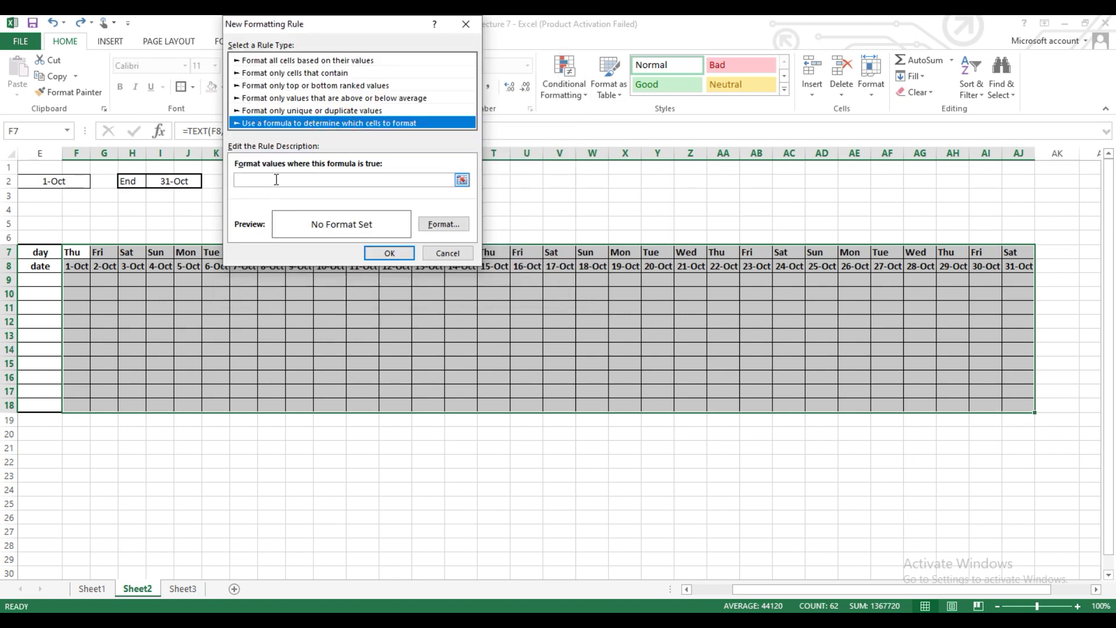
click(272, 181)
text(=)
click(78, 252)
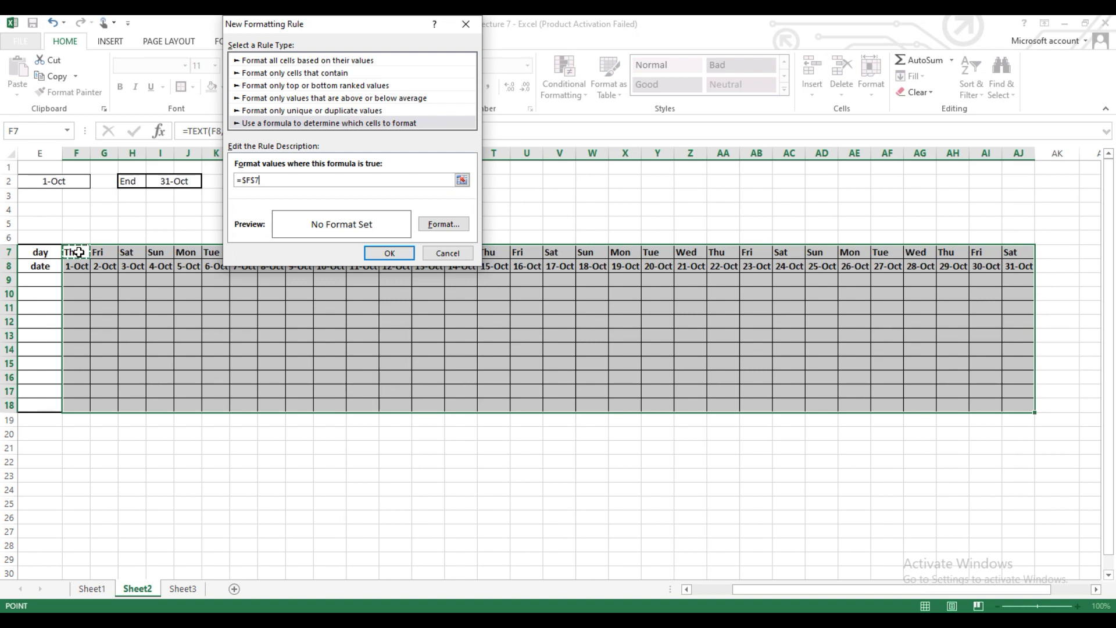
click(243, 181)
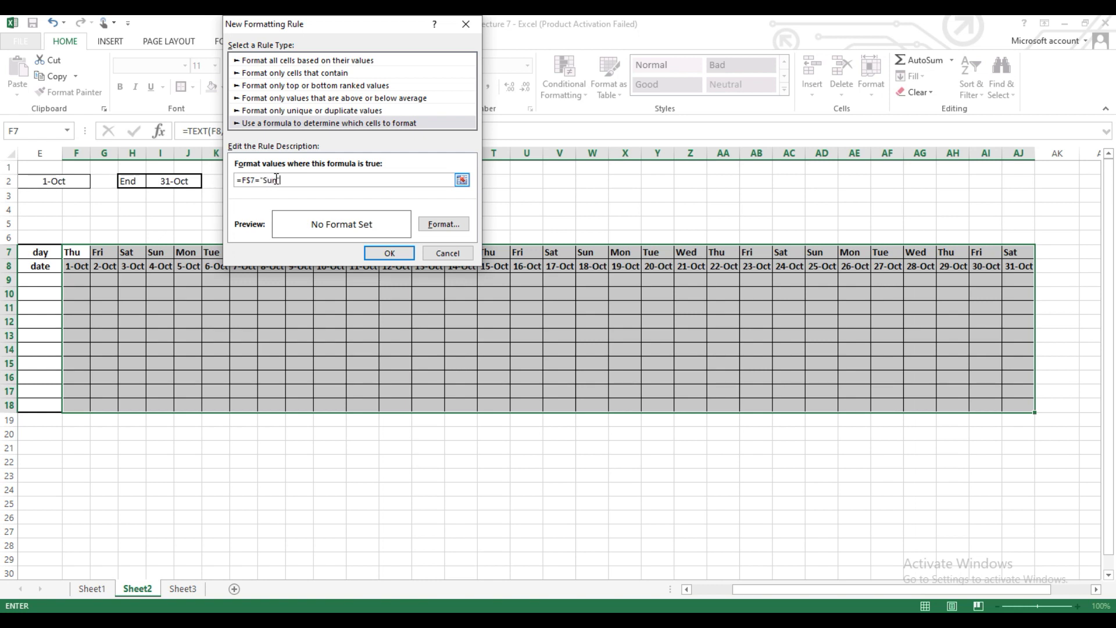
- Give the Sunday rule a yellow fill and apply it to the attendance grid
click(434, 225)
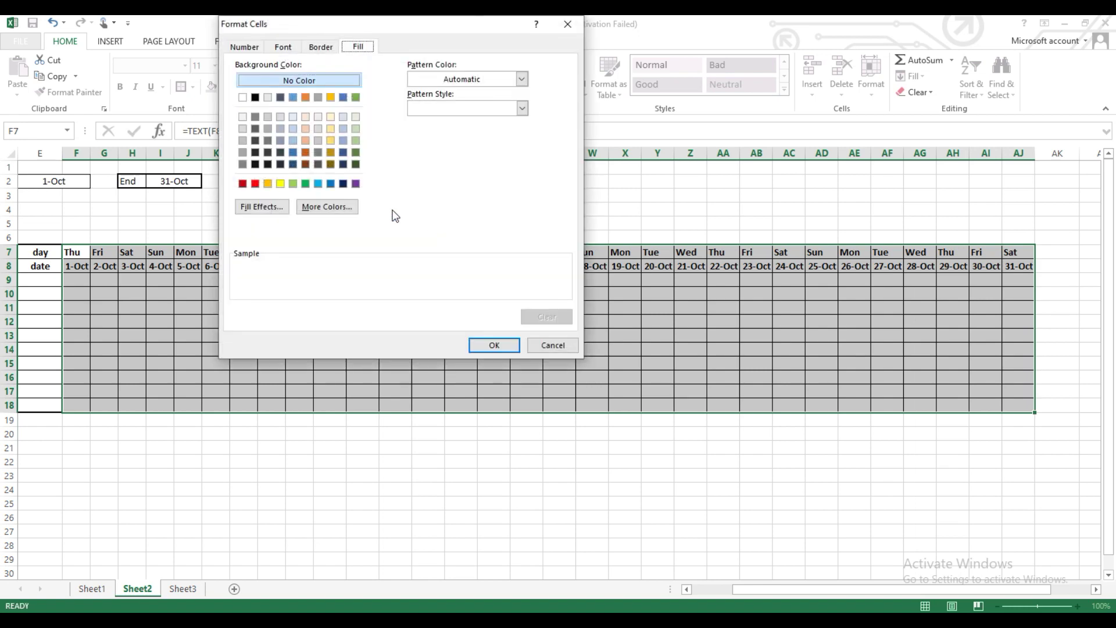
click(281, 184)
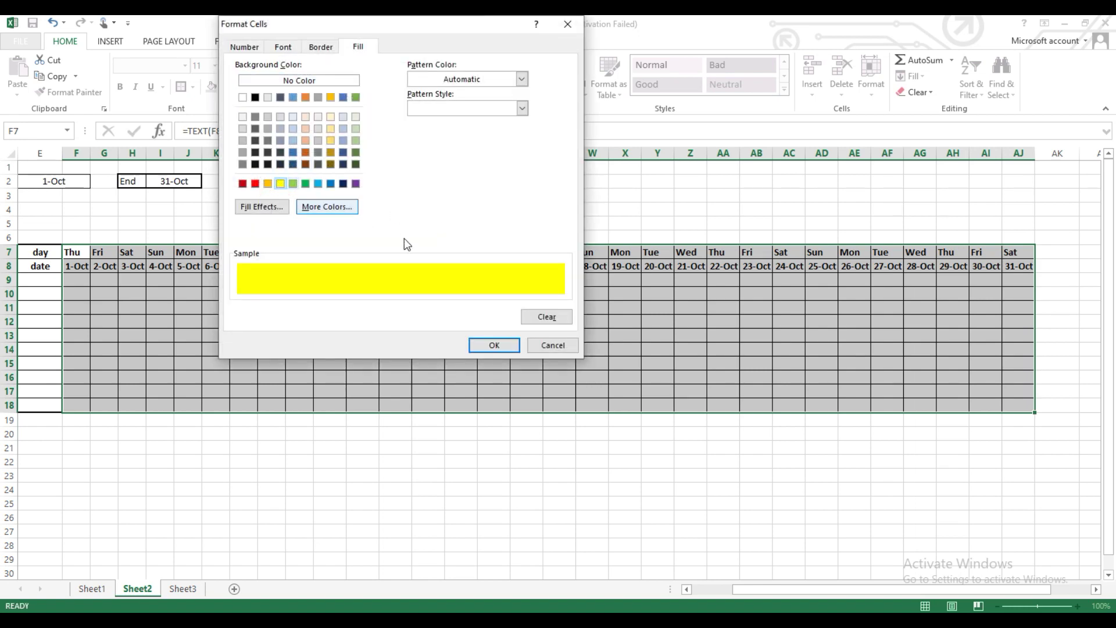
click(478, 347)
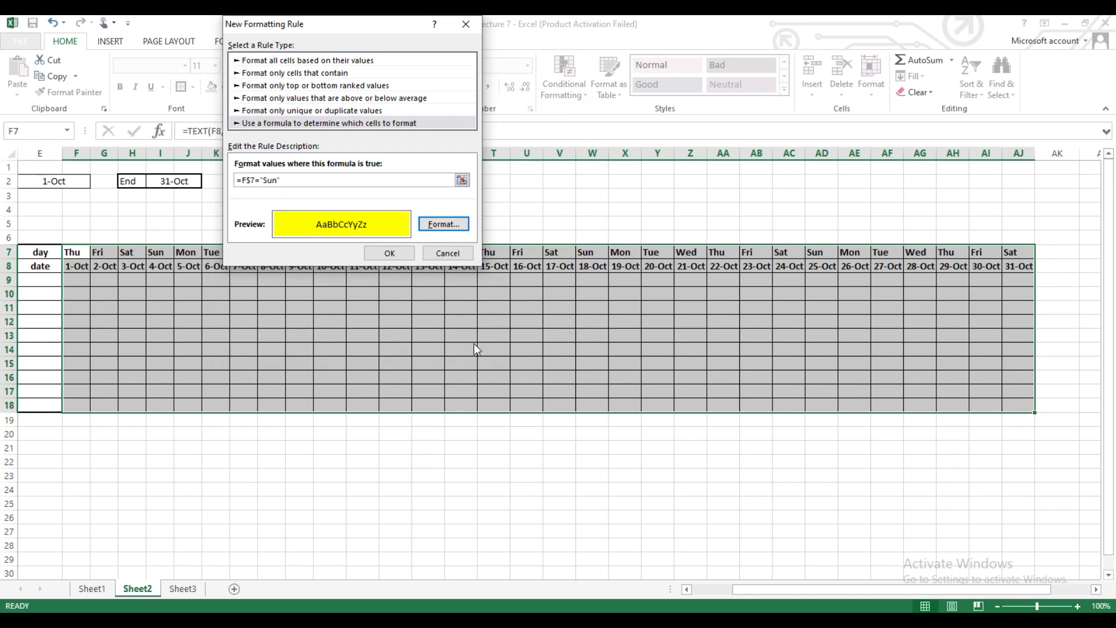
click(395, 254)
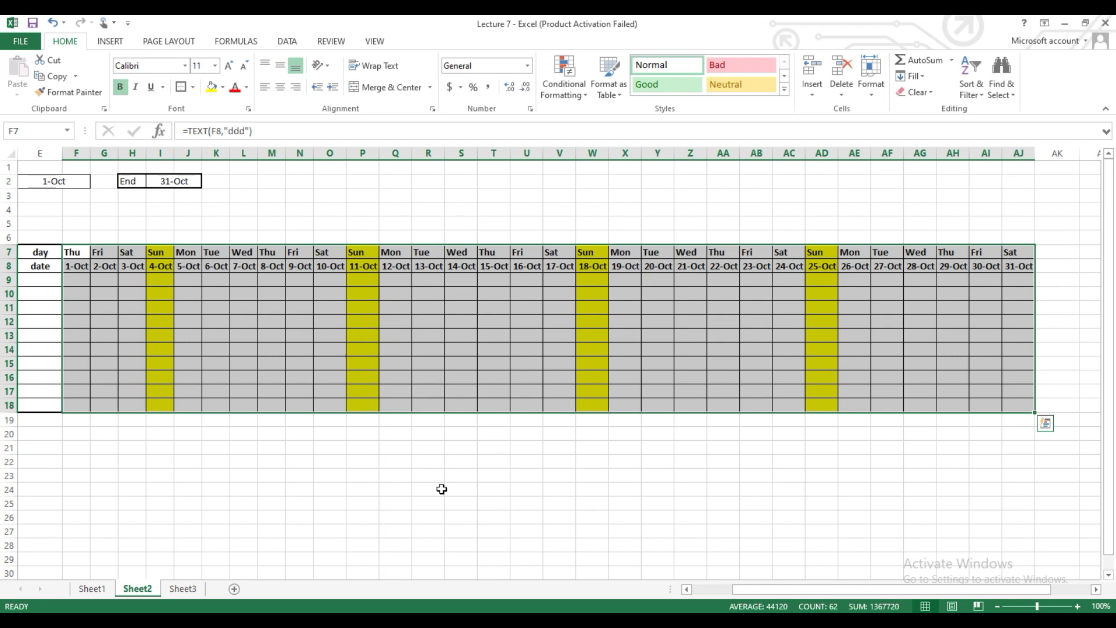
click(473, 465)
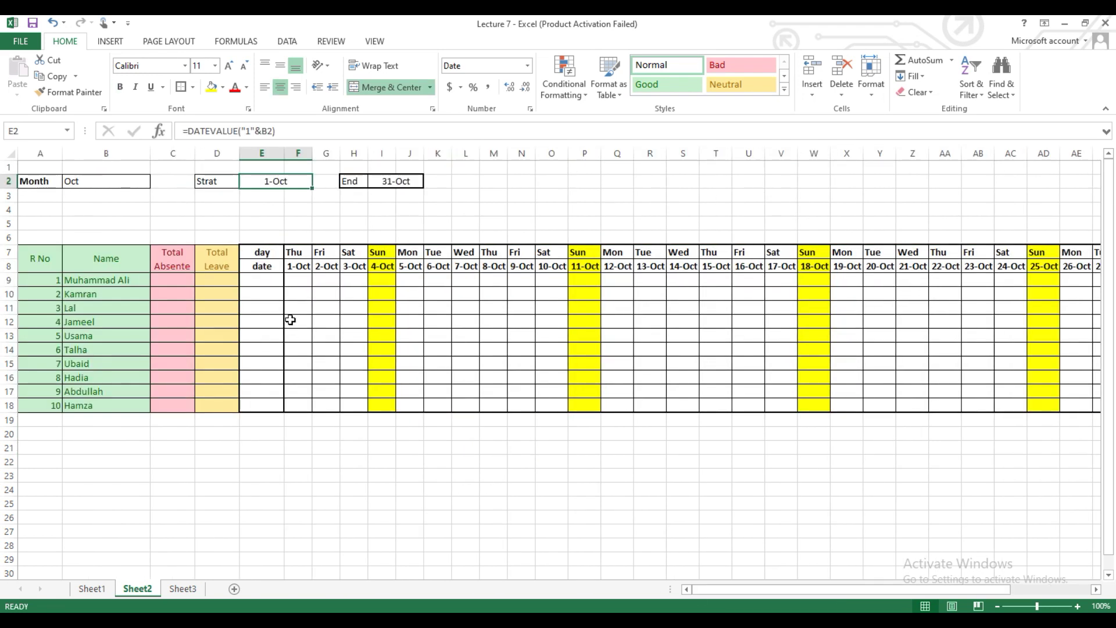
- Switch the B2 month to Nov, Dec and finally Aug to test the Sunday highlighting
click(124, 183)
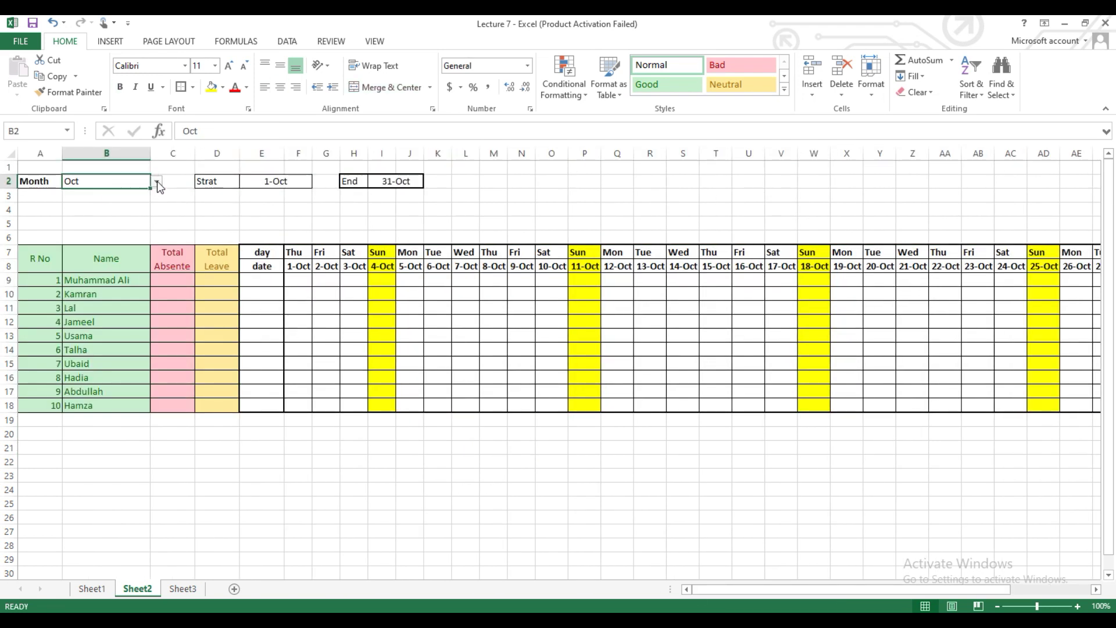
click(157, 182)
click(102, 231)
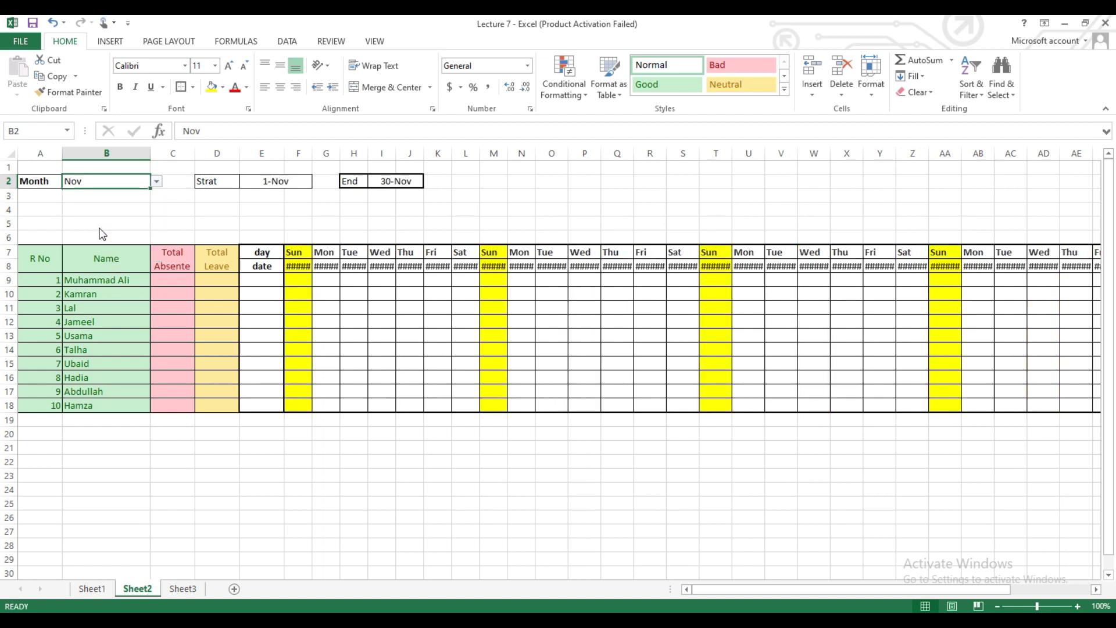
click(157, 182)
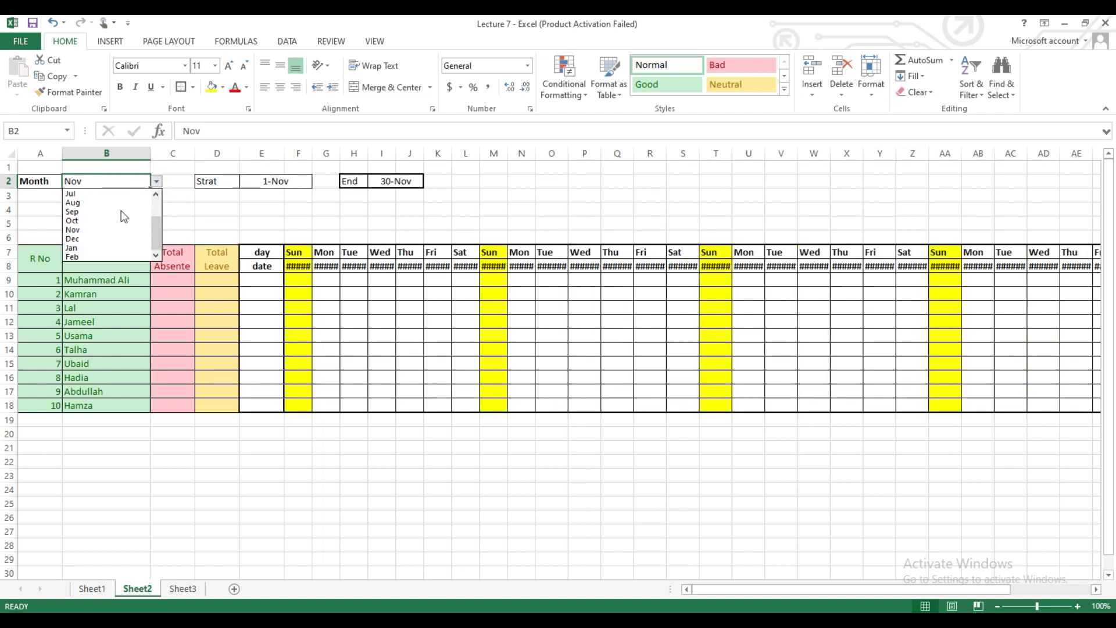
click(80, 239)
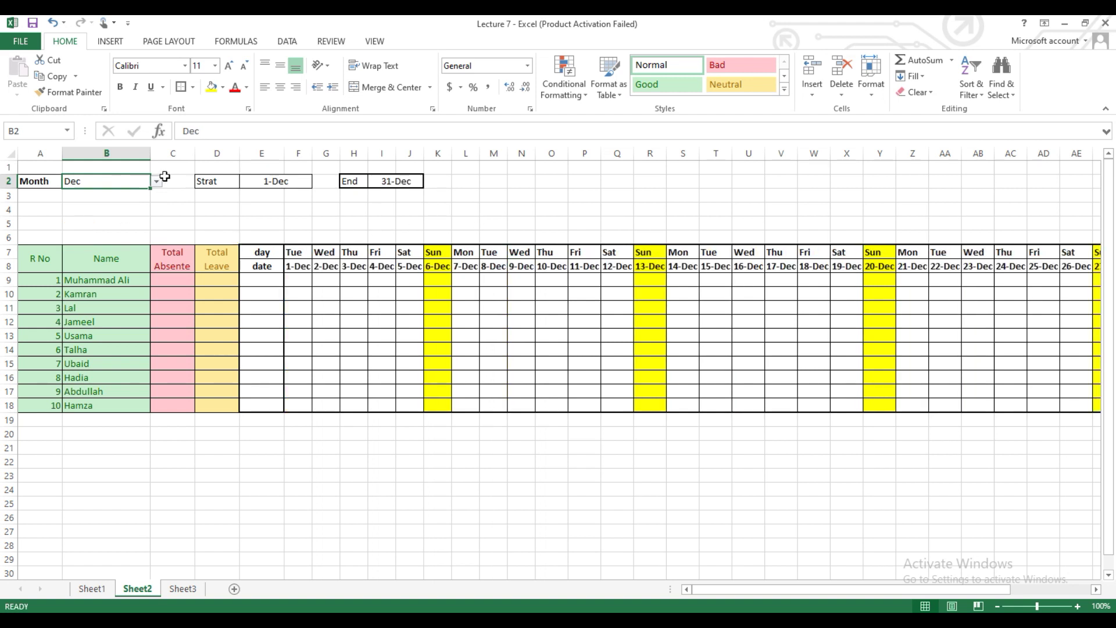
click(157, 182)
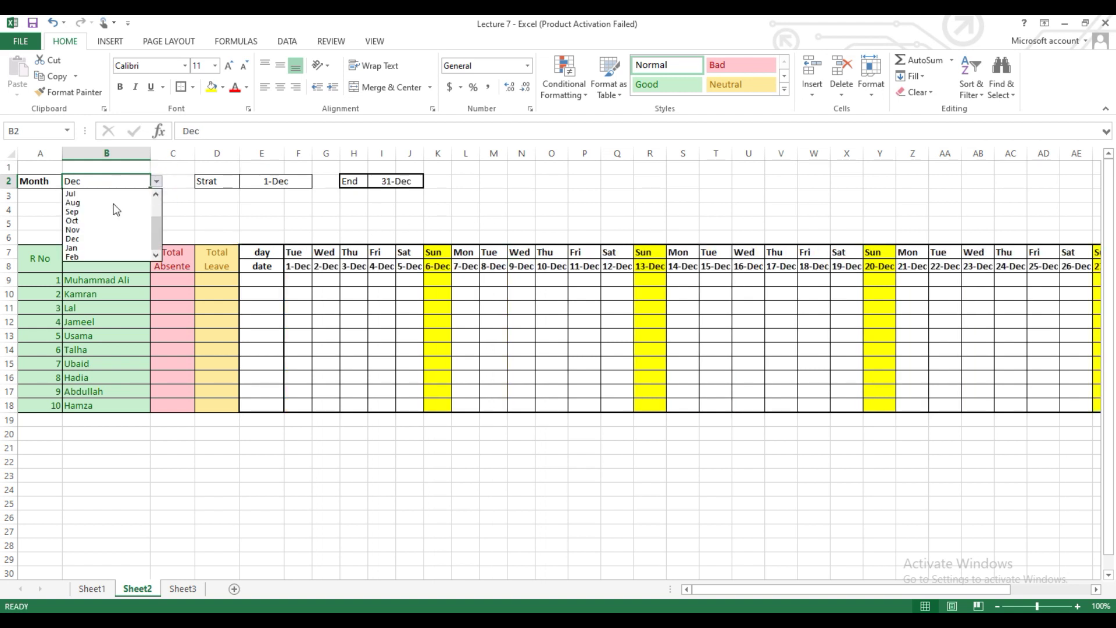
click(90, 203)
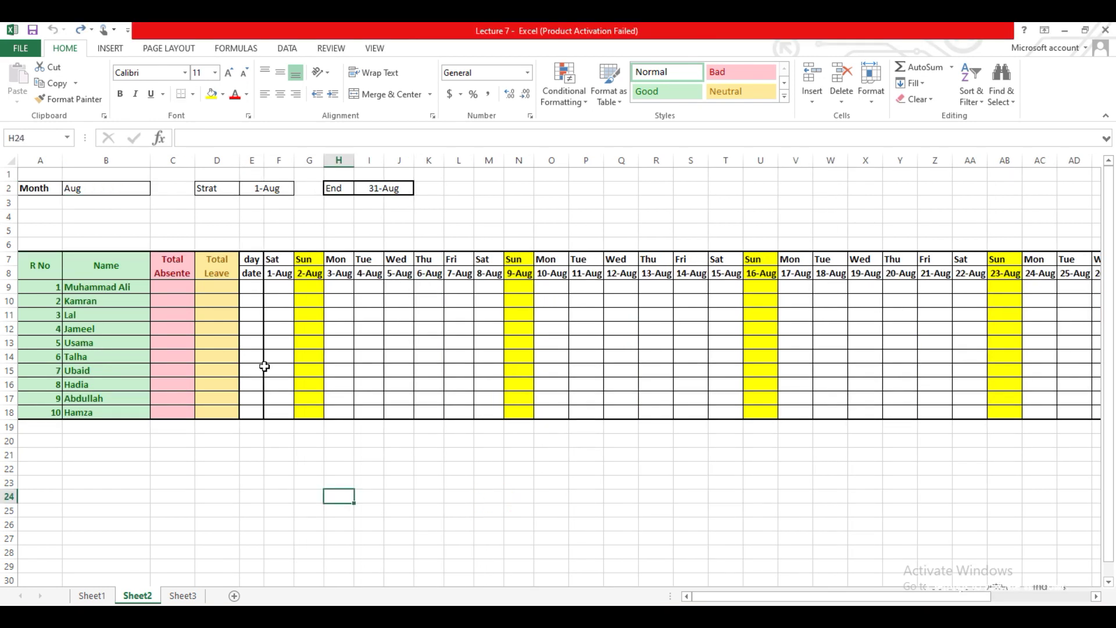
- Enter the 1-Aug attendance marks P, P, L, P and A in cells F9 to F13
click(279, 286)
text(P)
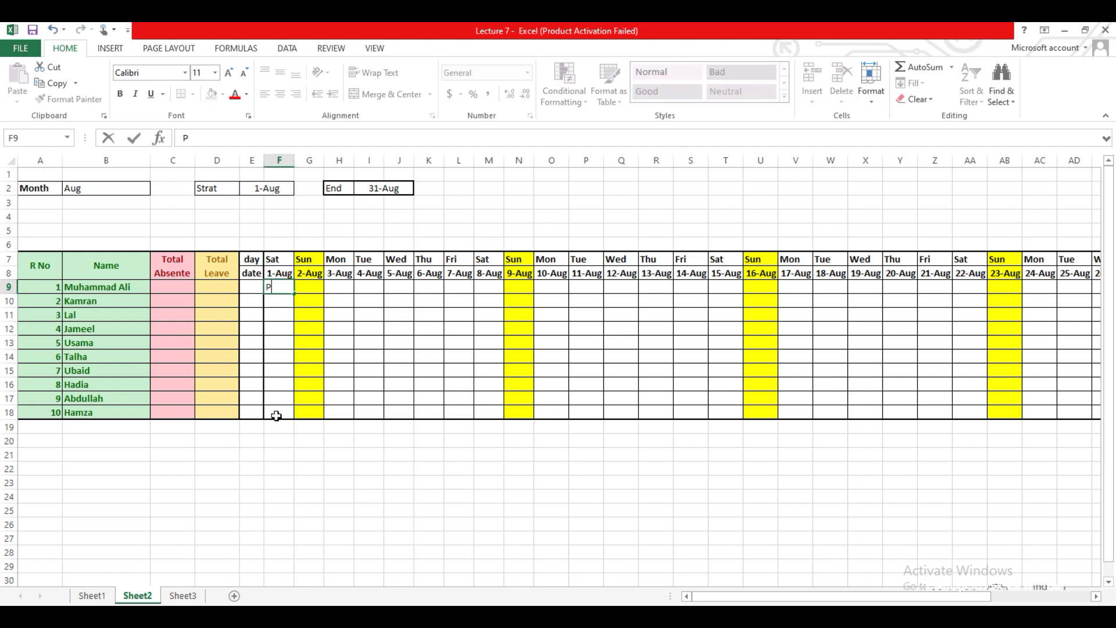
key(Return)
text(P)
key(Return)
text(L)
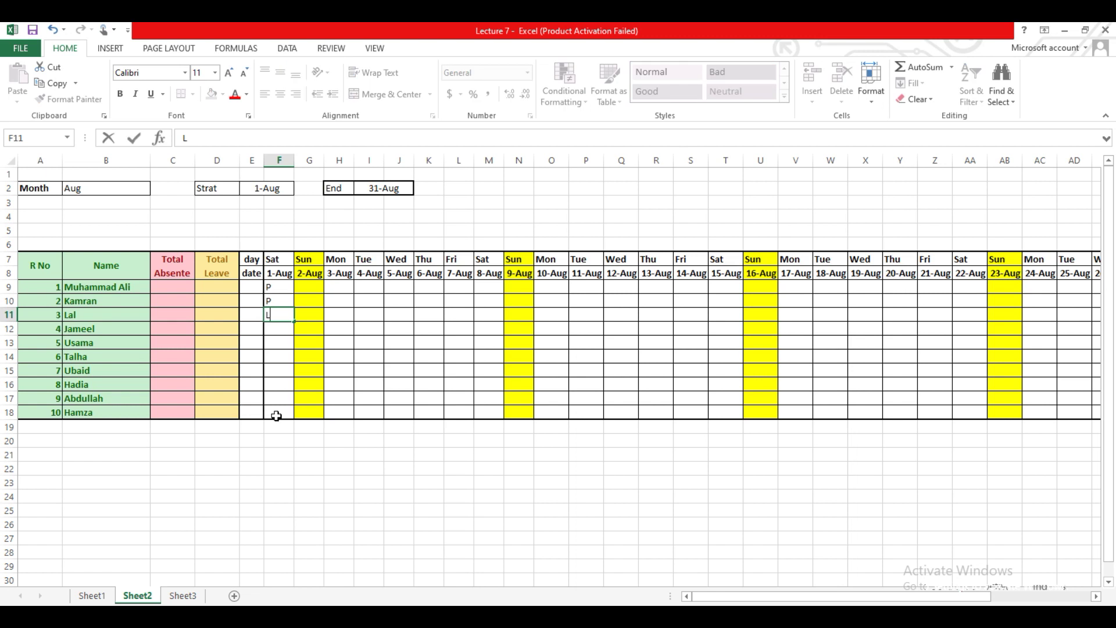
key(Return)
text(P)
key(Return)
text(A)
key(Return)
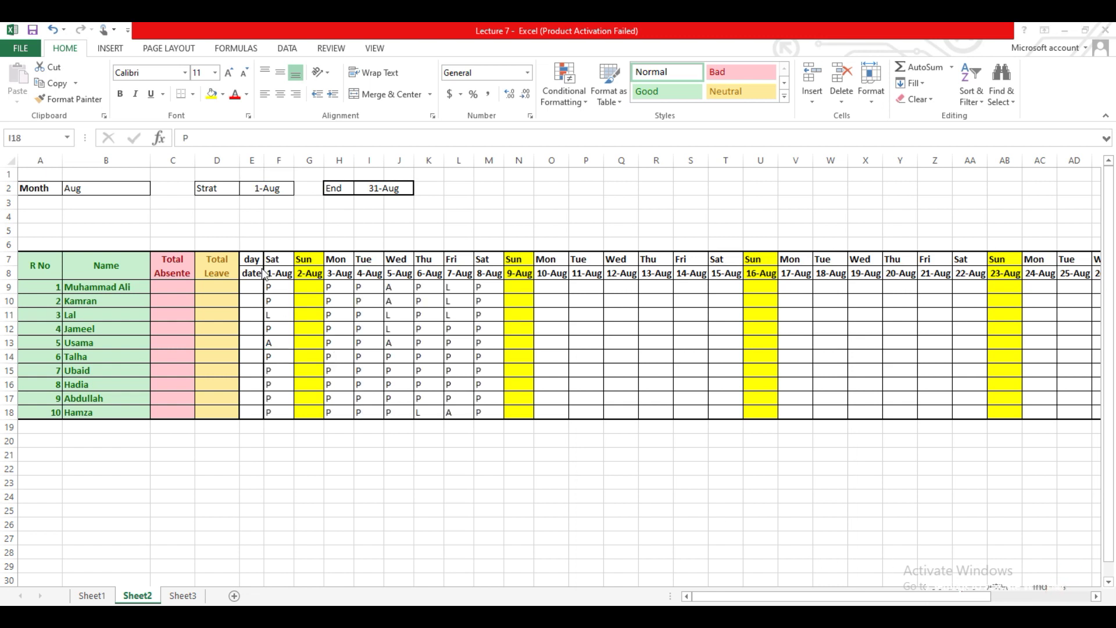
drag(279, 285, 480, 413)
click(399, 482)
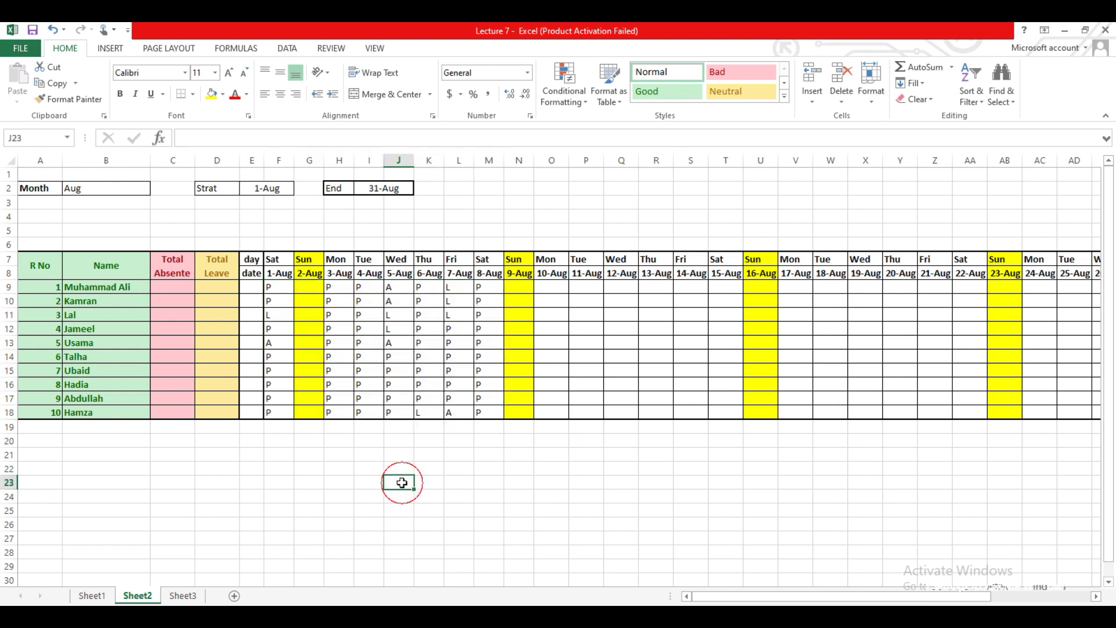
- Enter the absence total formula =COUNTIF(F9:AJ9,"A") in C9
click(178, 289)
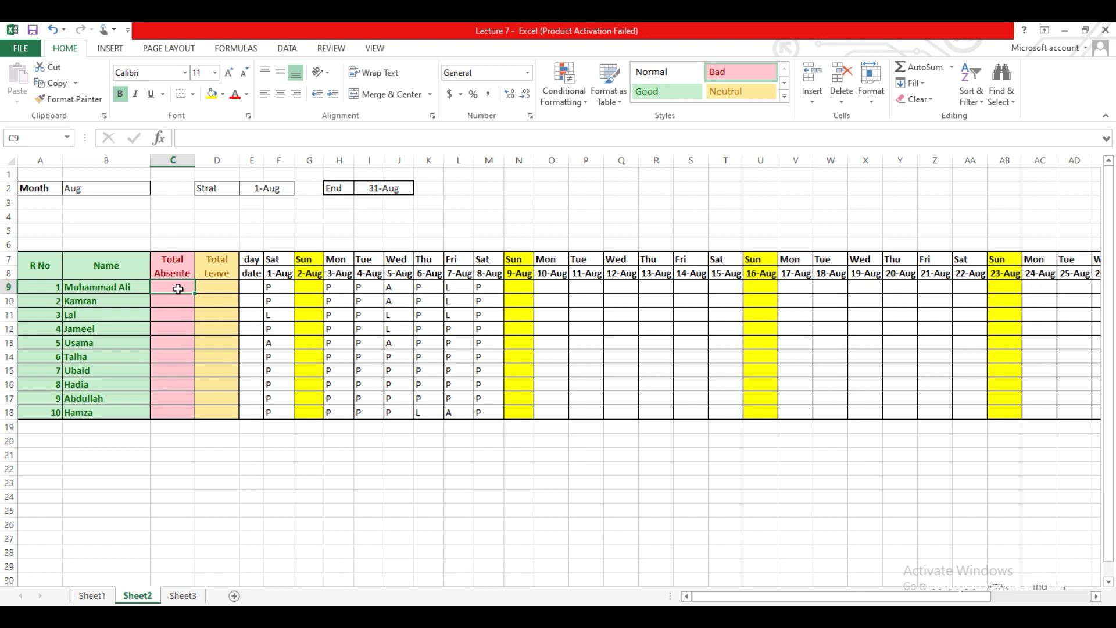
text(=)
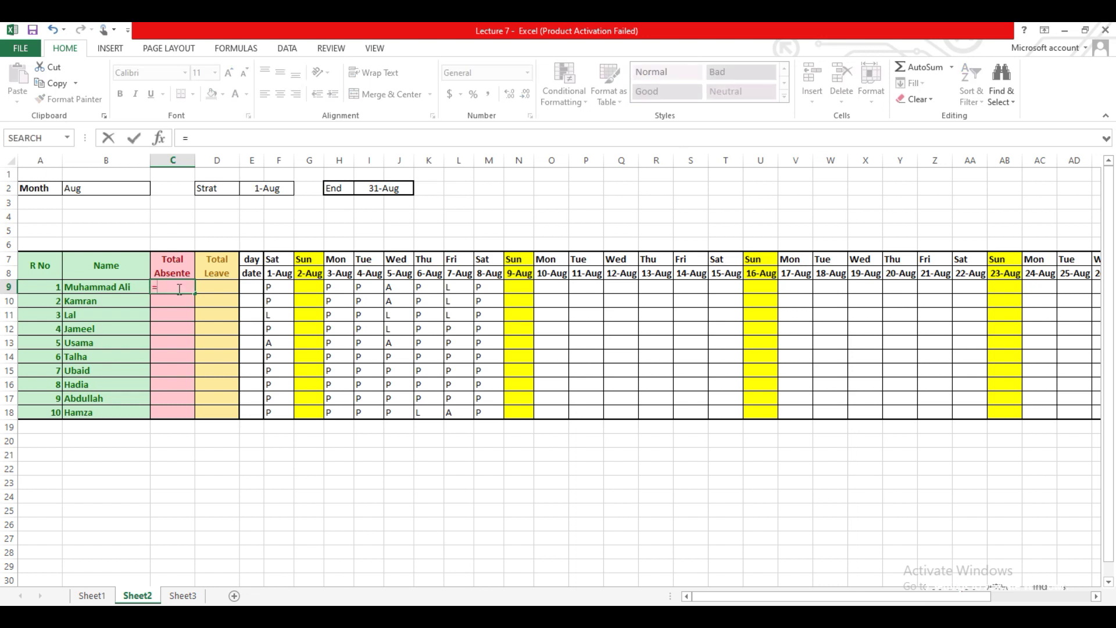
text(COUNTIF()
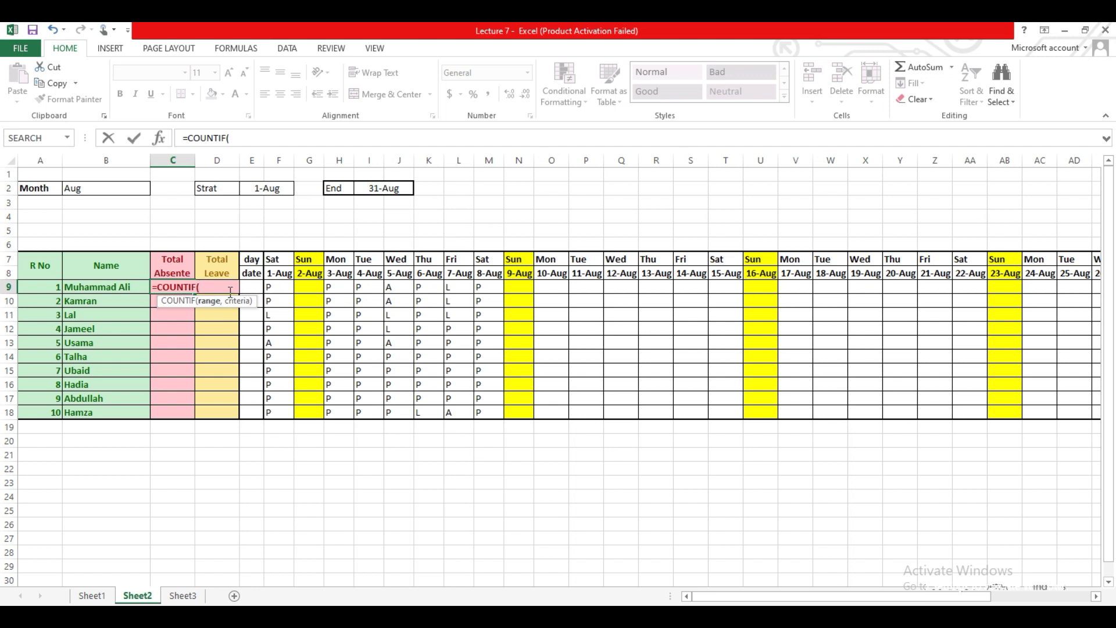
drag(278, 288, 1042, 289)
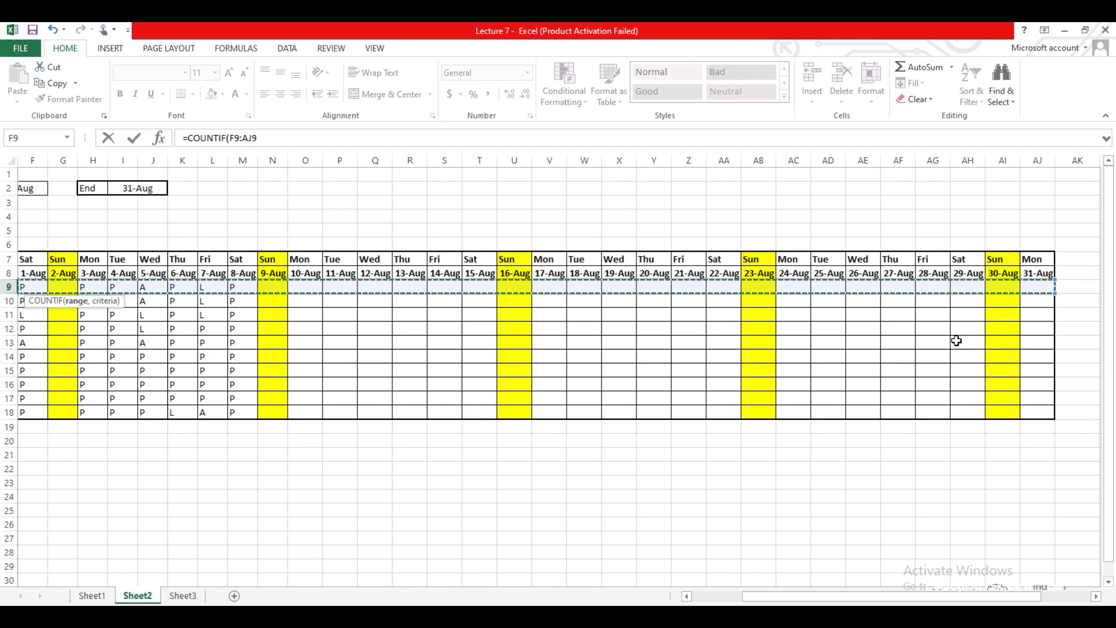
text(,"A)
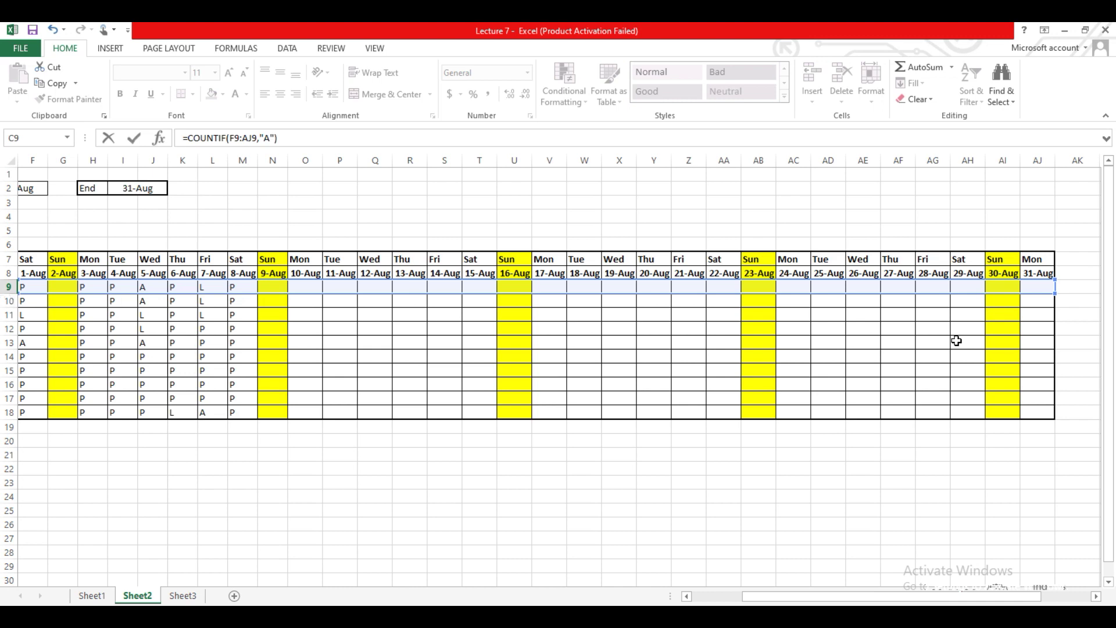
key(Return)
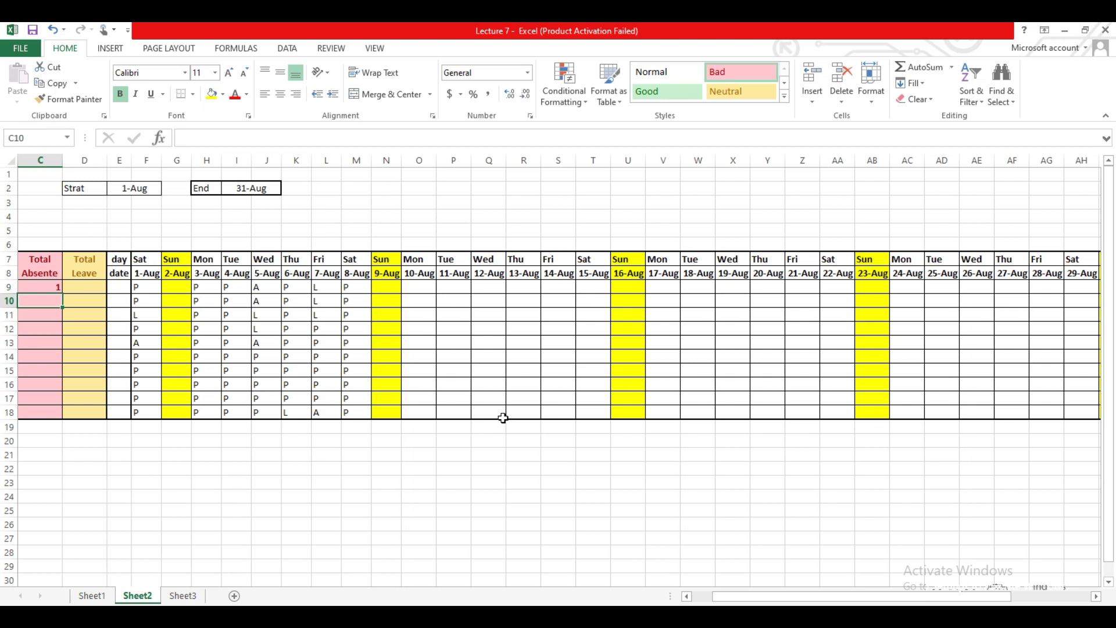
drag(718, 598, 696, 599)
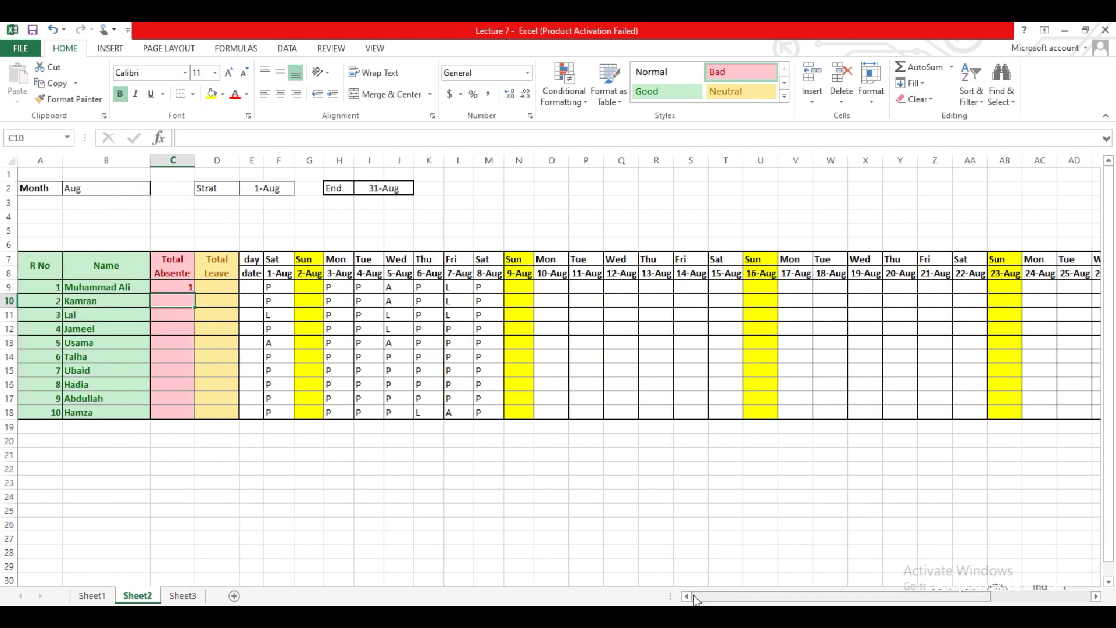
- Change the 6-Aug mark in K9 to A to test the absence total, and fill C9's formula down to C18
click(180, 284)
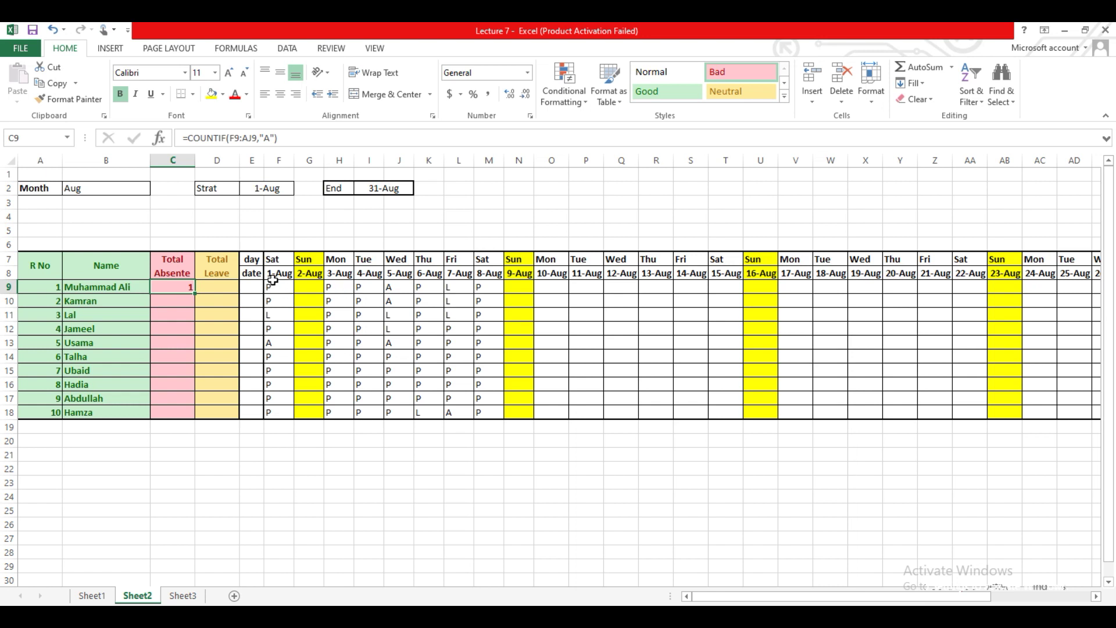
click(423, 284)
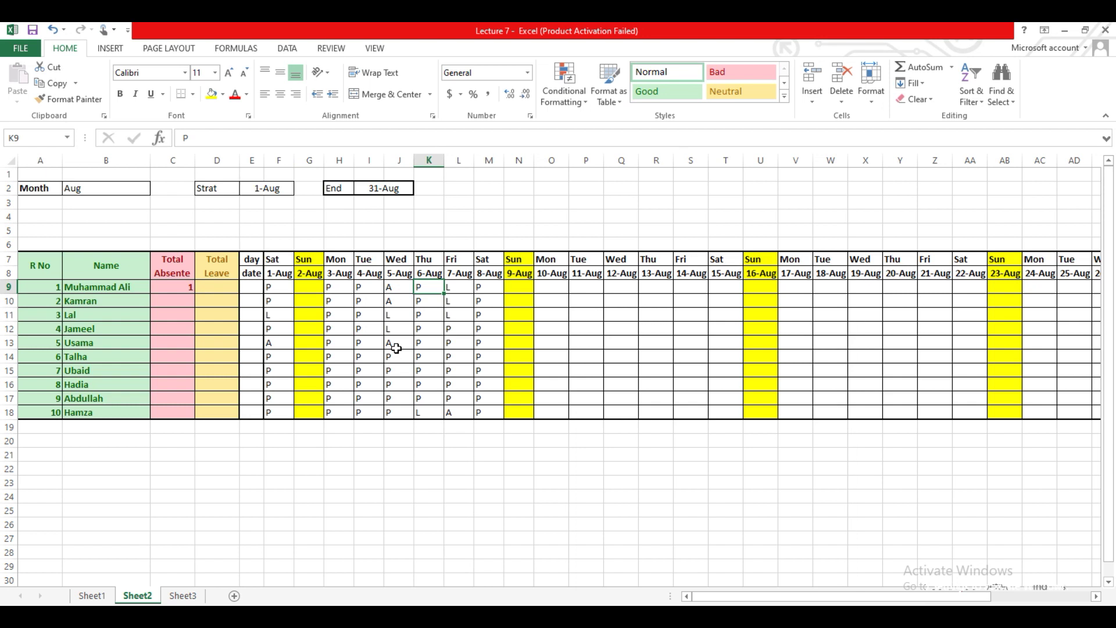
text(A)
key(Return)
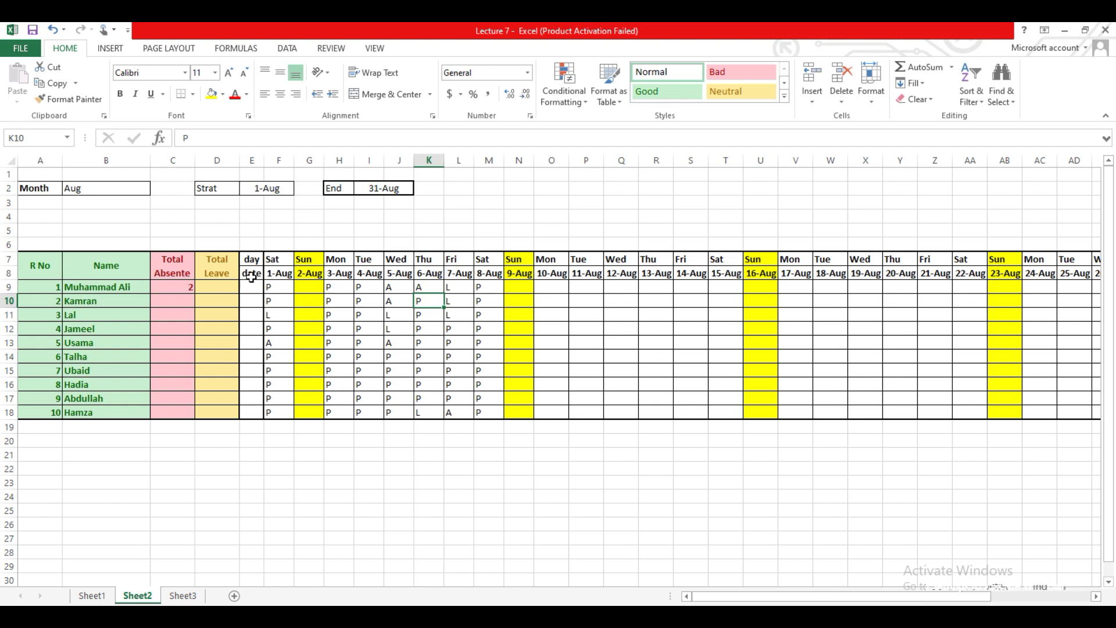
click(186, 288)
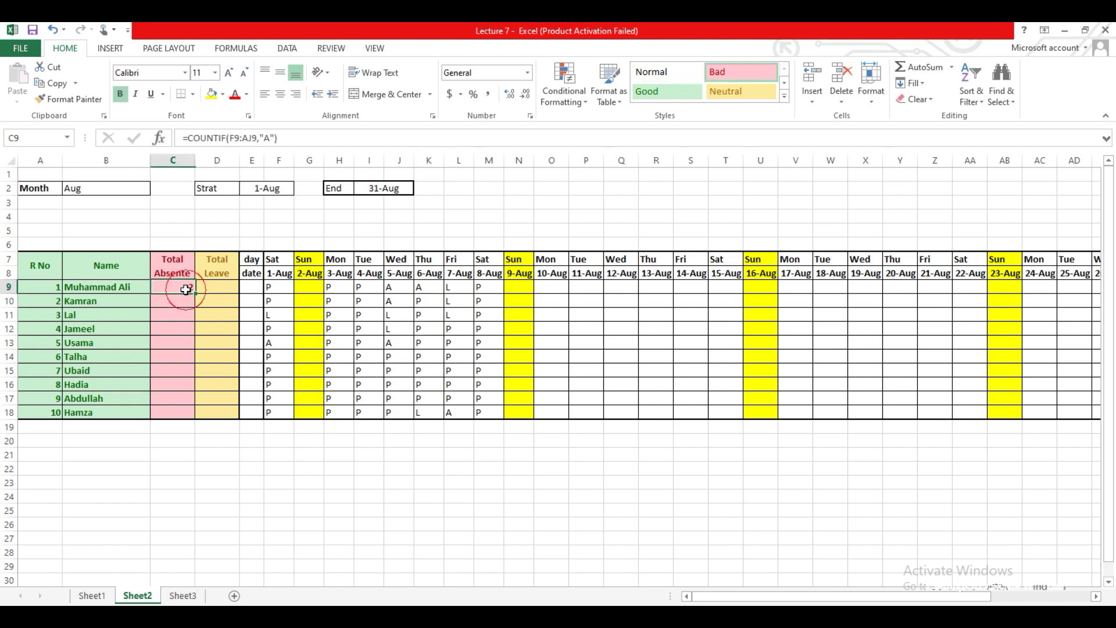
drag(193, 293, 190, 416)
- Enter the leave total formula =COUNTIF(F9:AJ9,"L") in D9
click(227, 289)
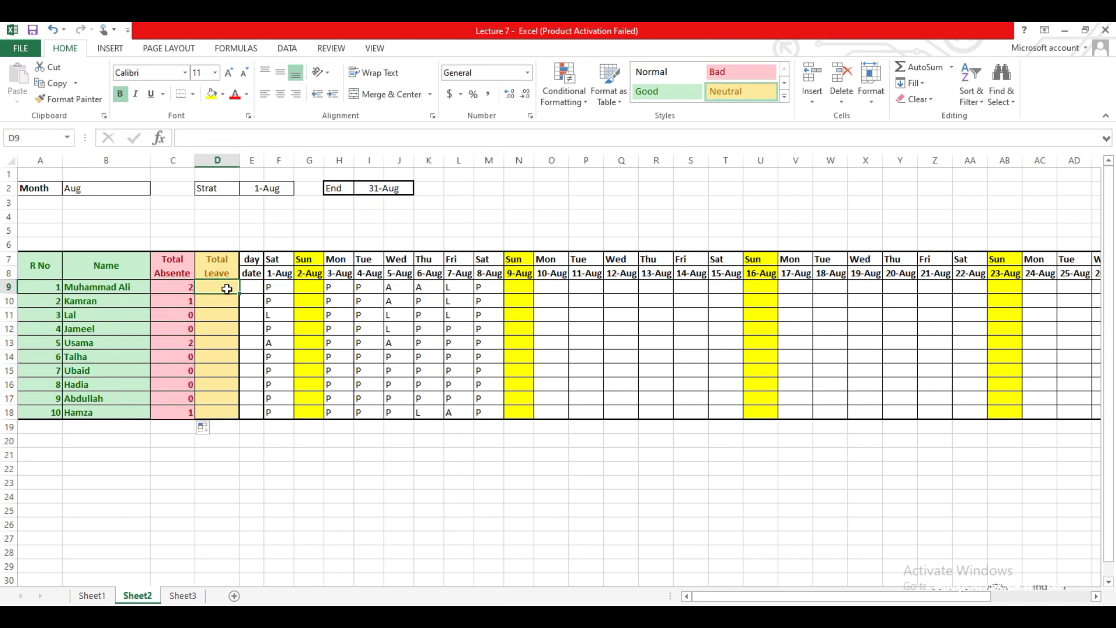
text(=)
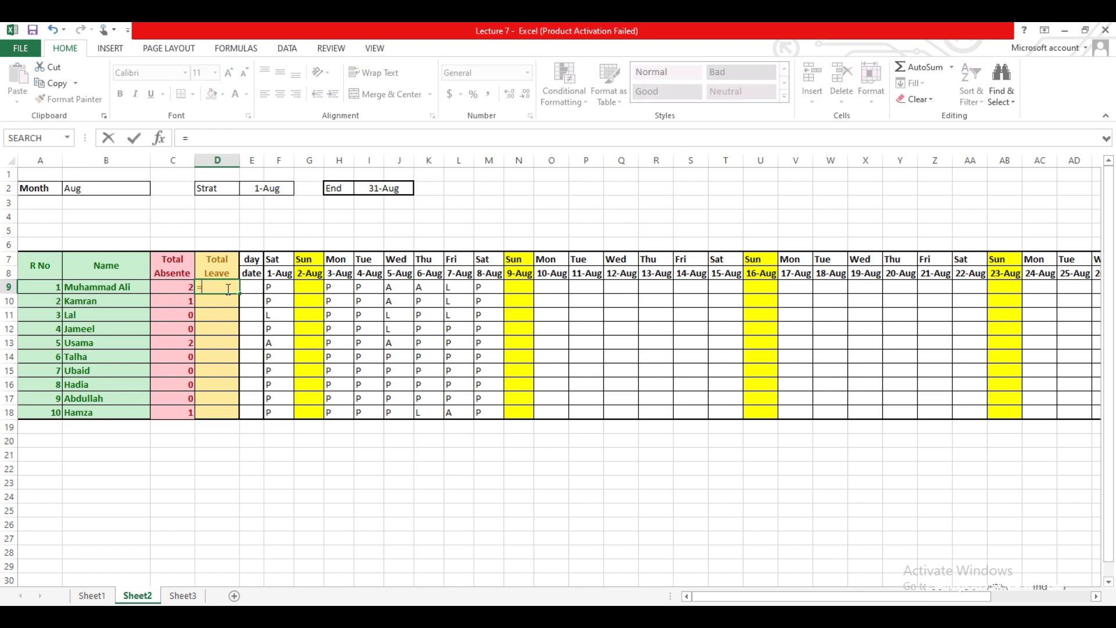
text(COUNT)
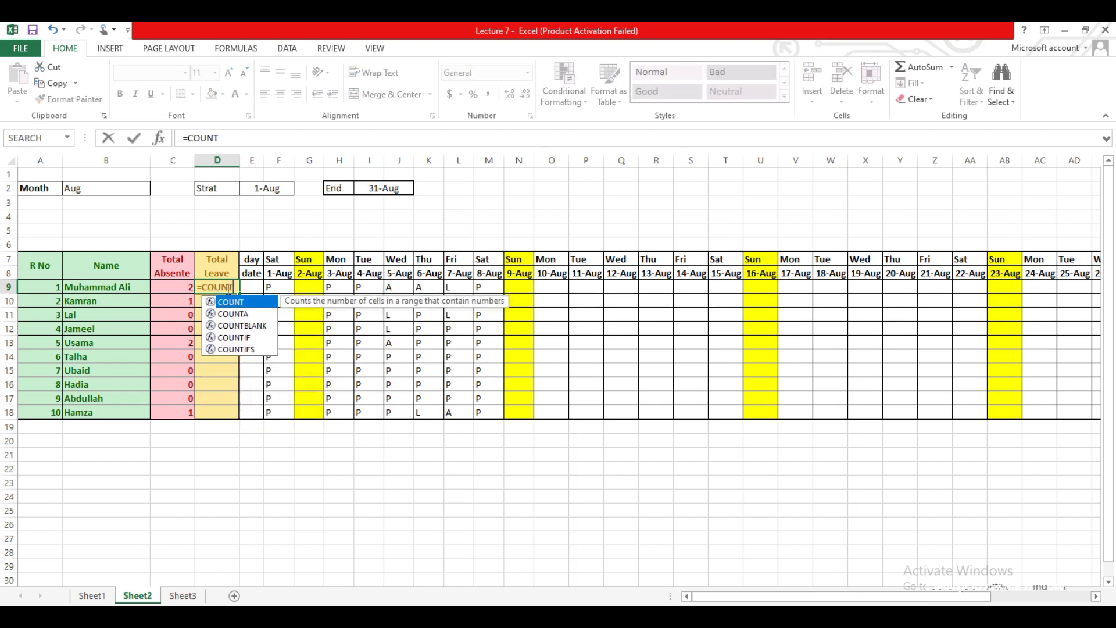
text(IF()
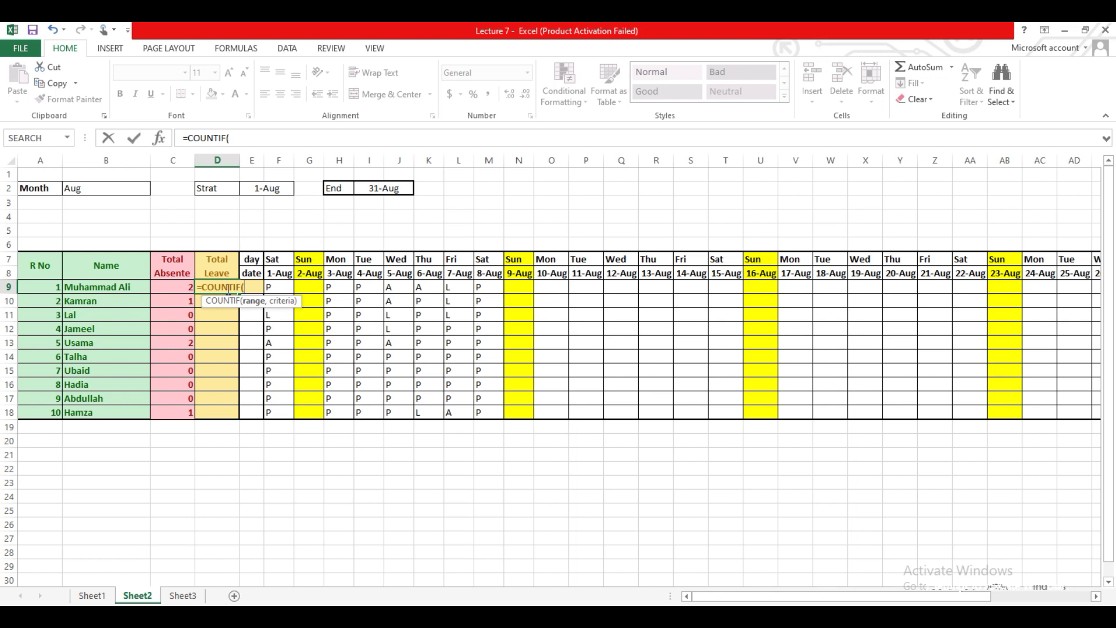
drag(286, 287, 960, 289)
drag(785, 603, 705, 603)
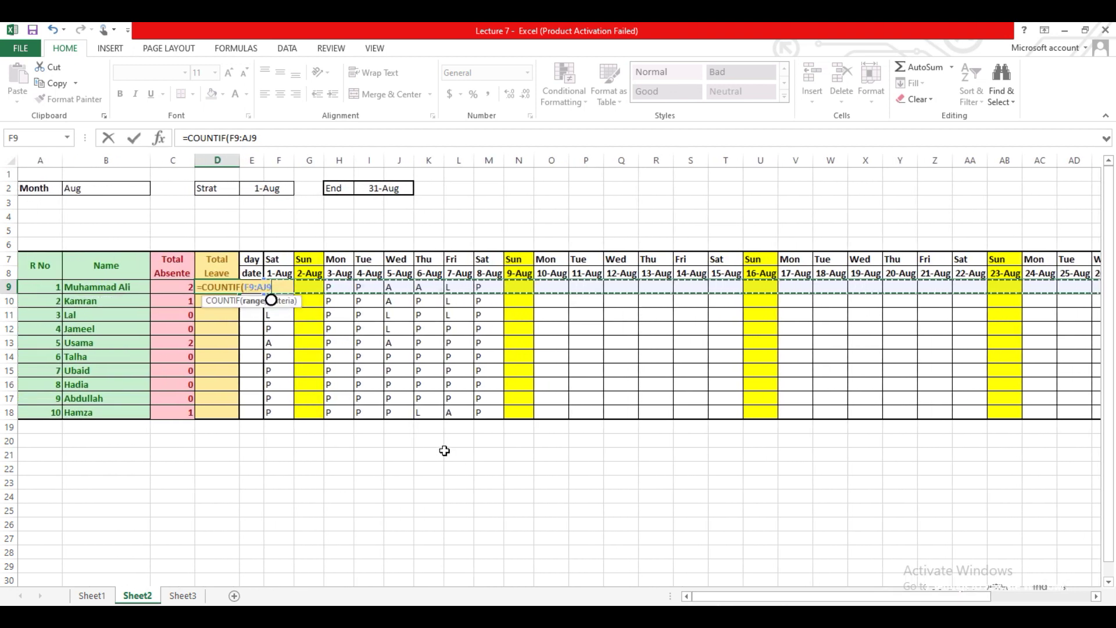
click(267, 138)
text(,"L)
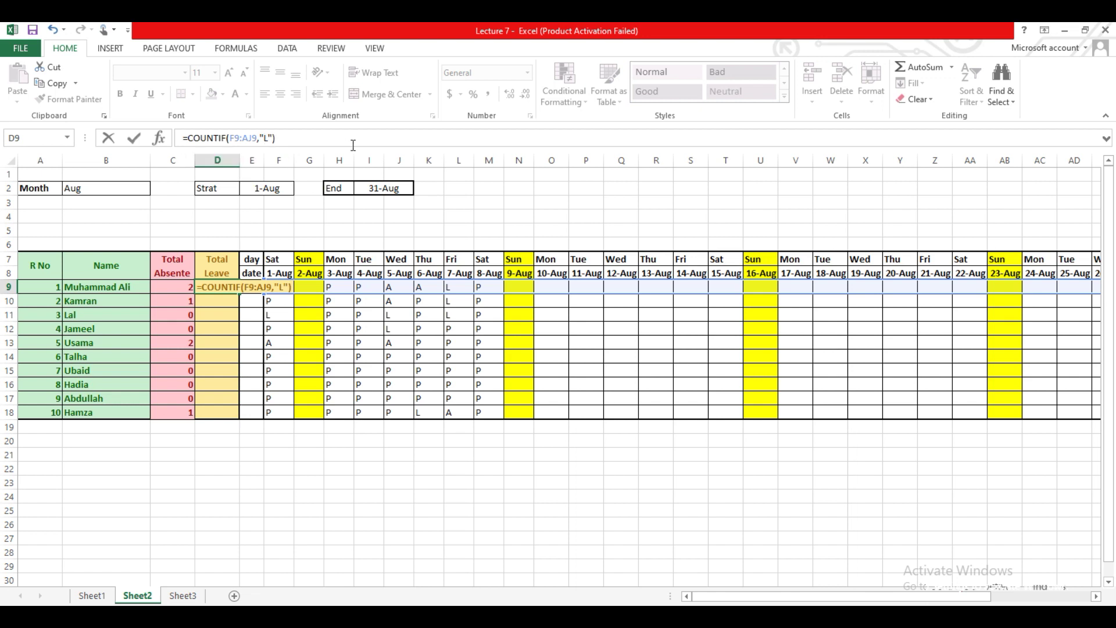
key(Return)
click(226, 285)
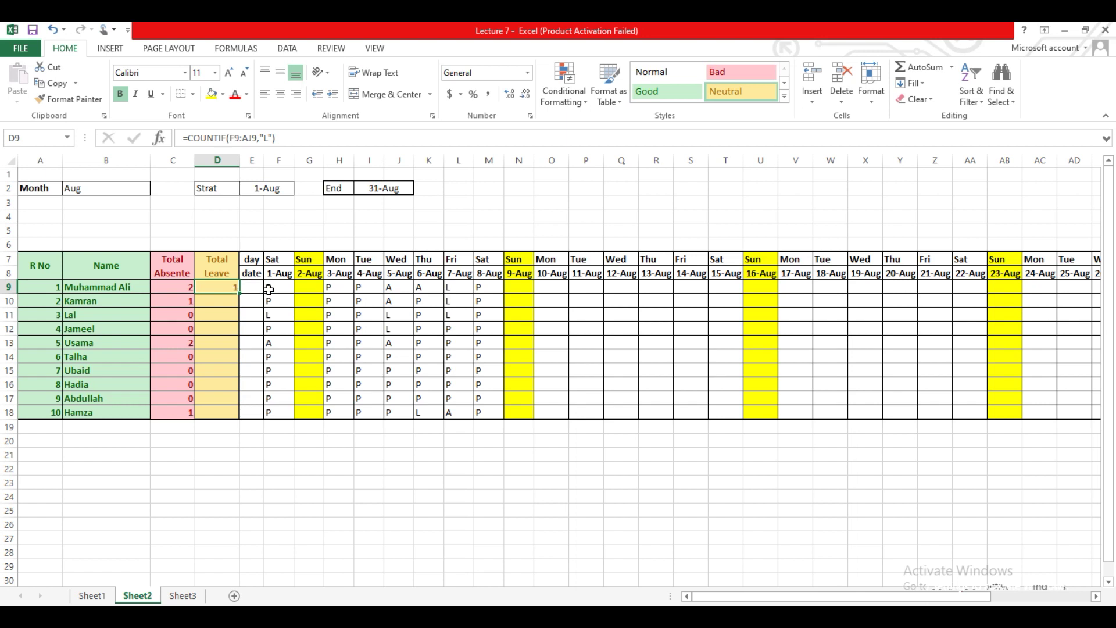
- Change the 4-Aug mark in I9 to L to test the leave total, and fill D9's formula down to D18
click(367, 288)
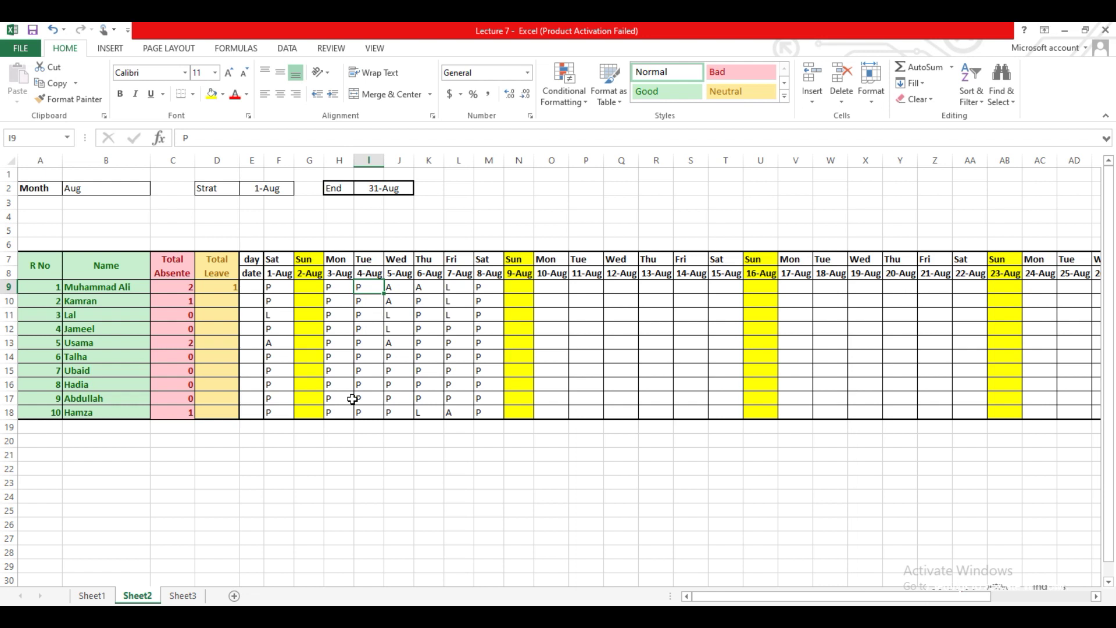
text(L)
key(Return)
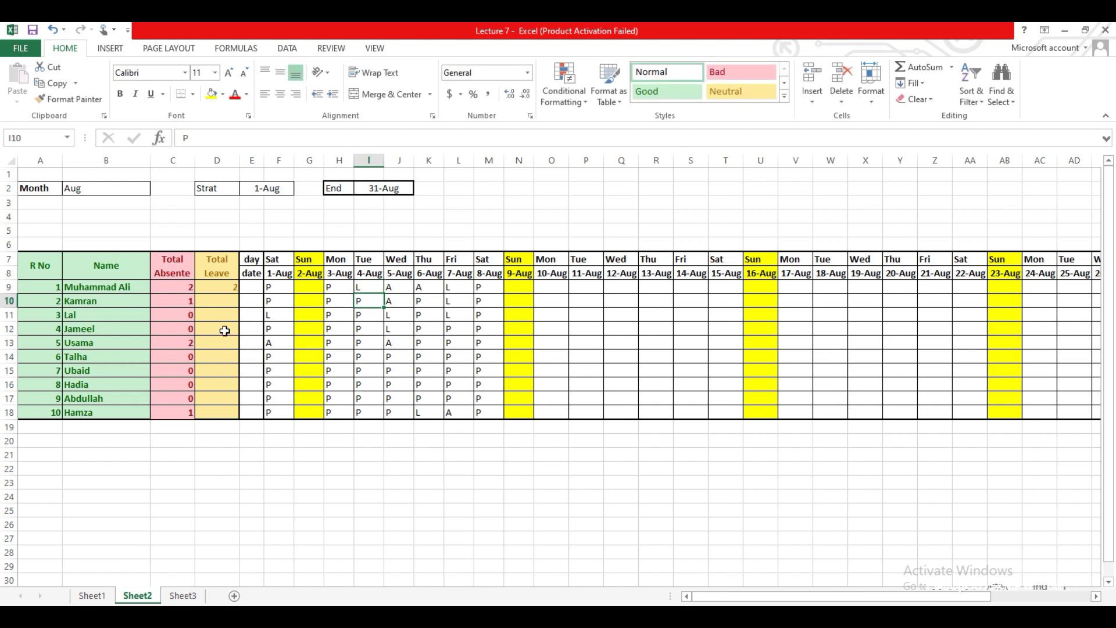
click(233, 288)
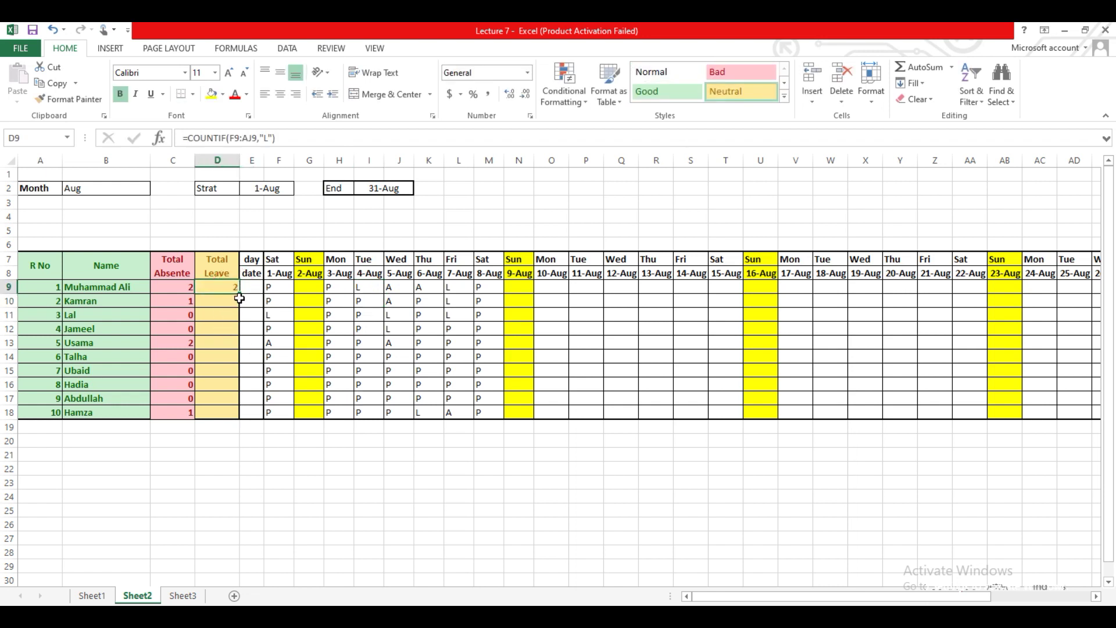
drag(239, 296, 234, 418)
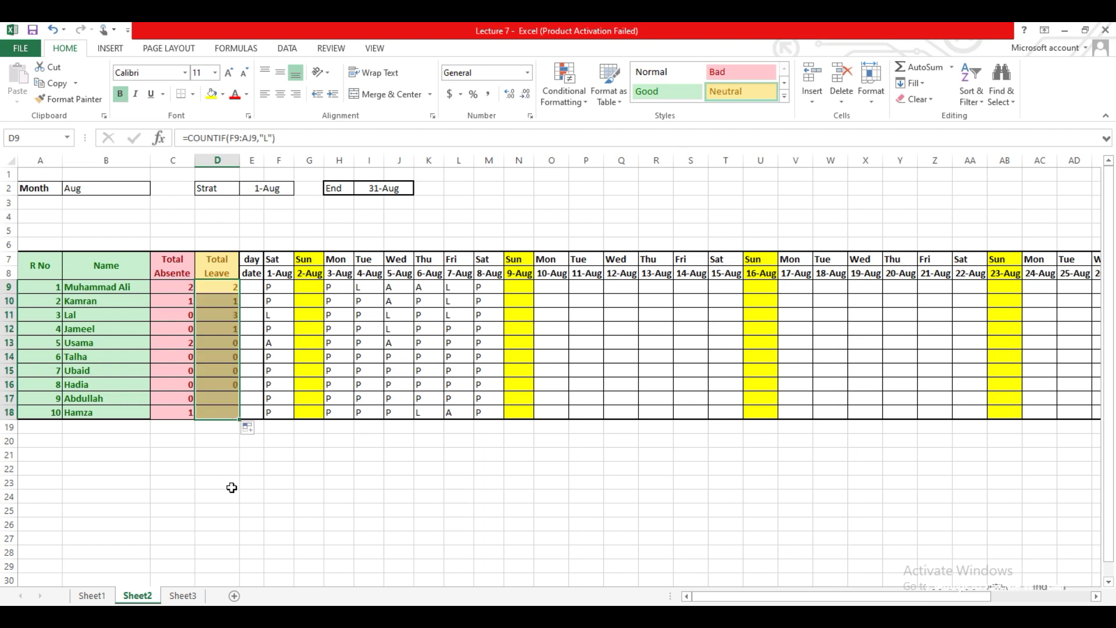
click(275, 481)
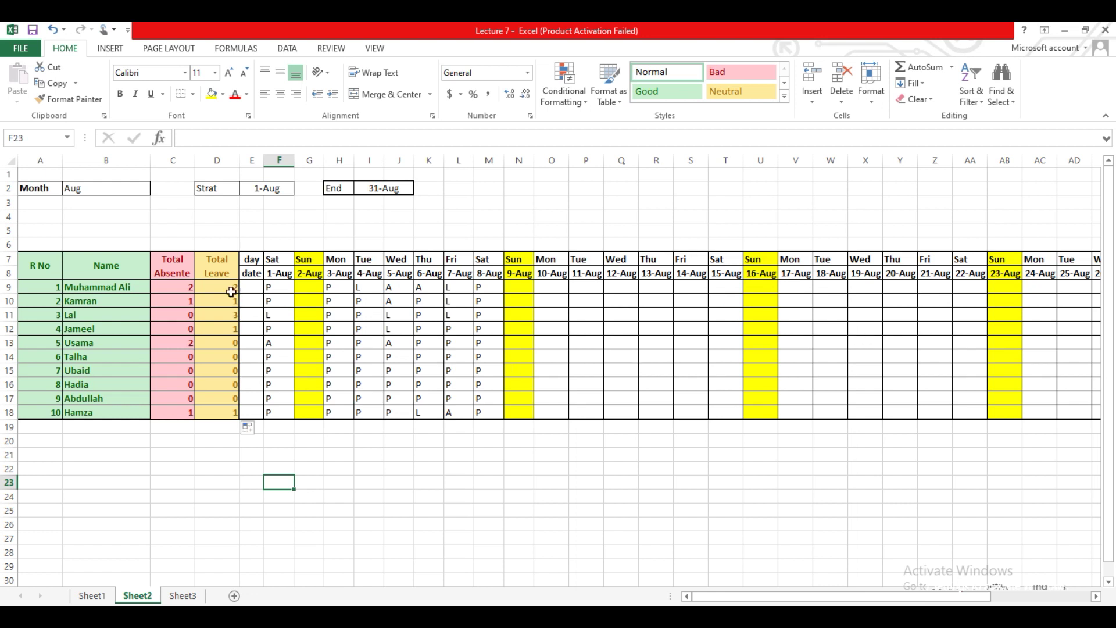
click(210, 288)
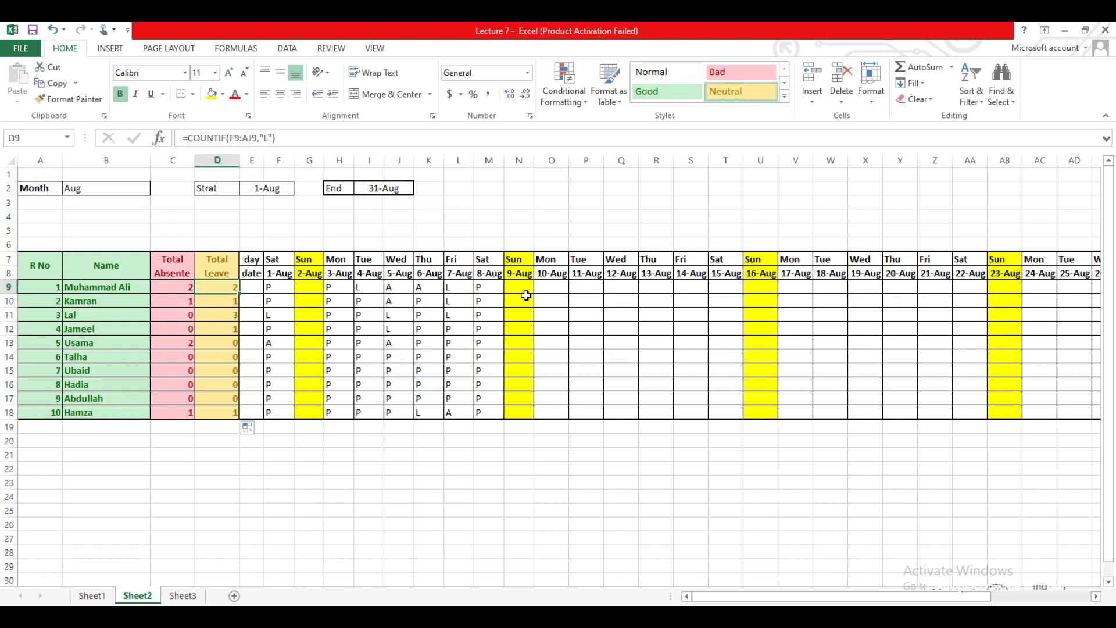
click(604, 291)
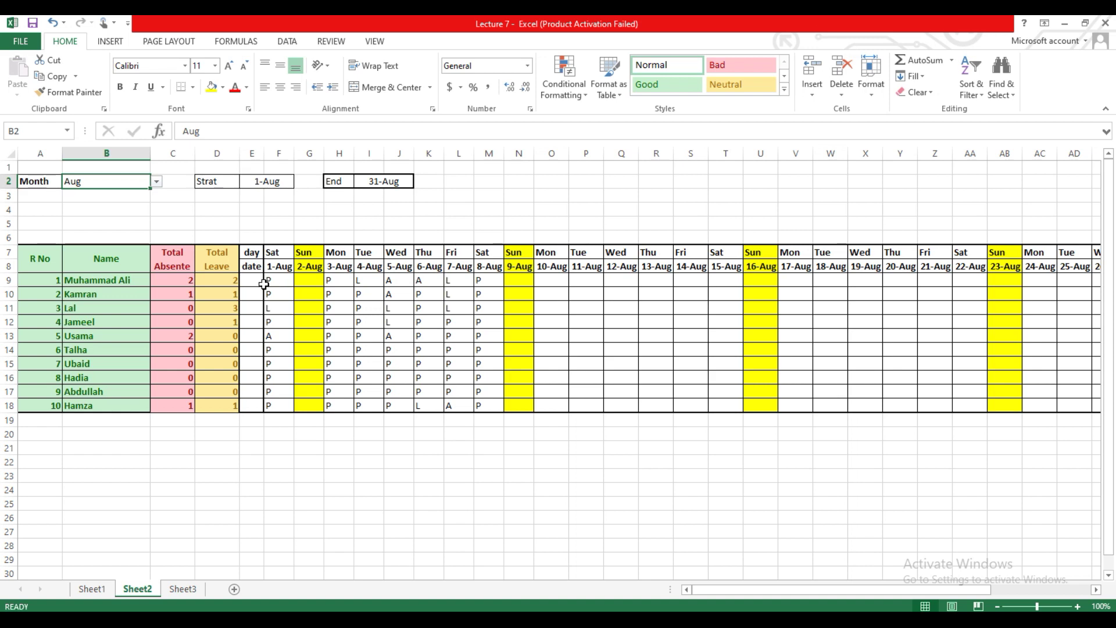
- Start a Text That Contains highlighting rule for the letter A on the attendance marks in F9:AJ18
drag(271, 279, 974, 399)
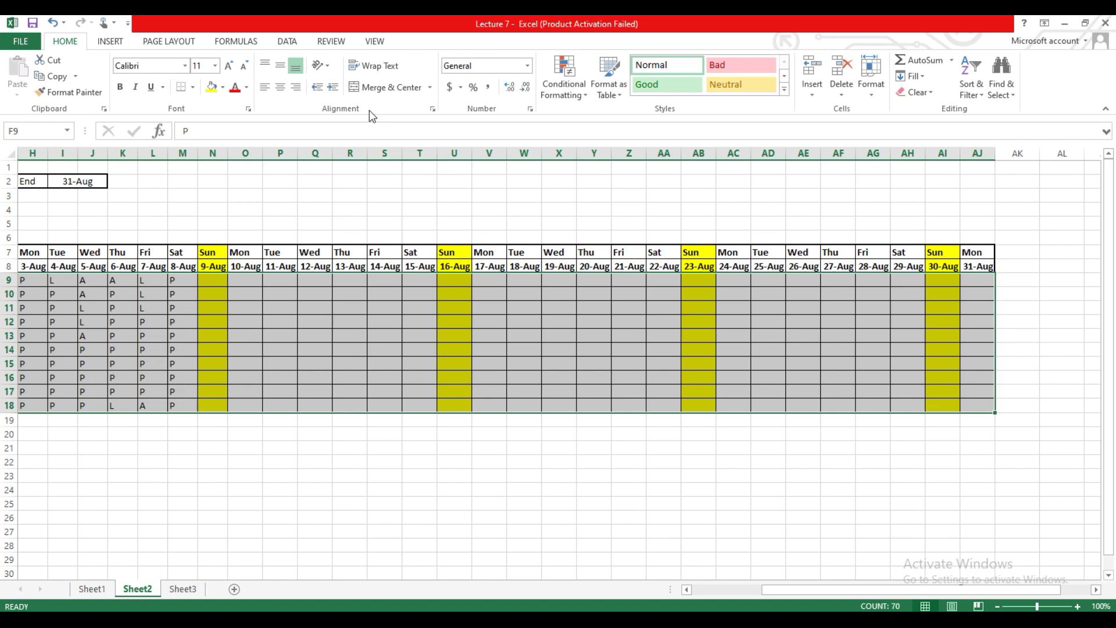
click(588, 100)
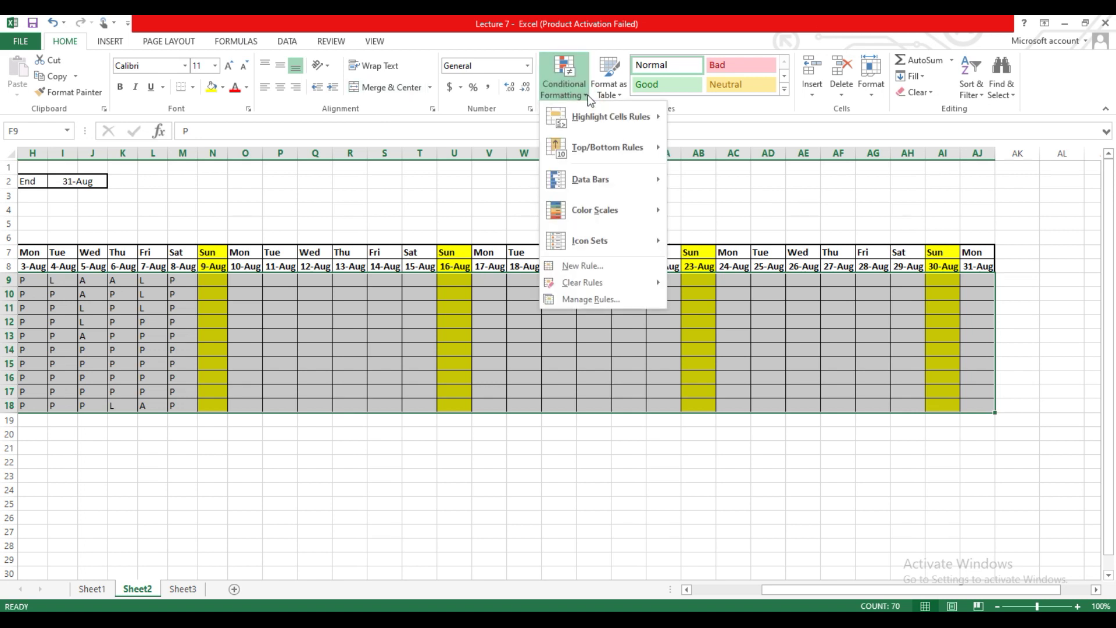
mouse_move(597, 125)
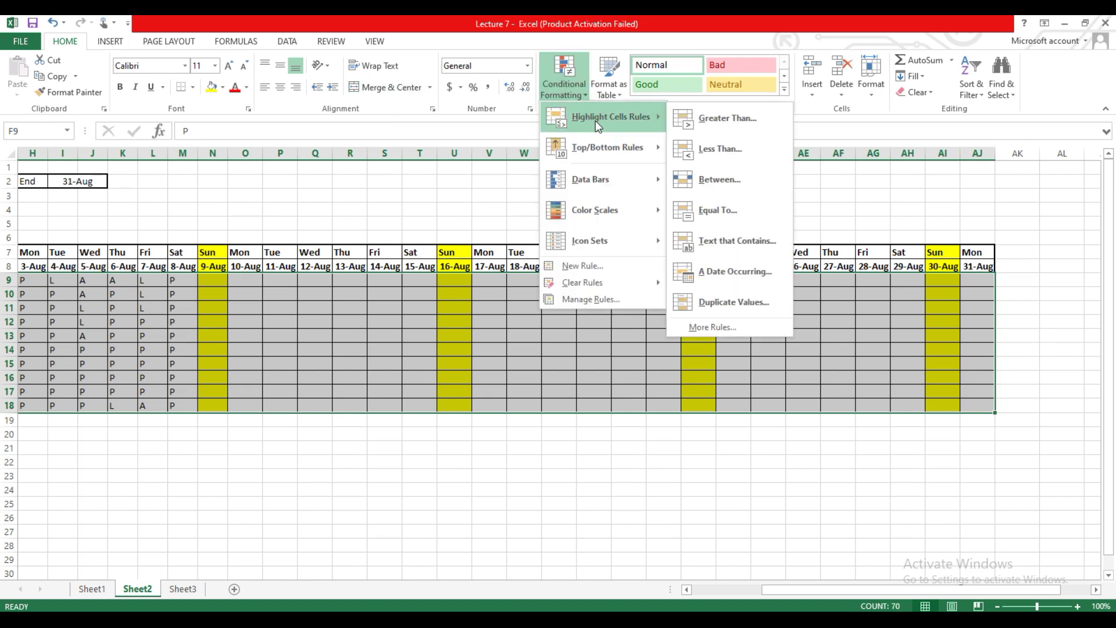
click(720, 242)
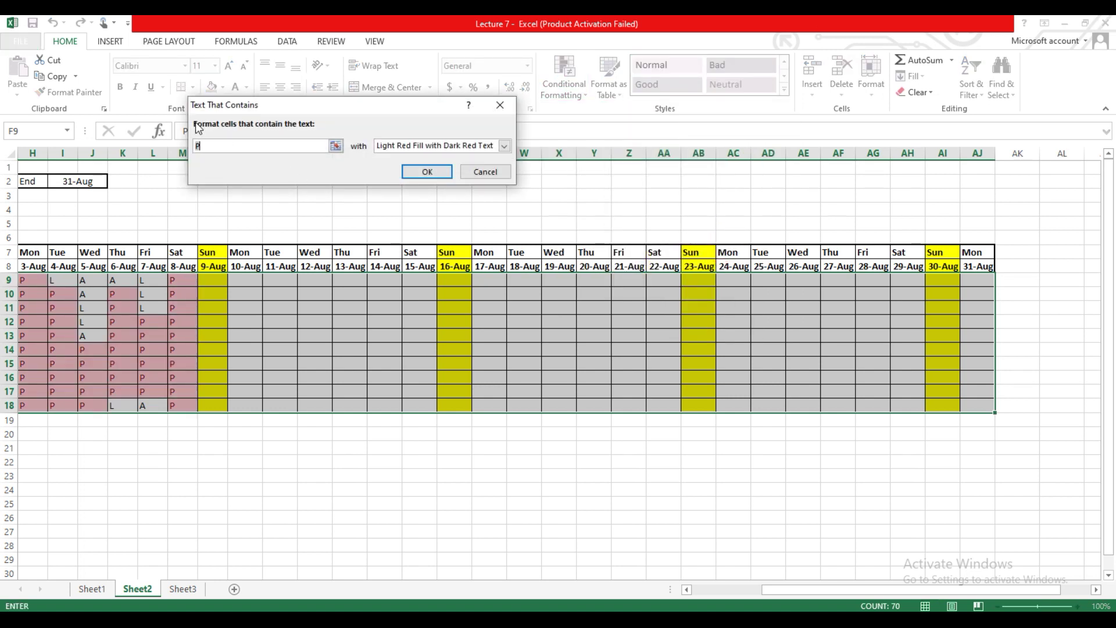
key(BackSpace)
text(a)
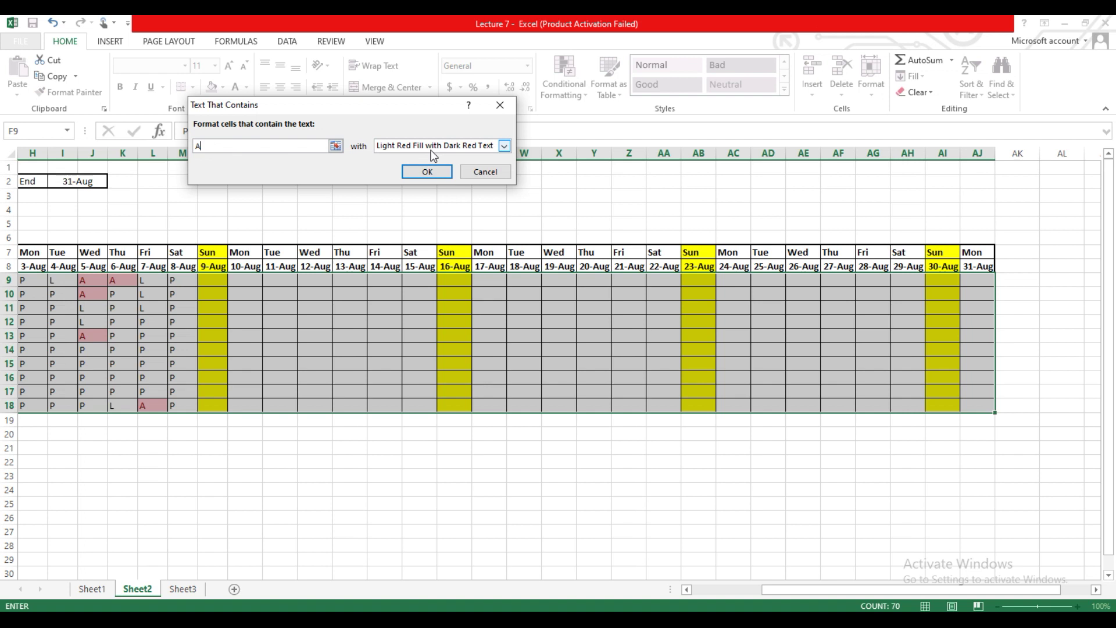
- Give the rule for A a custom light orange fill and apply it to the attendance marks
click(504, 146)
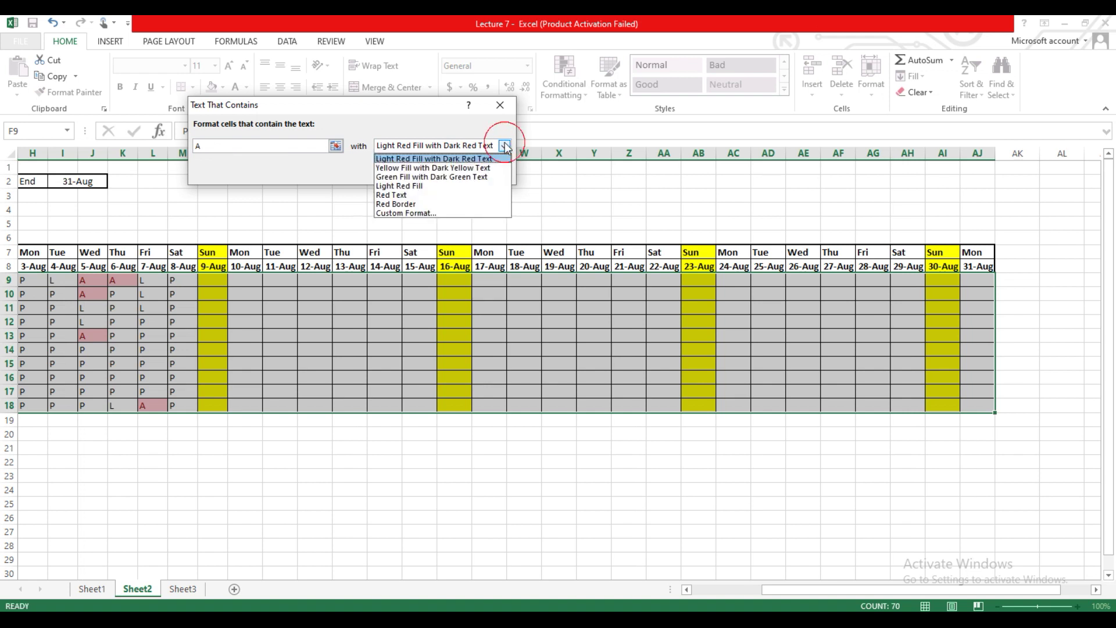
click(415, 214)
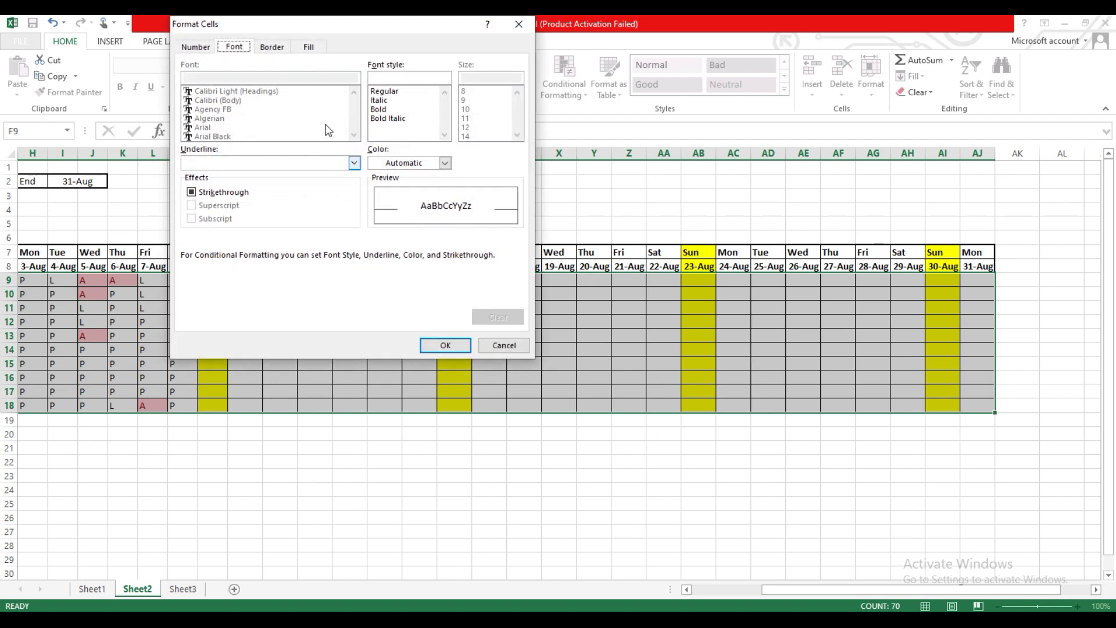
click(309, 48)
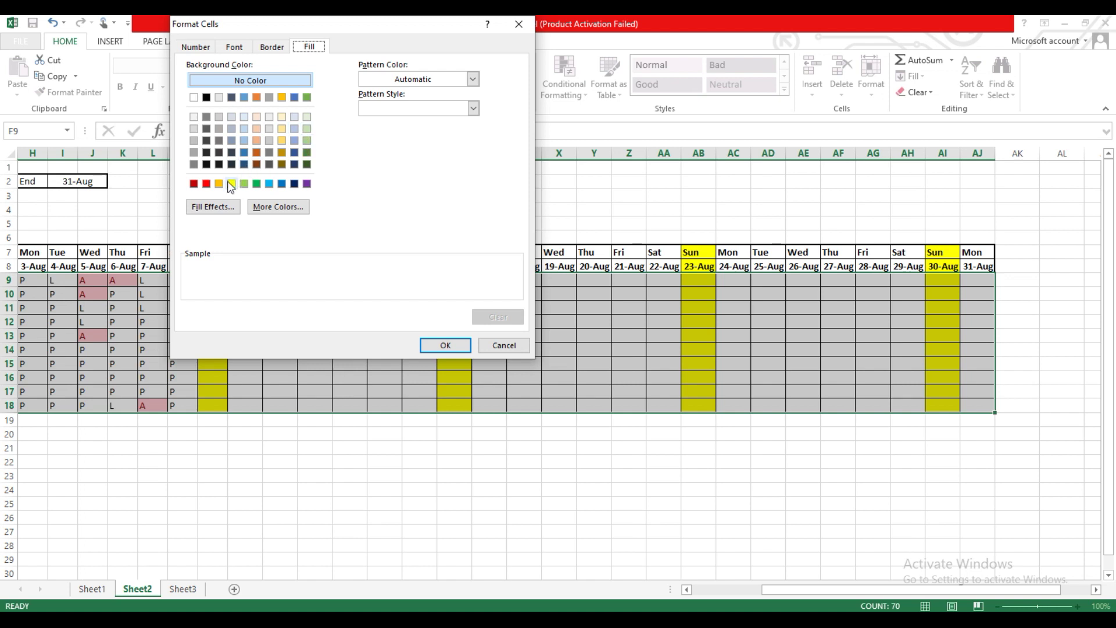
click(194, 184)
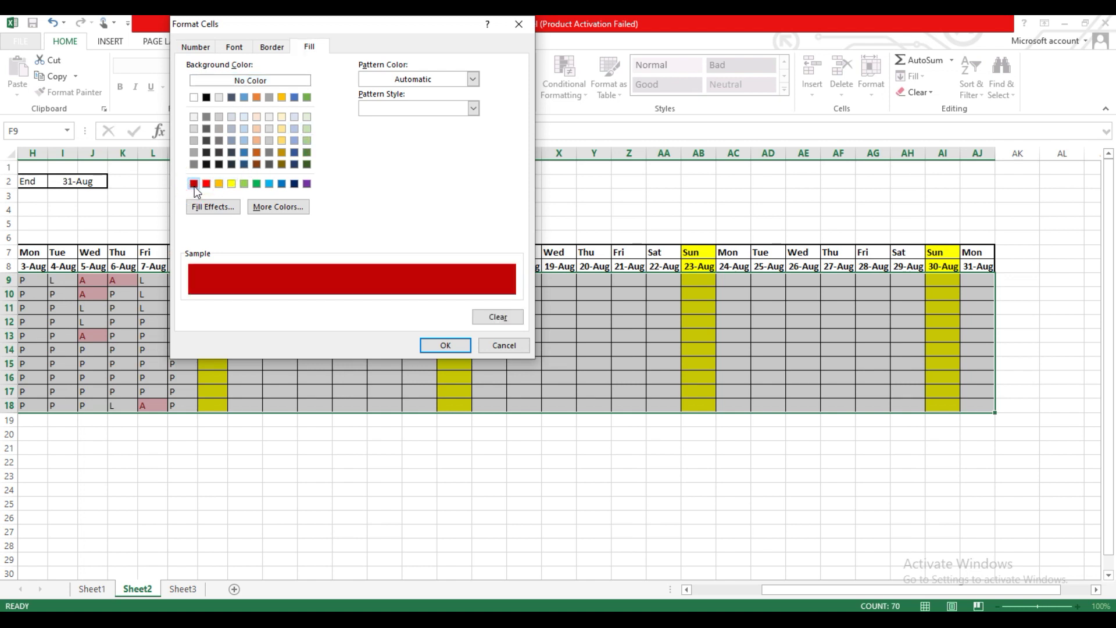
click(257, 141)
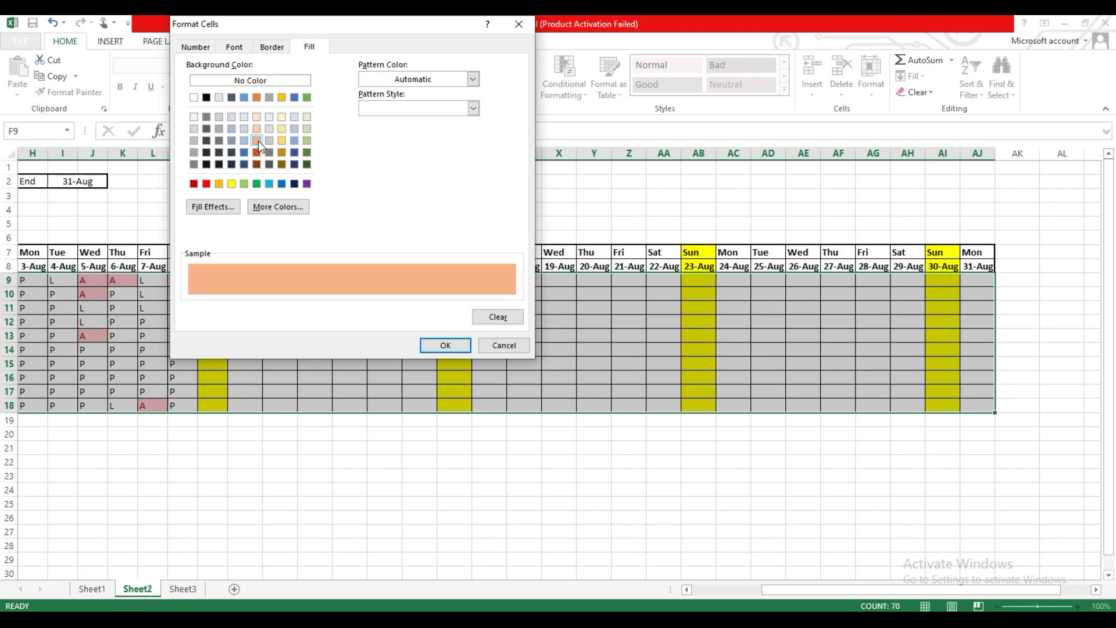
click(443, 346)
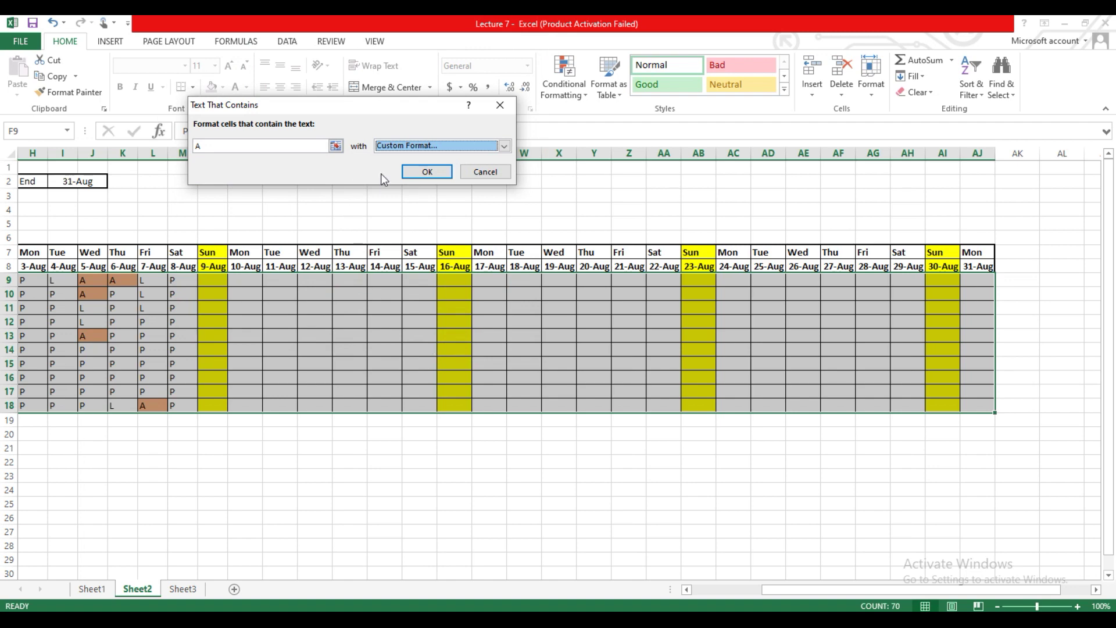
click(412, 173)
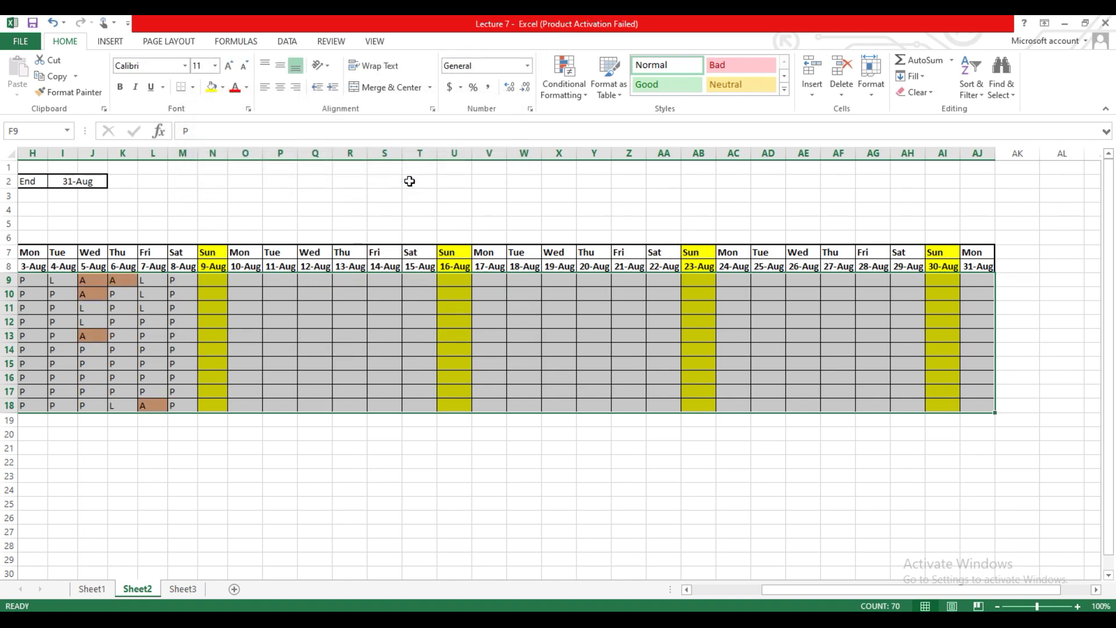
click(548, 543)
drag(813, 591, 734, 596)
click(559, 557)
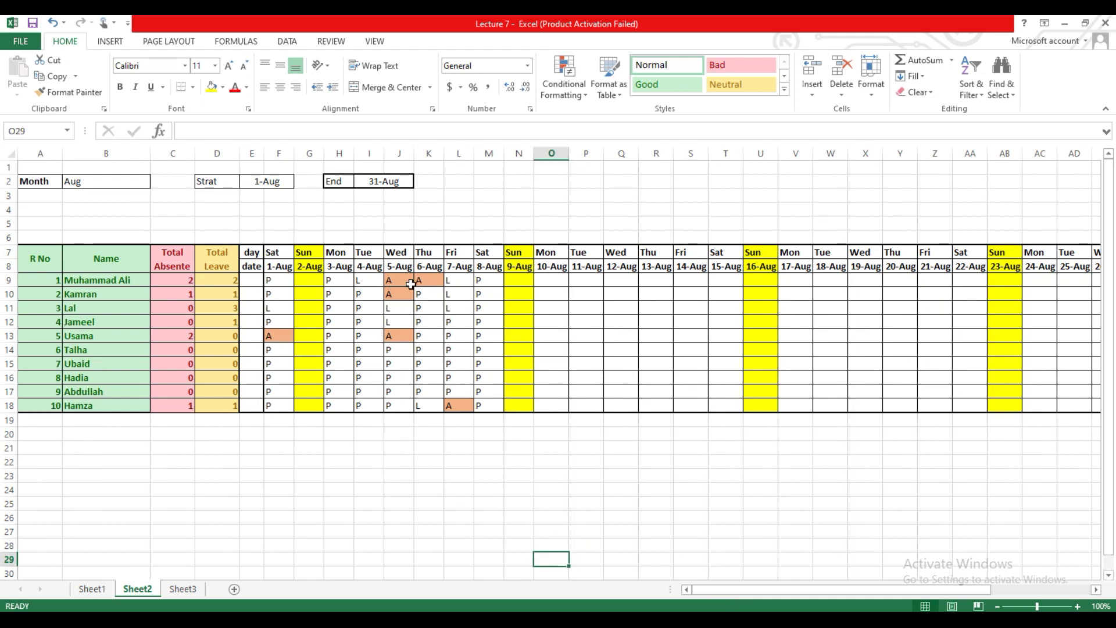
- Start a Text That Contains highlighting rule for the letter L on the attendance marks in F9:AJ18
drag(280, 280, 1067, 408)
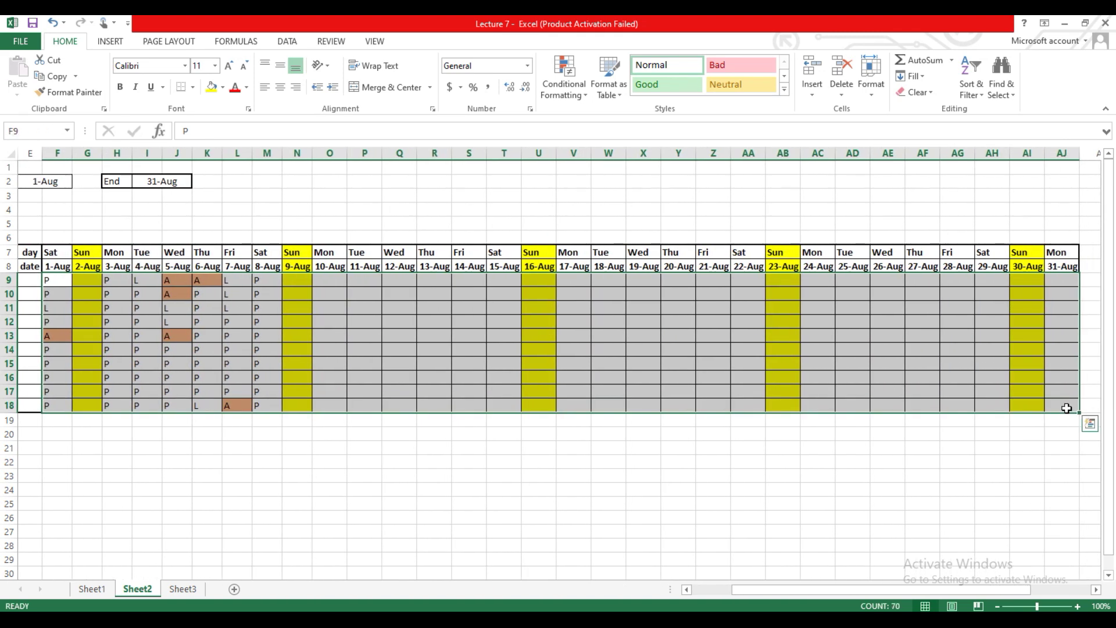
click(584, 96)
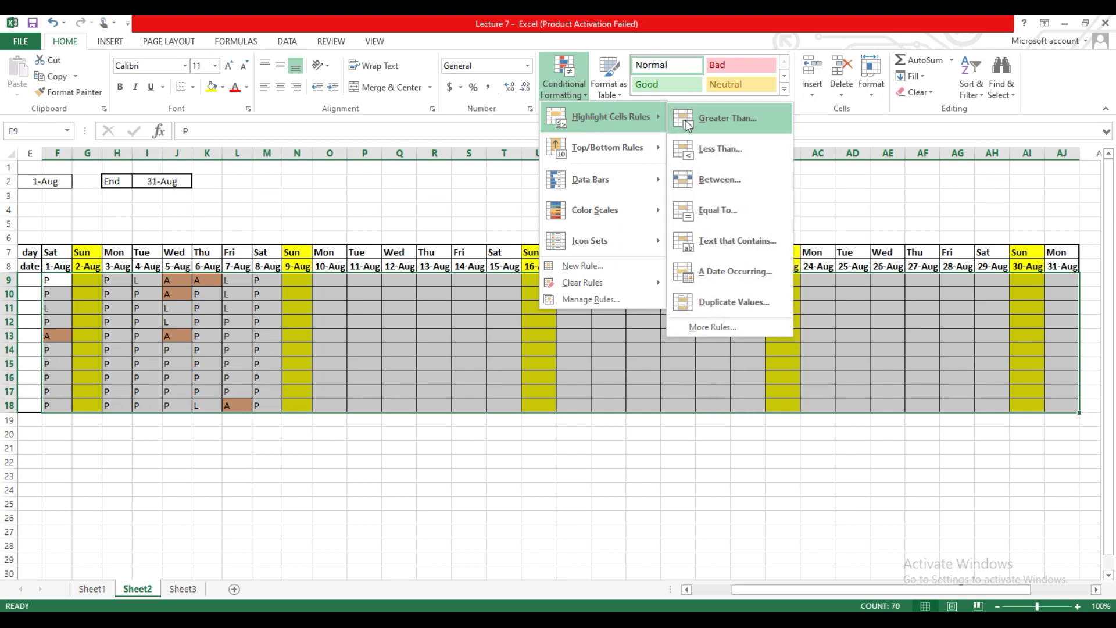
click(731, 242)
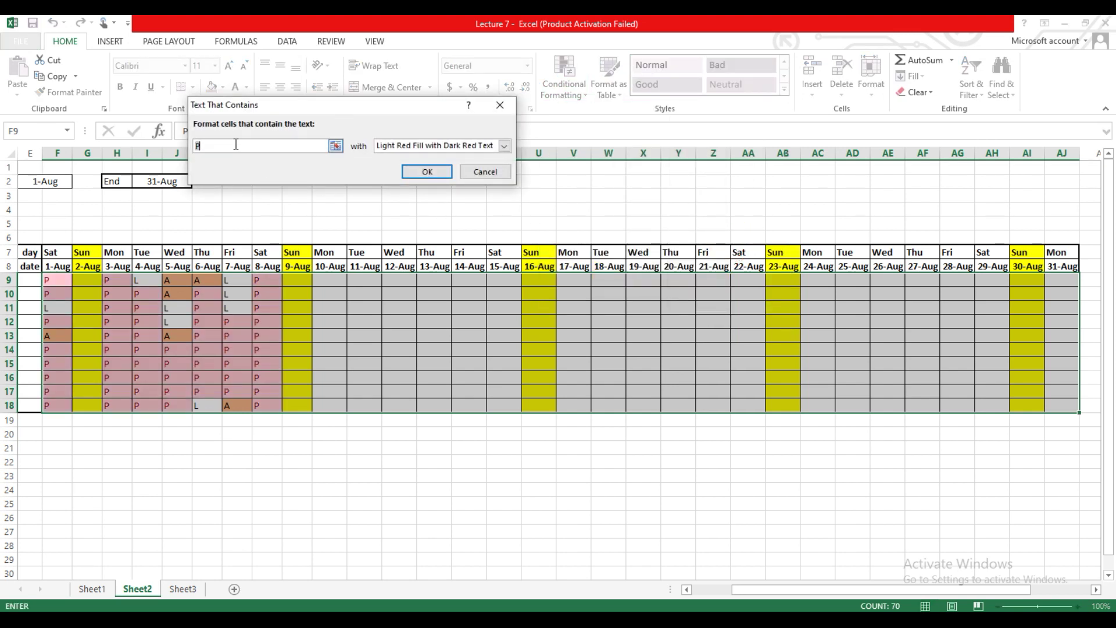
text(L)
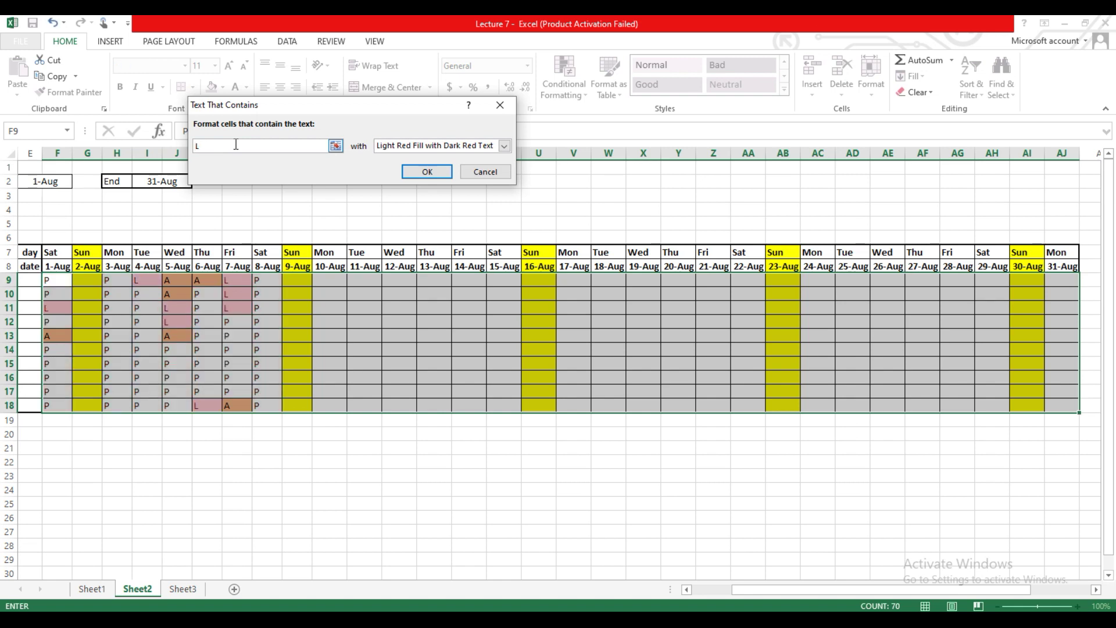
- Give the rule for L a custom light blue fill and apply it to the attendance marks
click(504, 145)
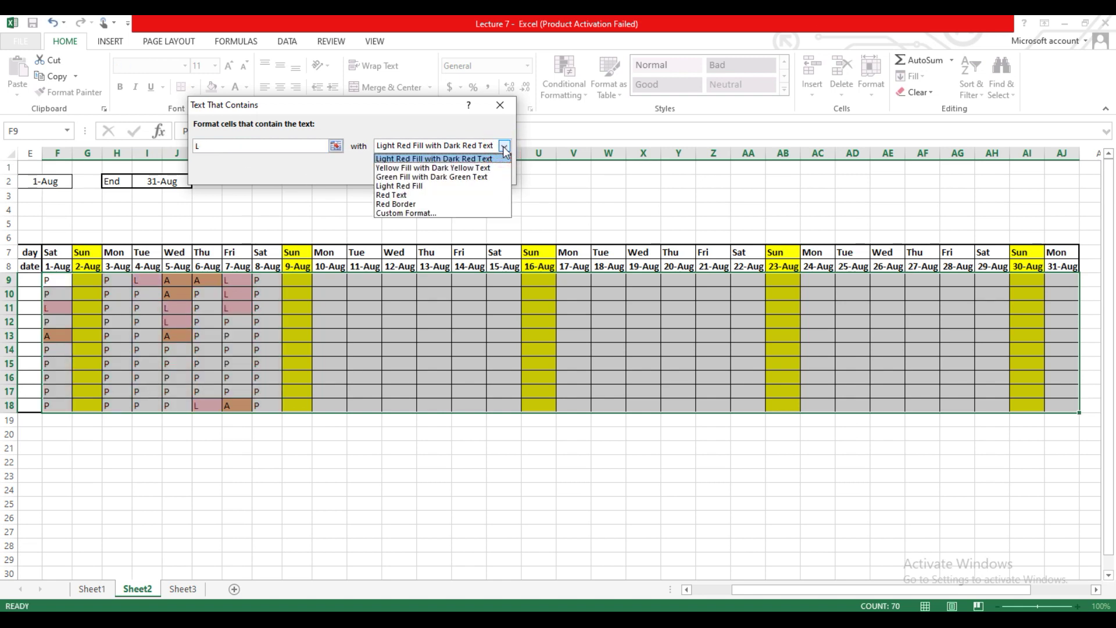
click(406, 213)
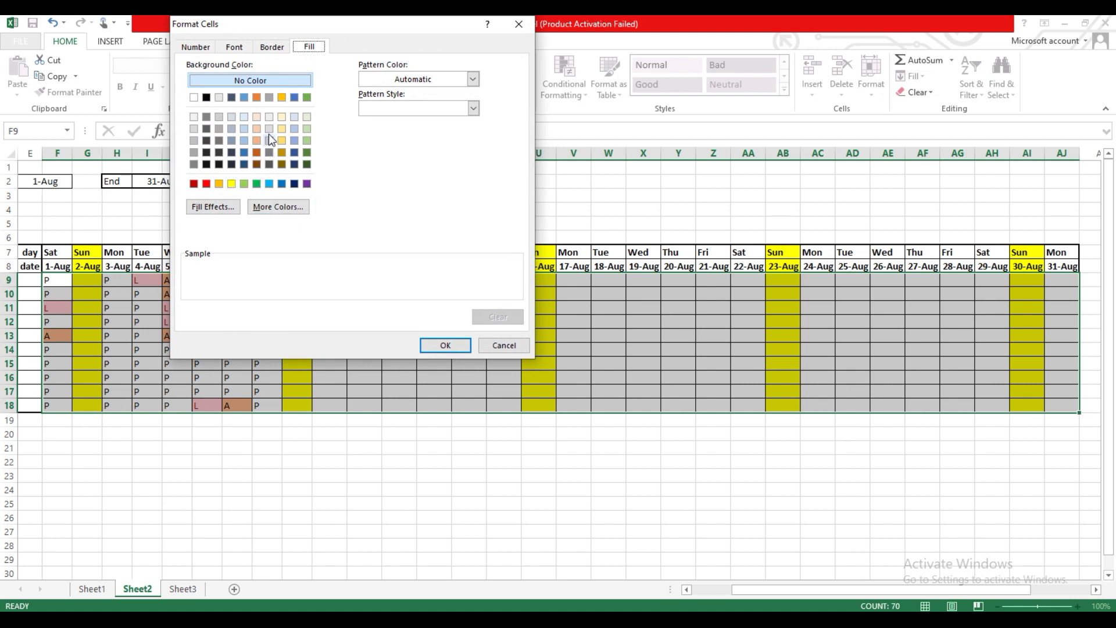
click(294, 117)
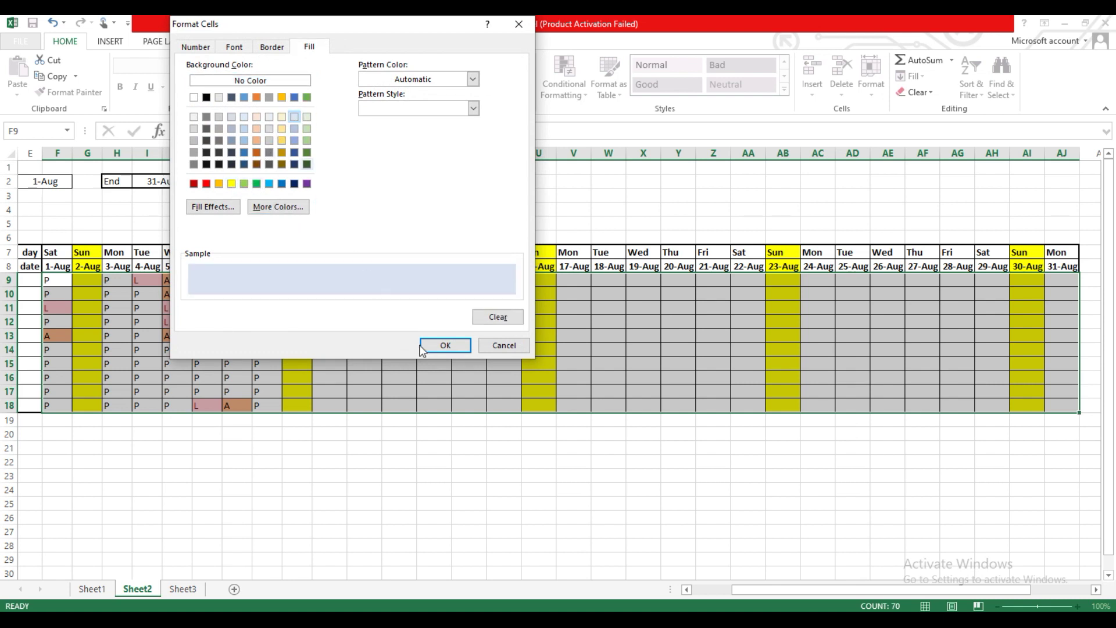
click(452, 350)
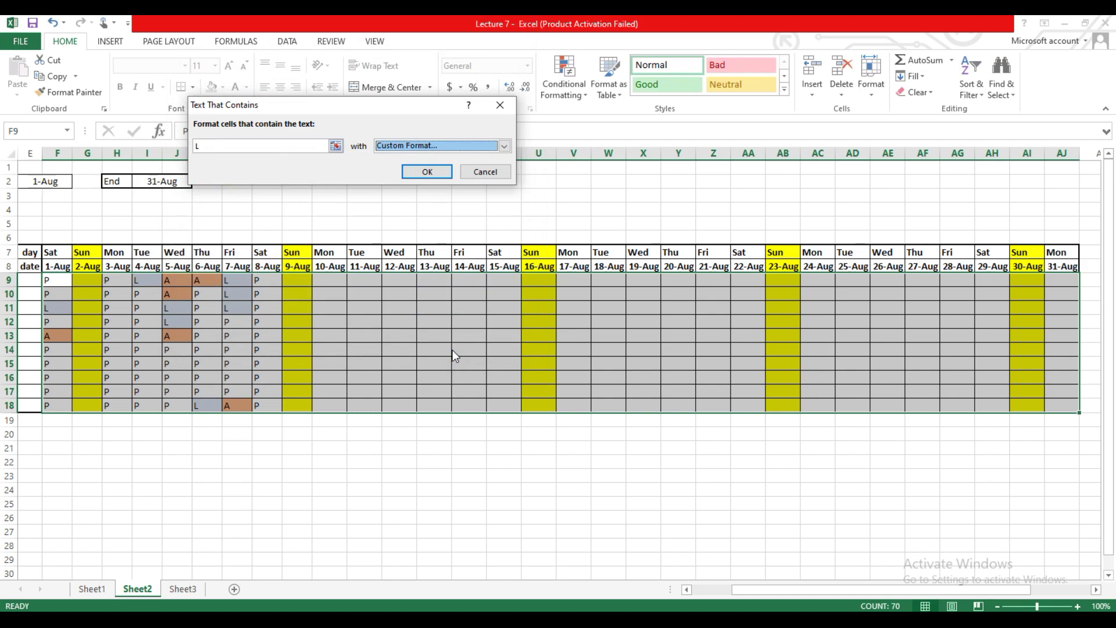
click(439, 173)
click(406, 530)
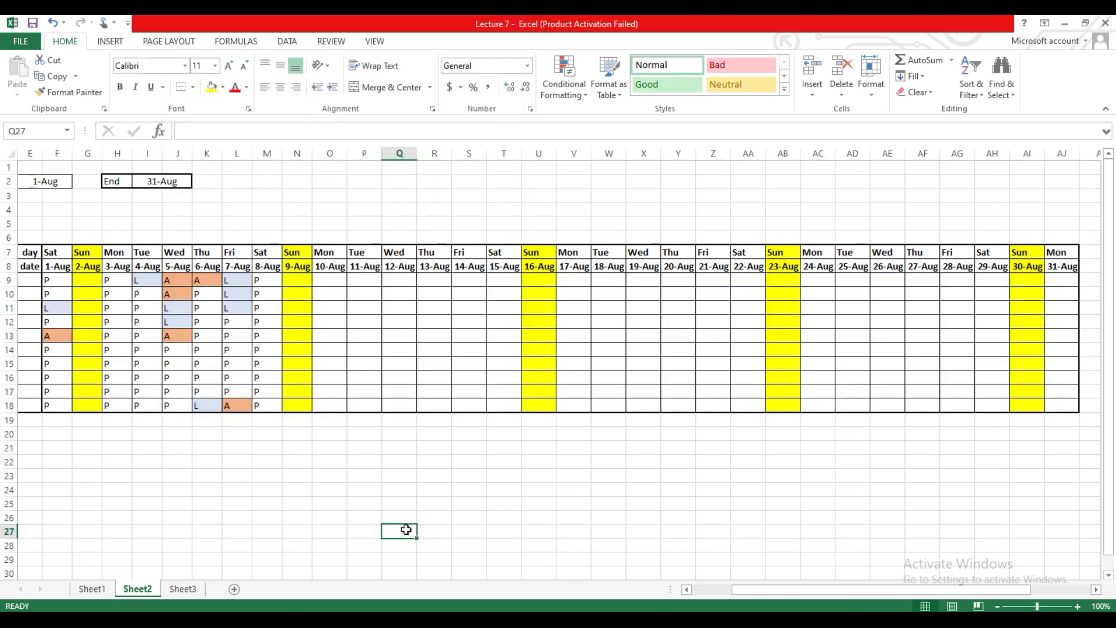
- Enter A for 10-Aug in O9 to test the absence colour and total on the first student's row
drag(743, 589, 702, 588)
click(405, 478)
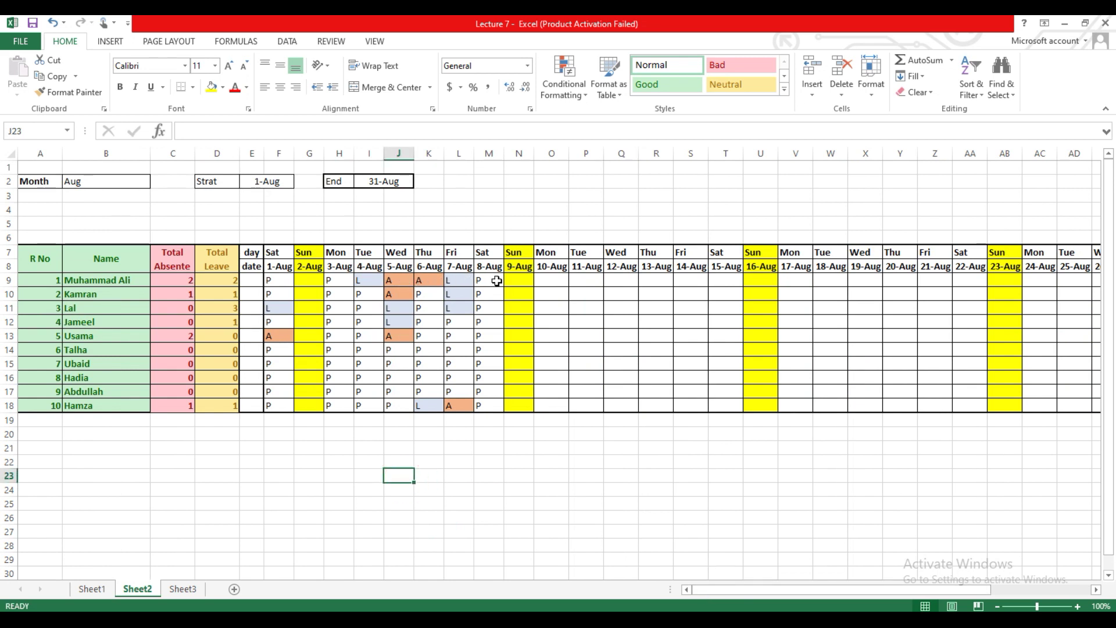
click(550, 281)
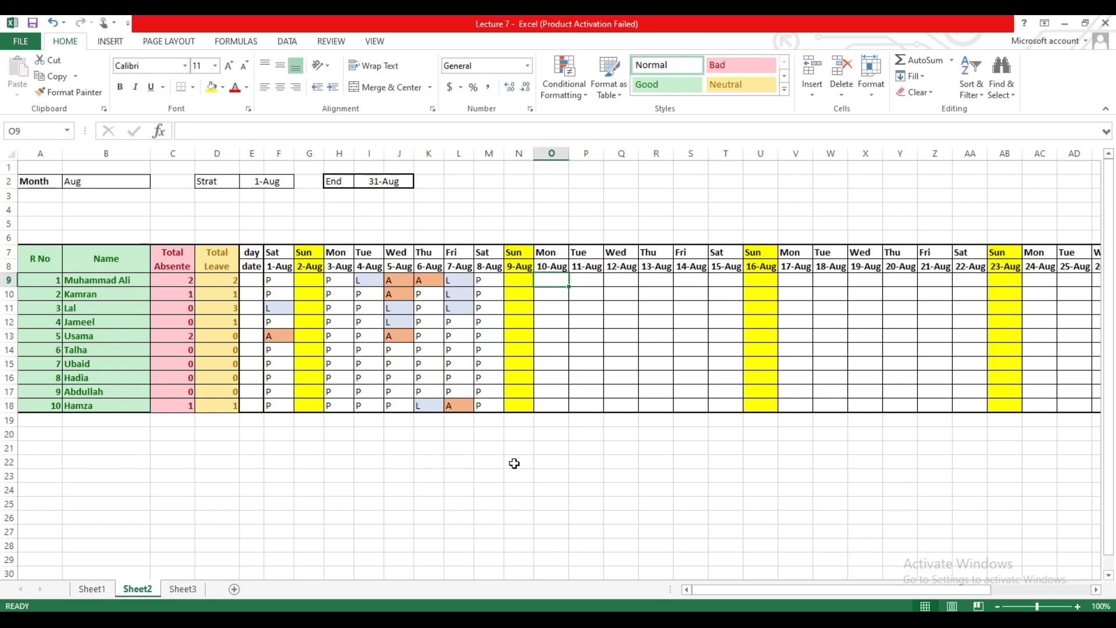
text(A)
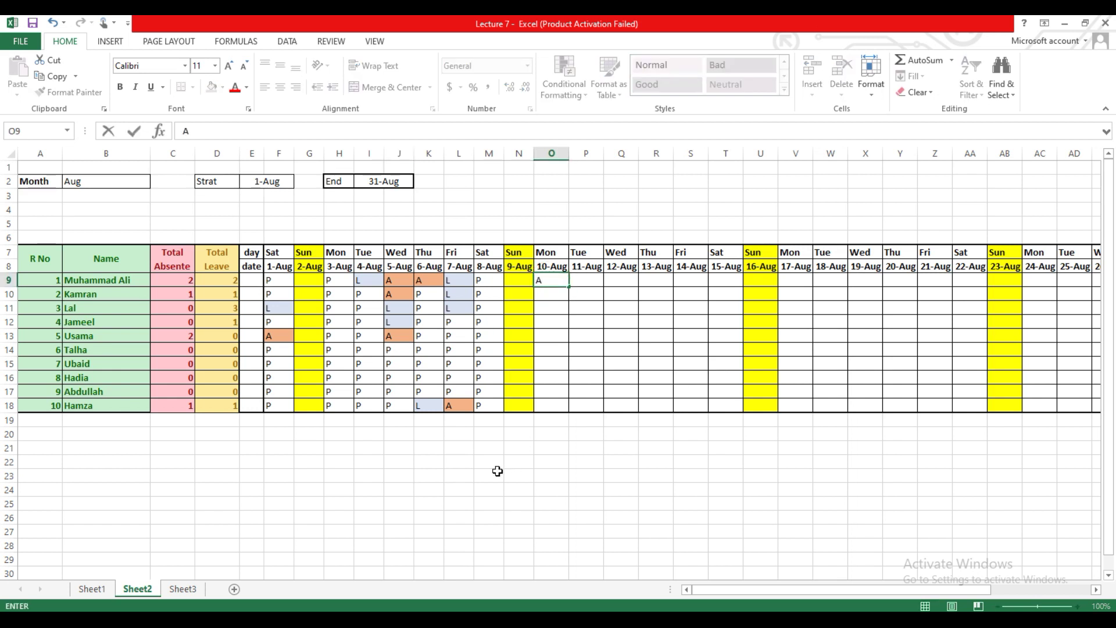
click(495, 473)
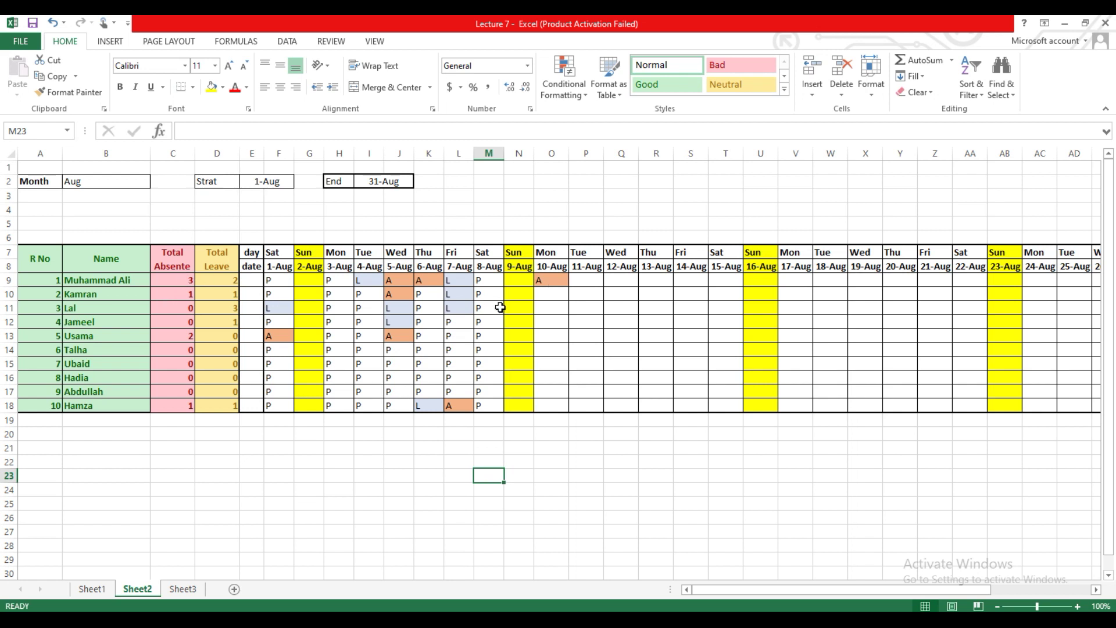
- Enter P, P and L for 11-Aug to 13-Aug in P9:R9 on the first student's row
click(593, 281)
text(P)
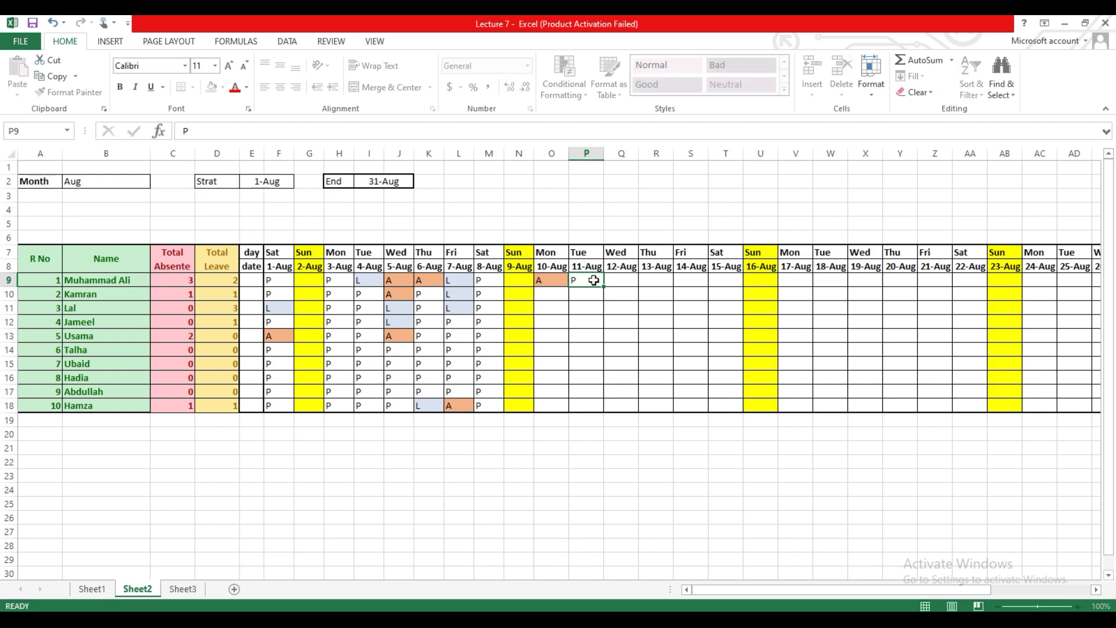
key(Tab)
text(P)
key(Tab)
text(L)
click(593, 294)
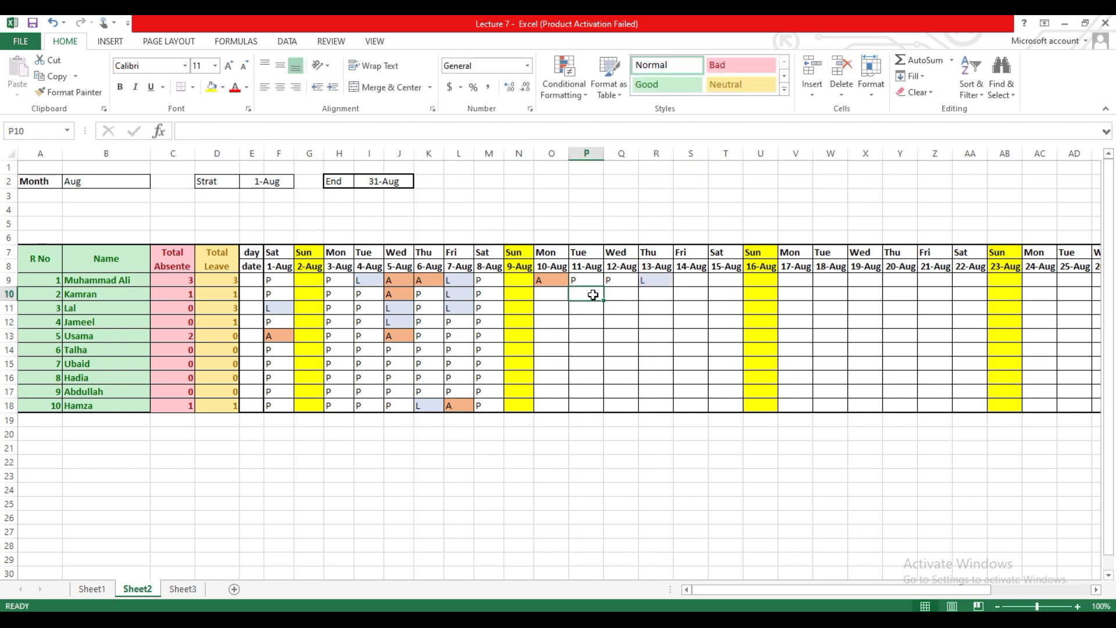